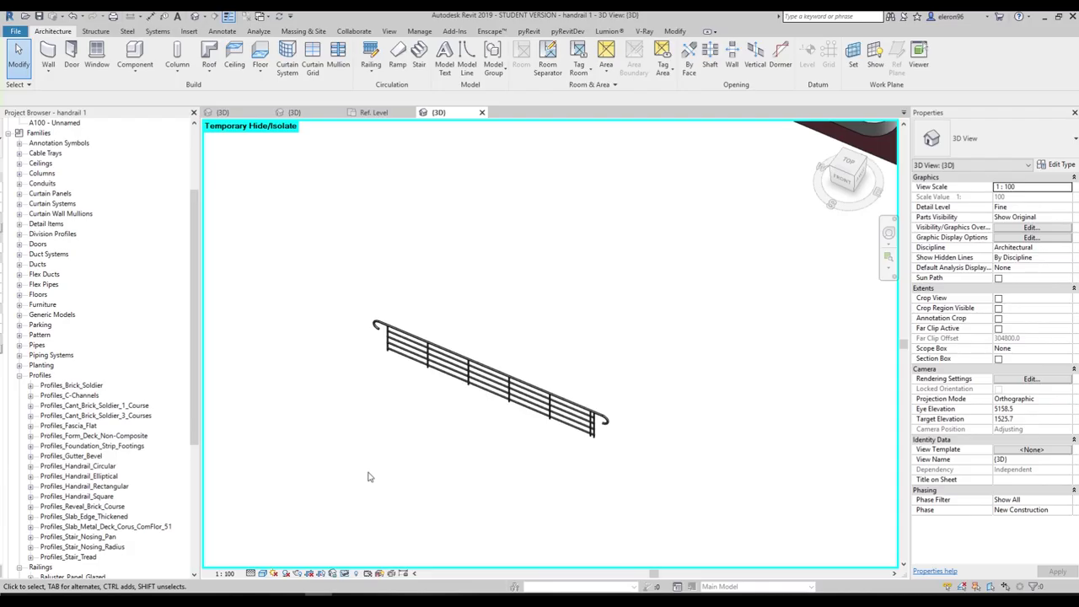
Step: Open the non-continuous rail structure of the pipe railing's 900mm_Pipe type and widen the editor to read all columns
{"action": "middle_click_drag", "start_coordinate": [380, 434], "coordinate": [395, 395]}
{"action": "scroll", "coordinate": [397, 383], "scroll_direction": "up", "scroll_amount": 4}
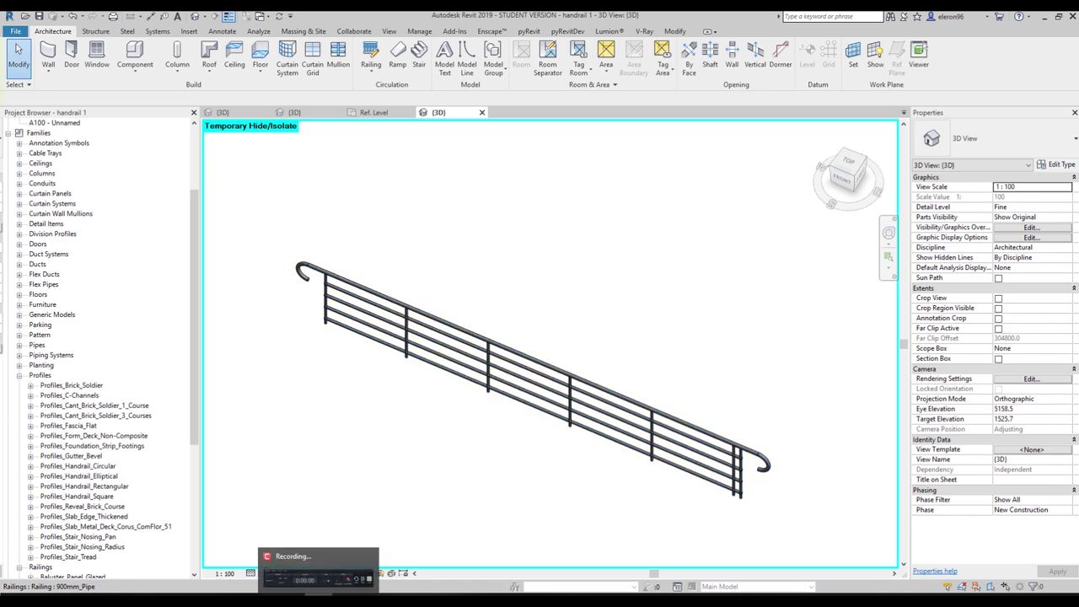
{"action": "left_click", "coordinate": [539, 364]}
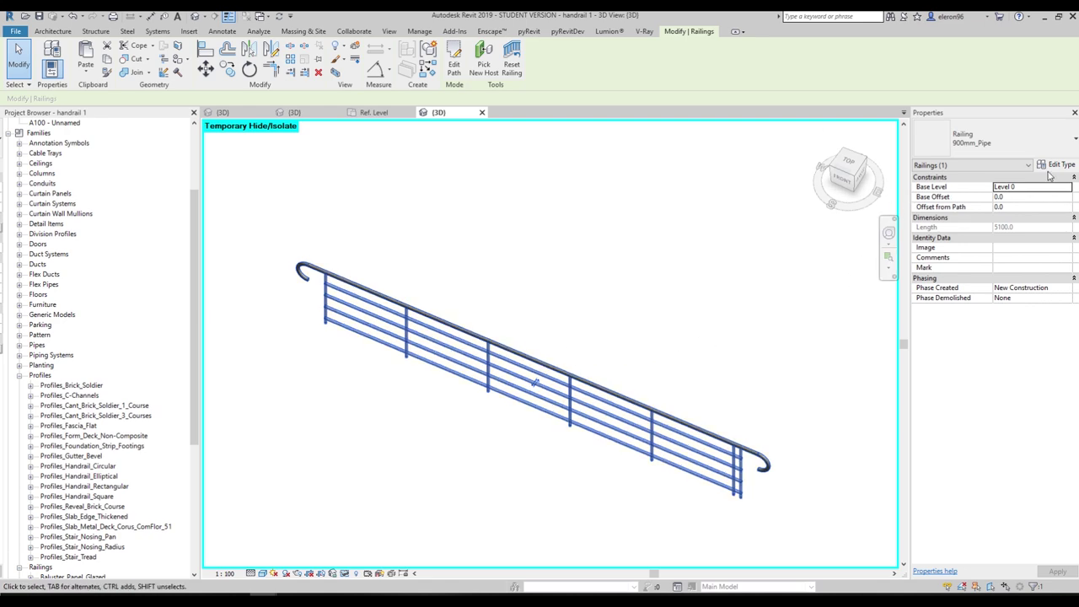
{"action": "left_click", "coordinate": [1057, 165]}
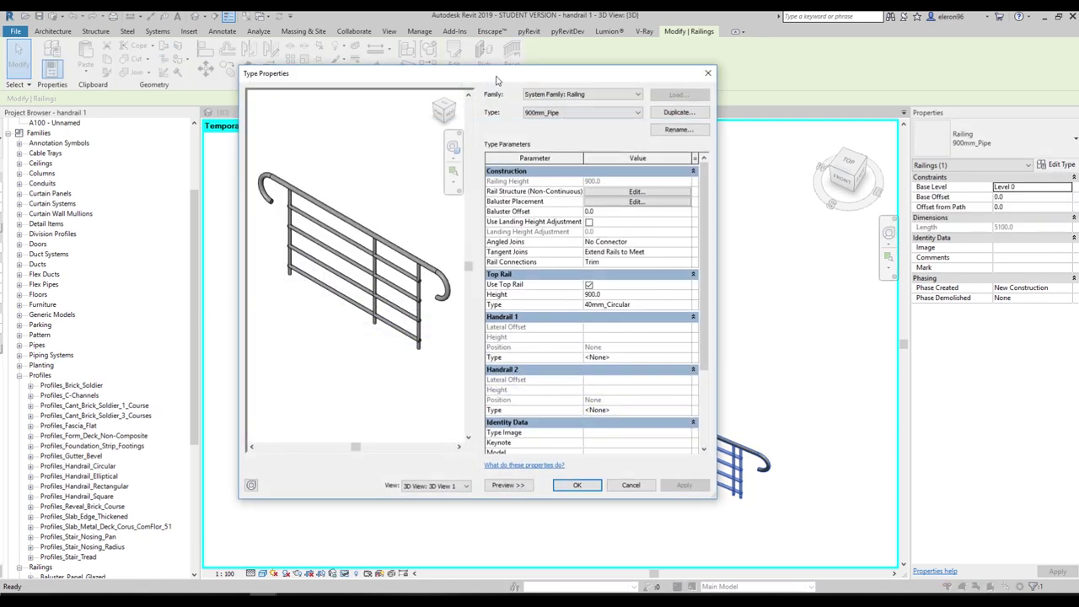
{"action": "left_click_drag", "start_coordinate": [474, 79], "coordinate": [454, 68]}
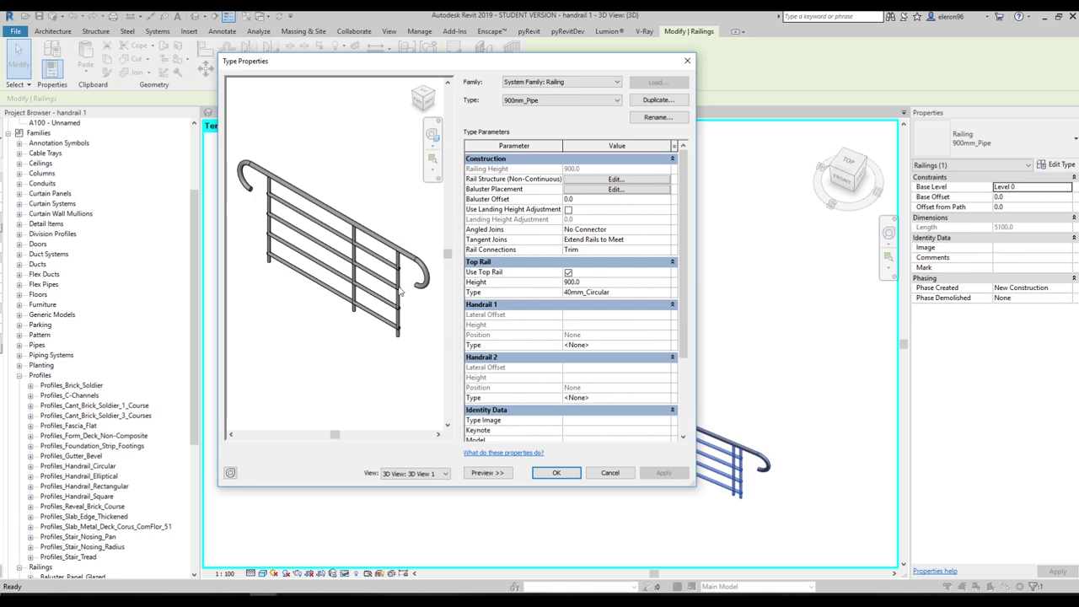
{"action": "left_click", "coordinate": [489, 473]}
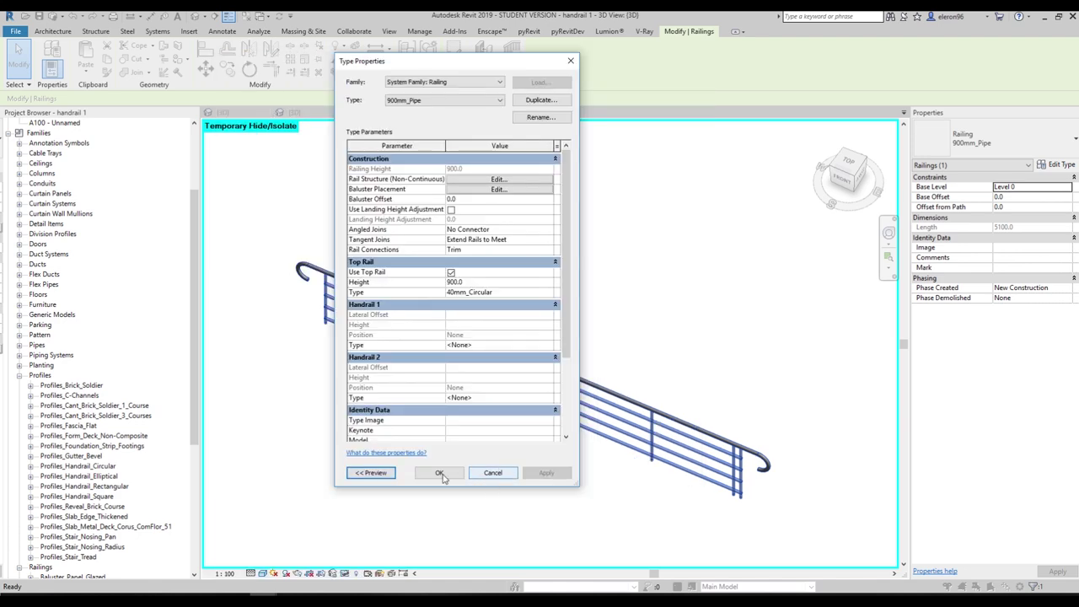
{"action": "left_click", "coordinate": [372, 474]}
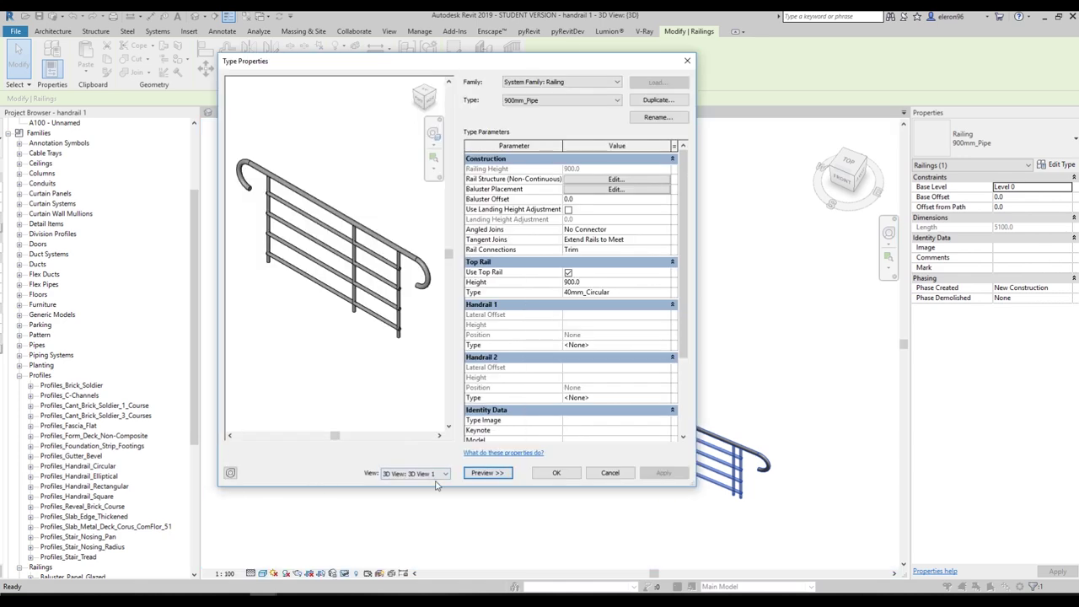
{"action": "left_click_drag", "start_coordinate": [461, 65], "coordinate": [485, 90]}
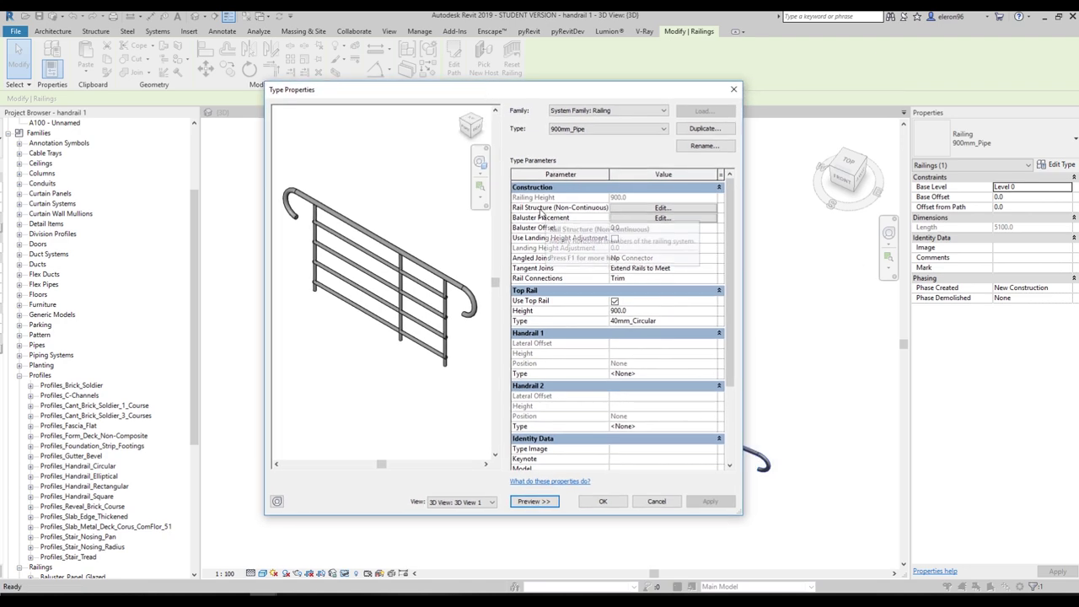
{"action": "left_click", "coordinate": [654, 208]}
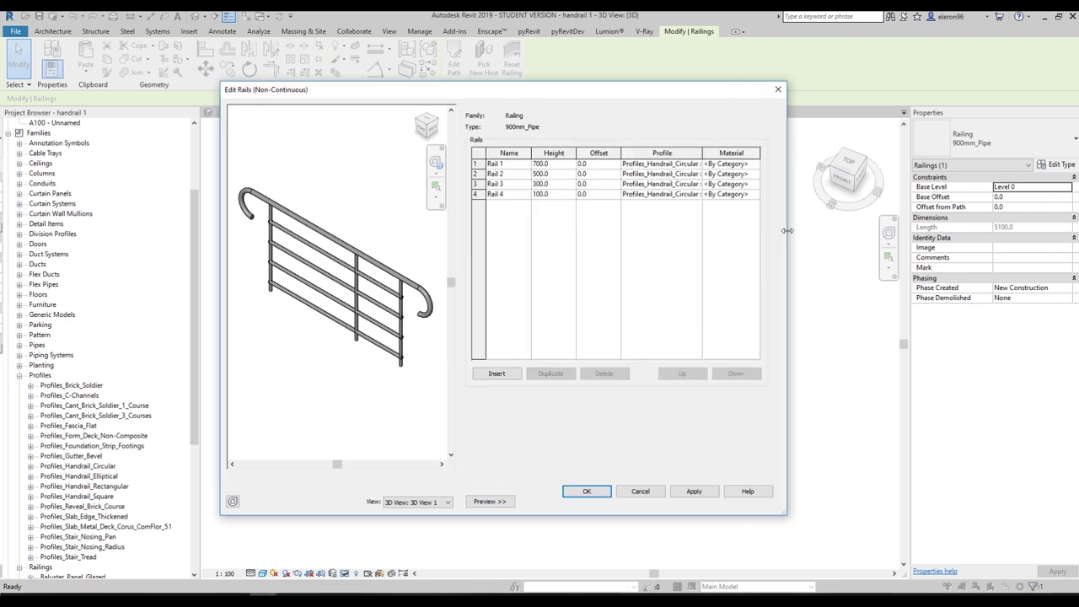
{"action": "left_click_drag", "start_coordinate": [785, 236], "coordinate": [992, 236]}
{"action": "left_click_drag", "start_coordinate": [639, 94], "coordinate": [568, 88]}
Step: Set the heights of Rail 1 to Rail 4 to 900, 750, 600 and 300
{"action": "left_click", "coordinate": [558, 160]}
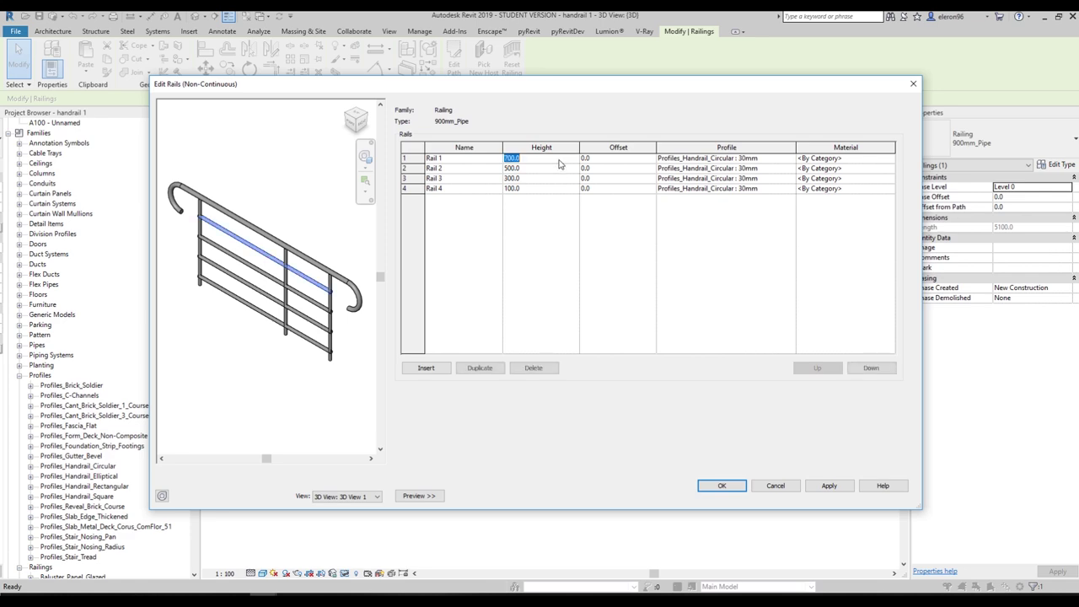
{"action": "type", "text": "900"}
{"action": "left_click", "coordinate": [560, 168]}
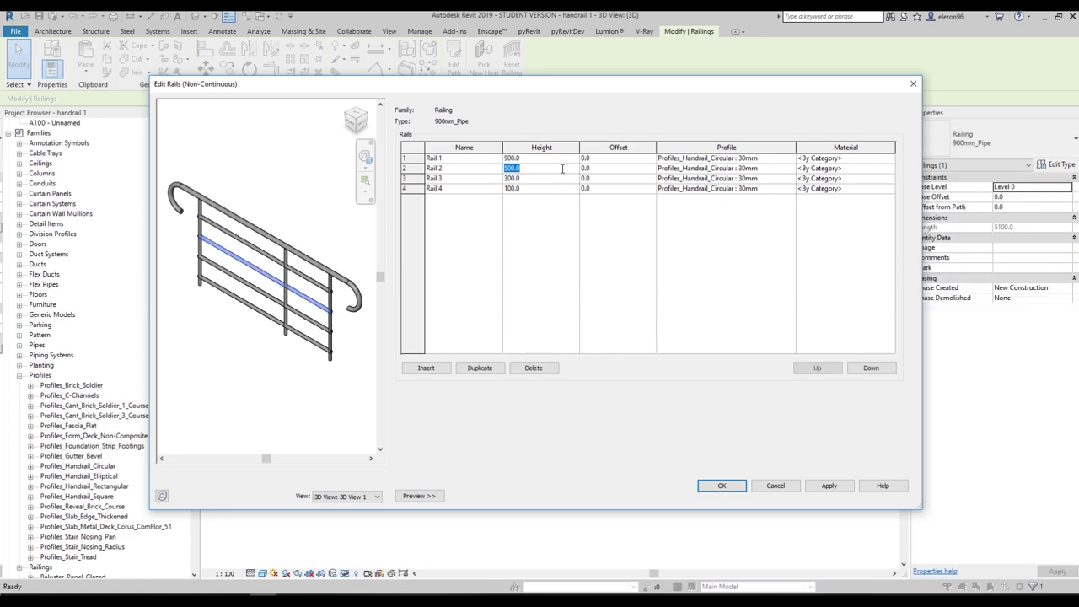
{"action": "type", "text": "750"}
{"action": "left_click", "coordinate": [573, 180]}
{"action": "type", "text": "600"}
{"action": "left_click", "coordinate": [544, 188]}
{"action": "type", "text": "300"}
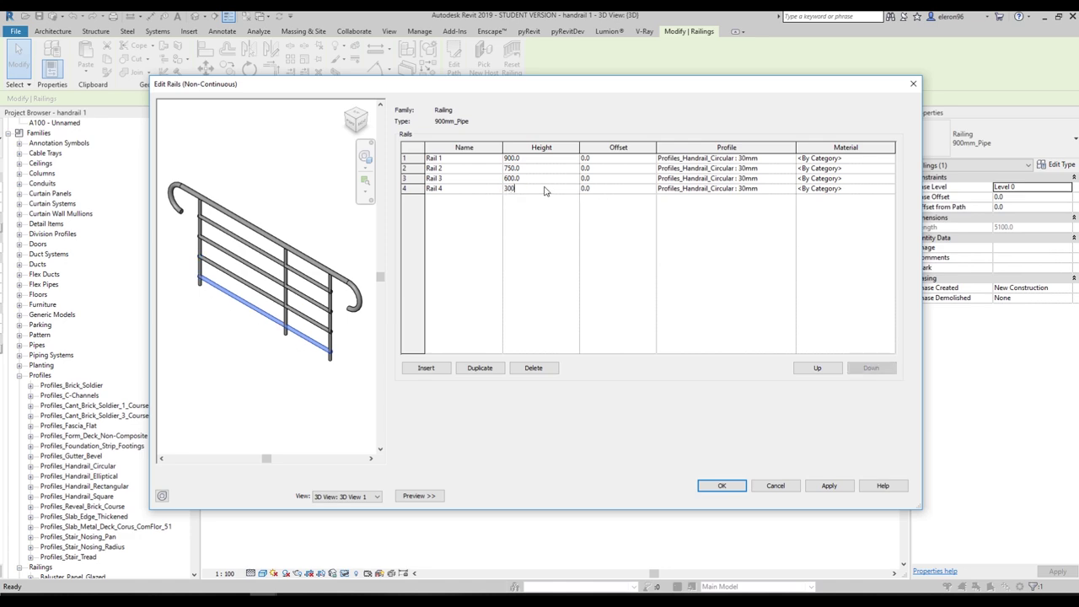
{"action": "key", "text": "Return"}
Step: Insert a new rail, place it below Rail 4 and set its height to 150
{"action": "left_click", "coordinate": [439, 369]}
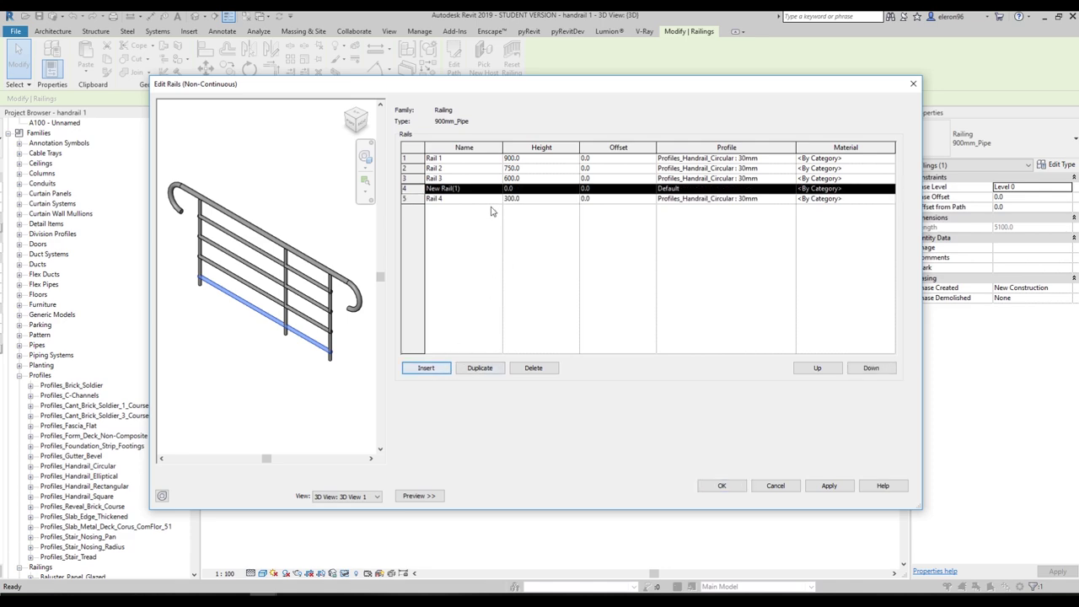
{"action": "left_click", "coordinate": [871, 368]}
{"action": "left_click", "coordinate": [534, 203]}
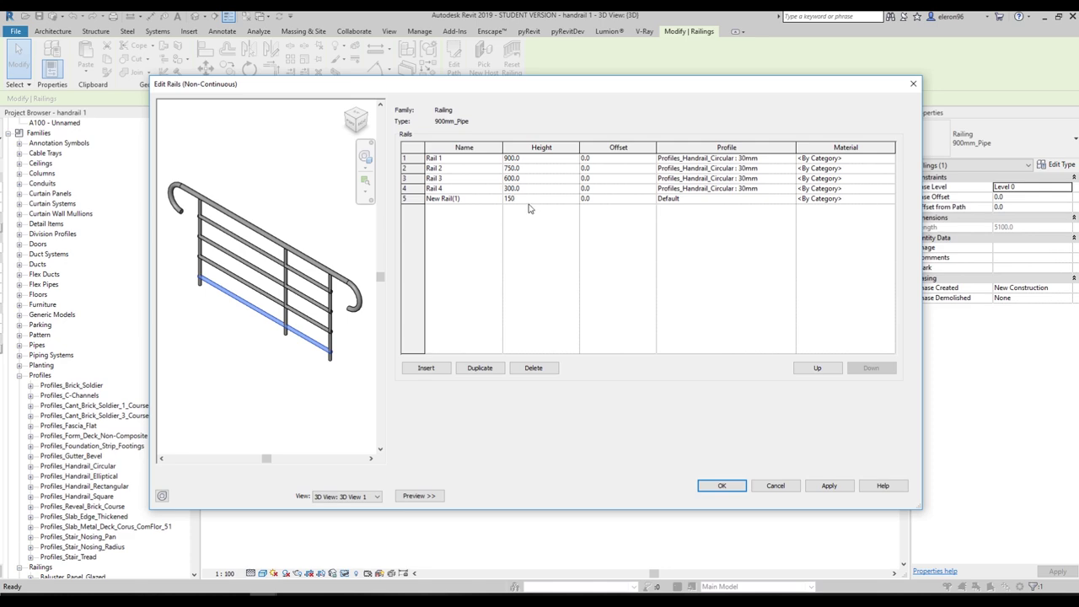
{"action": "left_click", "coordinate": [544, 236]}
Step: Assign the profile Profiles_Handrail_Circular : 30mm to the new rail
{"action": "left_click", "coordinate": [786, 200]}
{"action": "left_click", "coordinate": [790, 200]}
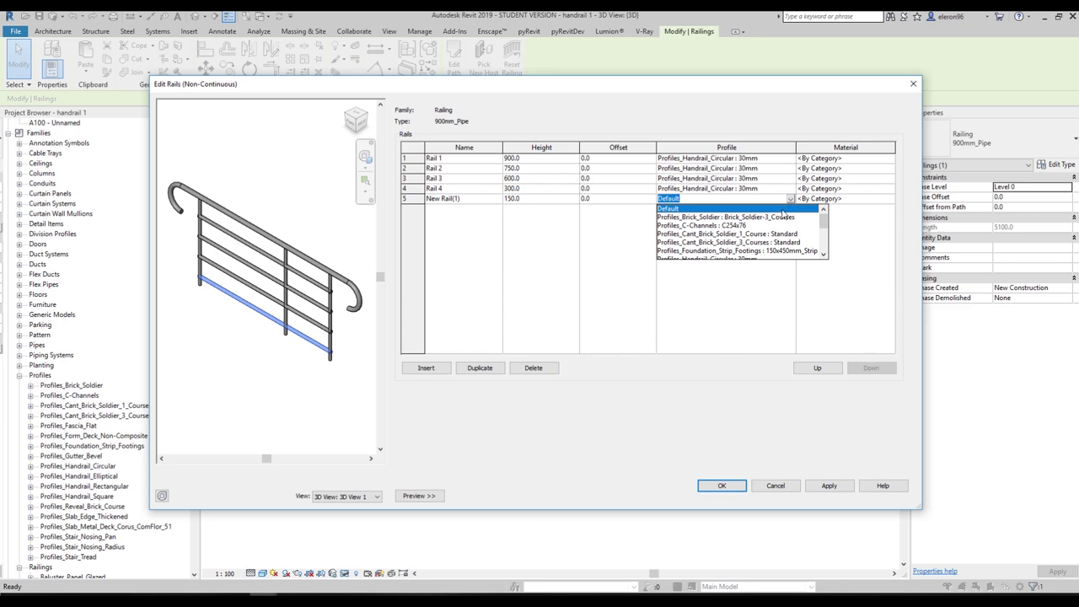
{"action": "scroll", "coordinate": [783, 223], "scroll_direction": "down", "scroll_amount": 1}
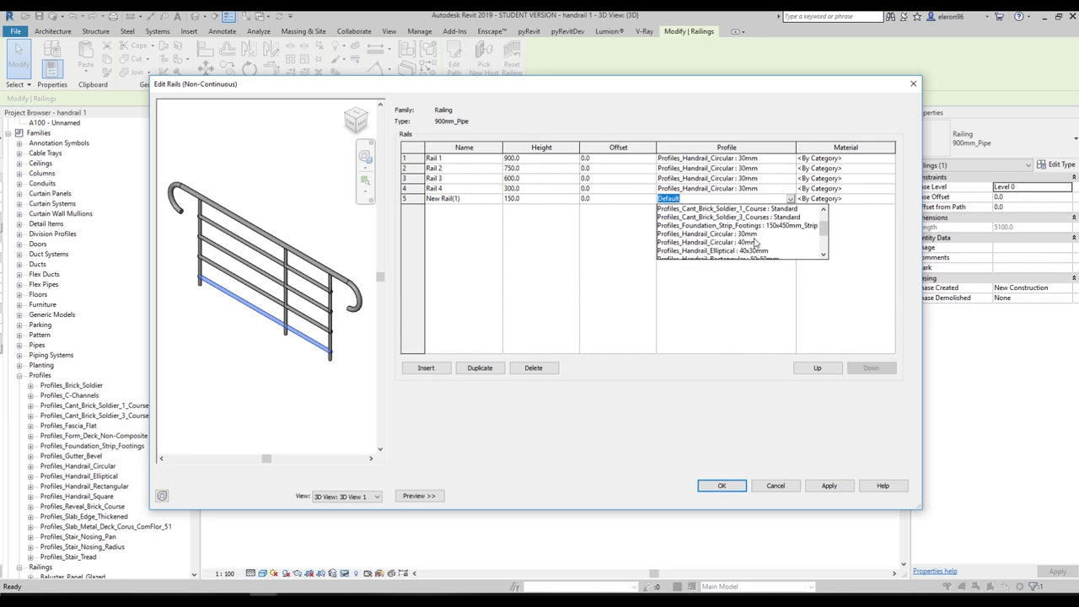
{"action": "left_click", "coordinate": [732, 235]}
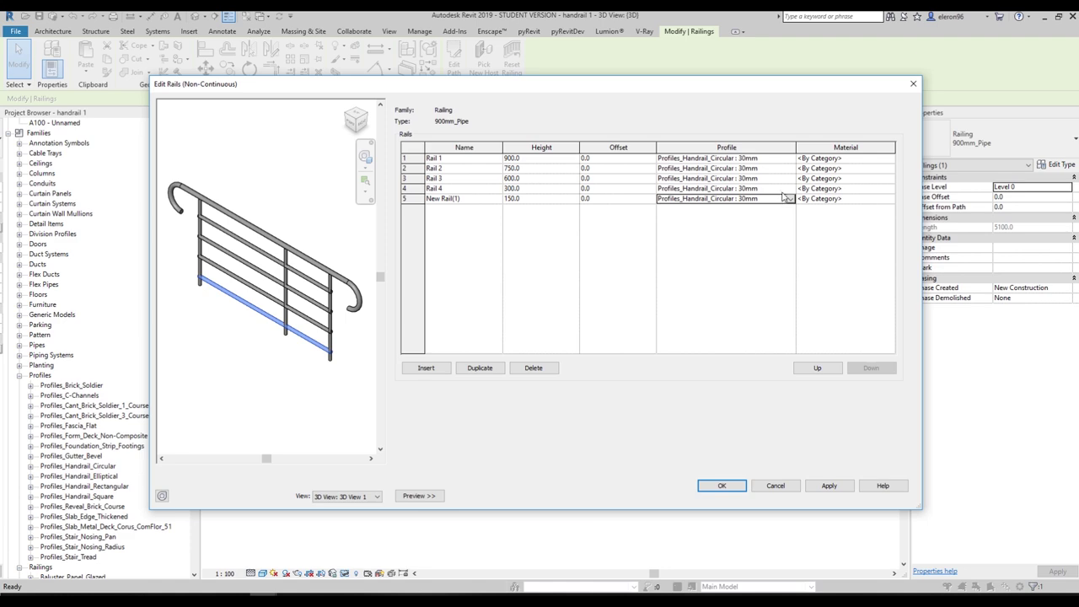
Step: Examine the profile options available for Rail 1
{"action": "left_click", "coordinate": [779, 160]}
{"action": "left_click", "coordinate": [789, 189]}
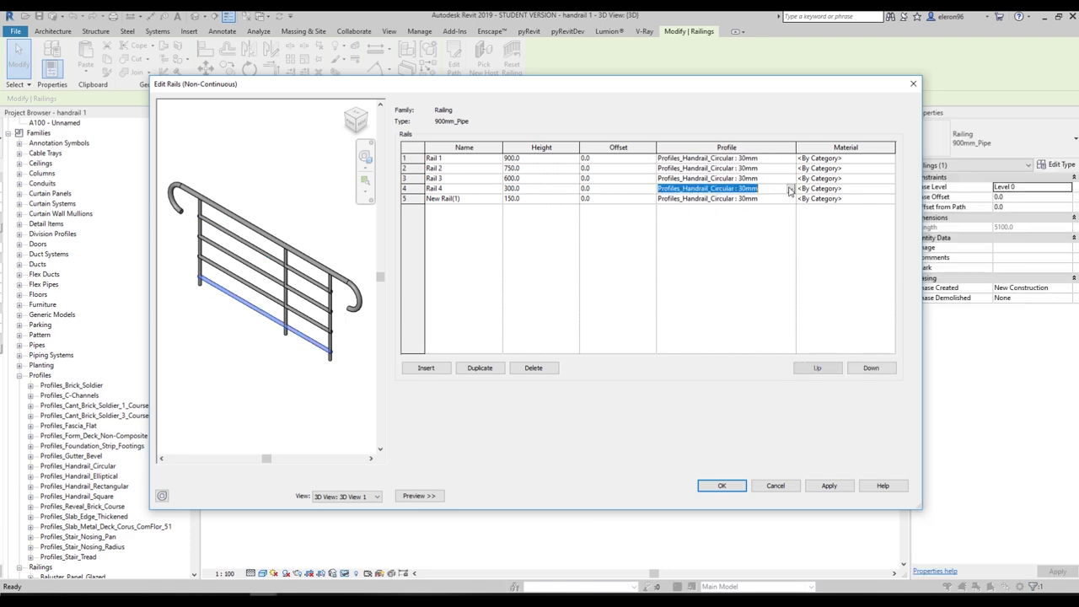
{"action": "left_click", "coordinate": [775, 161]}
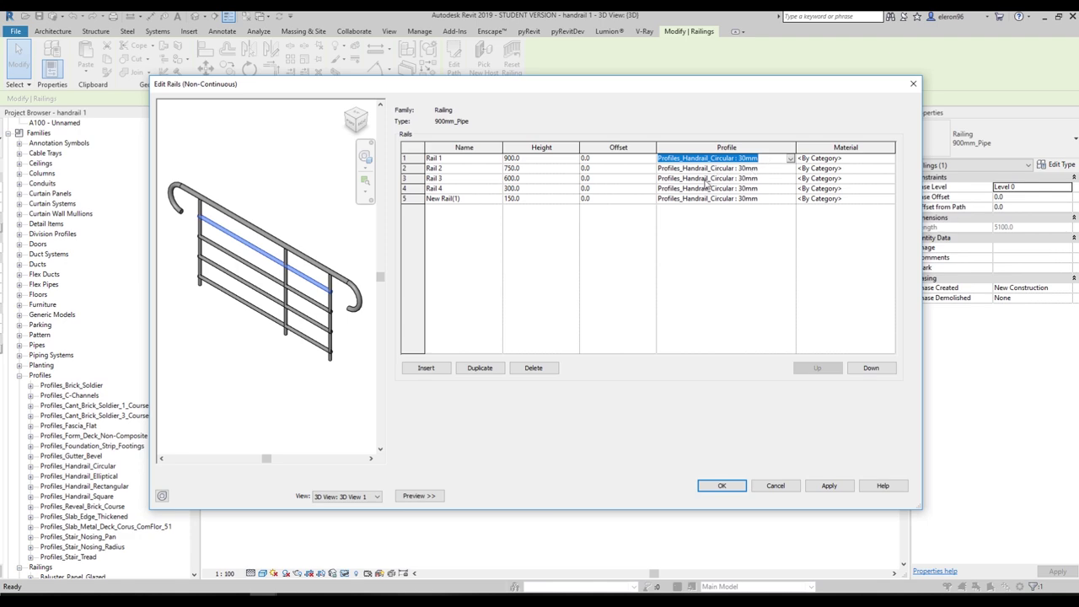
{"action": "left_click", "coordinate": [790, 158]}
{"action": "scroll", "coordinate": [783, 198], "scroll_direction": "down", "scroll_amount": 2}
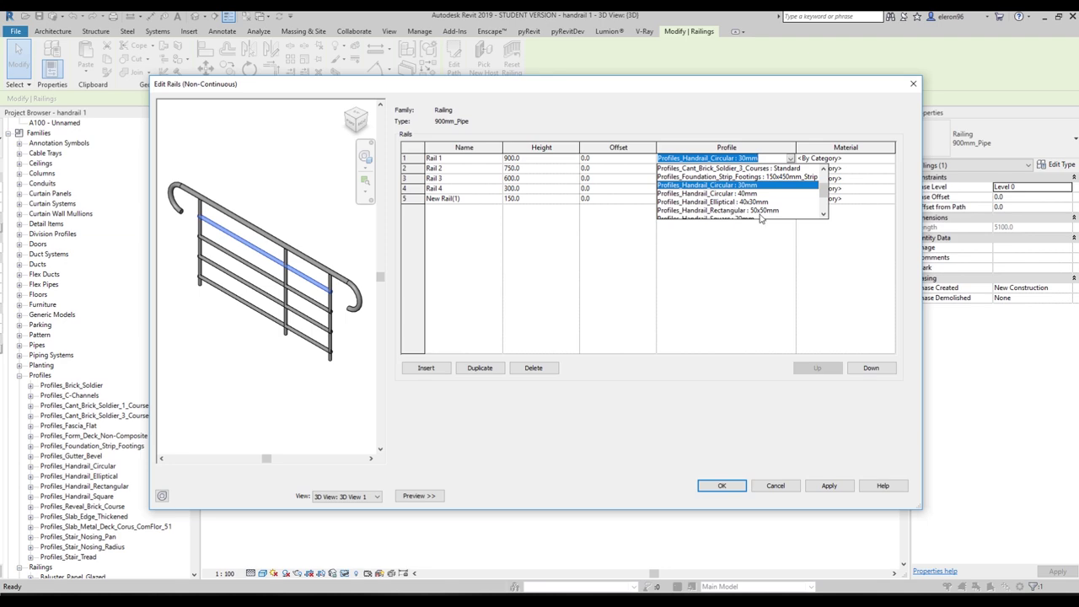
{"action": "left_click", "coordinate": [751, 287]}
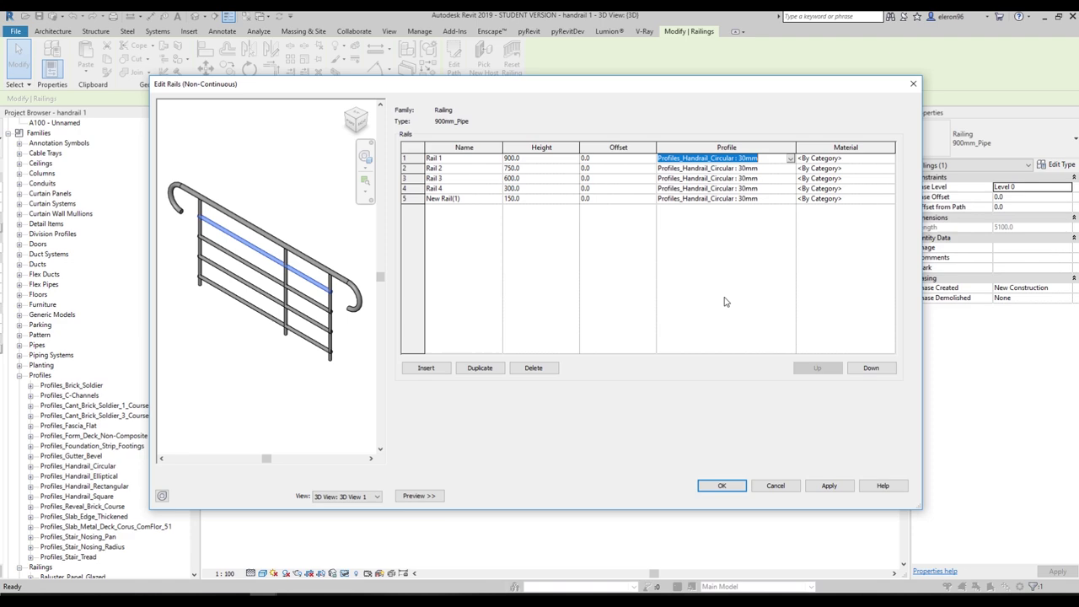
Step: Apply the new rail structure to the railing type, close its properties and deselect the railing
{"action": "left_click", "coordinate": [721, 486]}
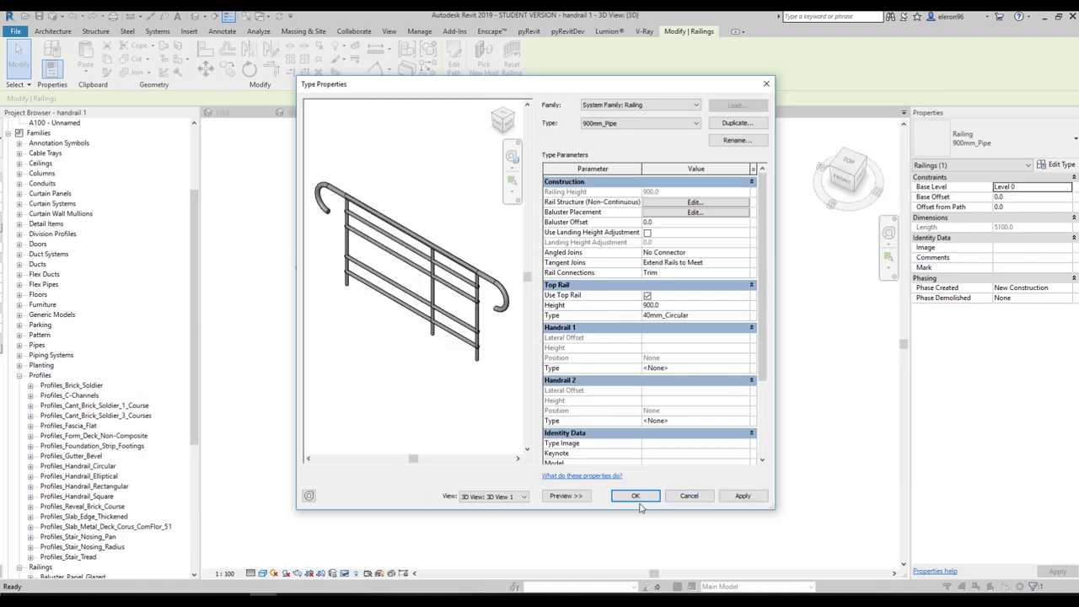
{"action": "left_click", "coordinate": [635, 497]}
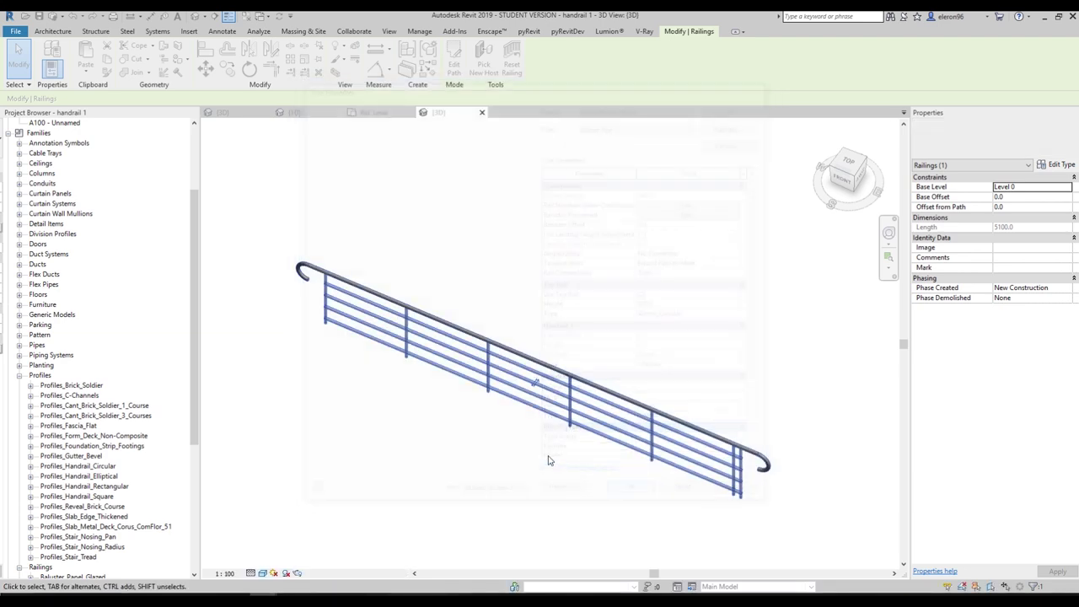
{"action": "left_click", "coordinate": [436, 418]}
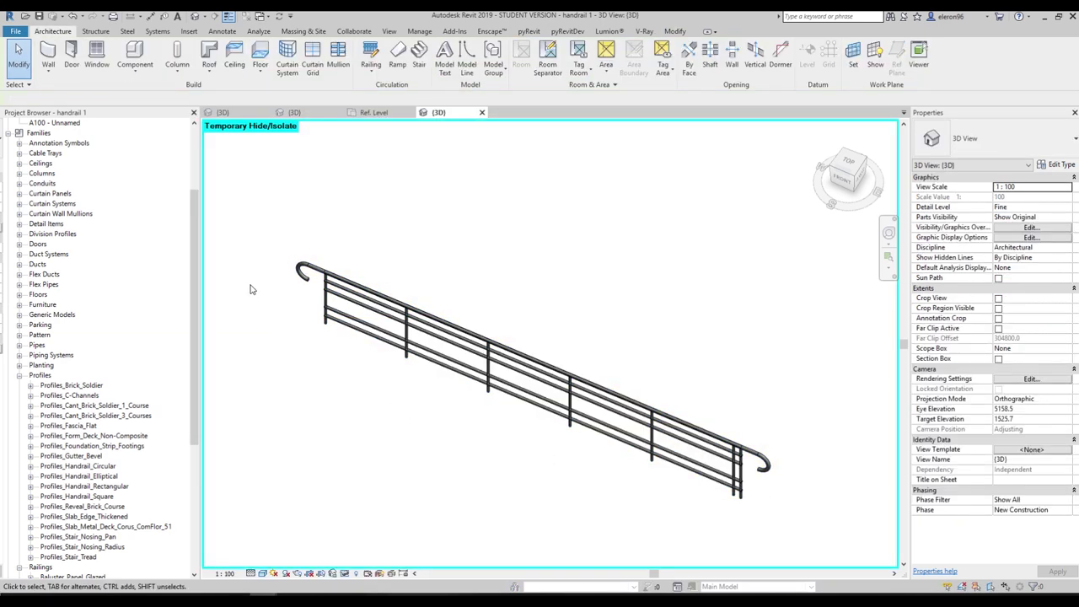
Step: Find the Profiles_Handrail_Rectangular profile family in the project and open it for editing
{"action": "scroll", "coordinate": [194, 250], "scroll_direction": "up", "scroll_amount": 4}
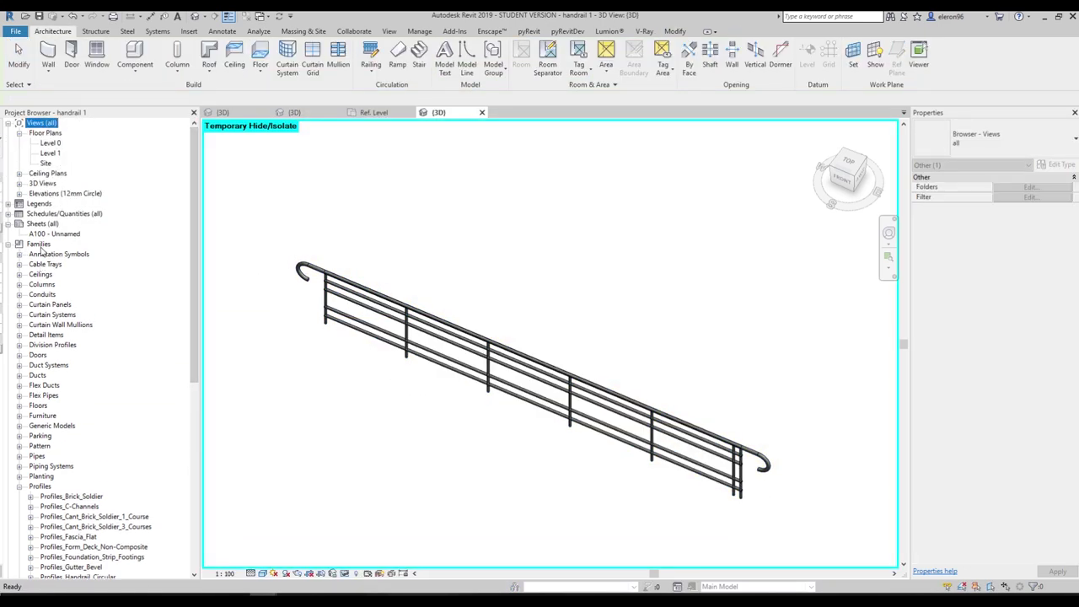
{"action": "scroll", "coordinate": [104, 294], "scroll_direction": "down", "scroll_amount": 3}
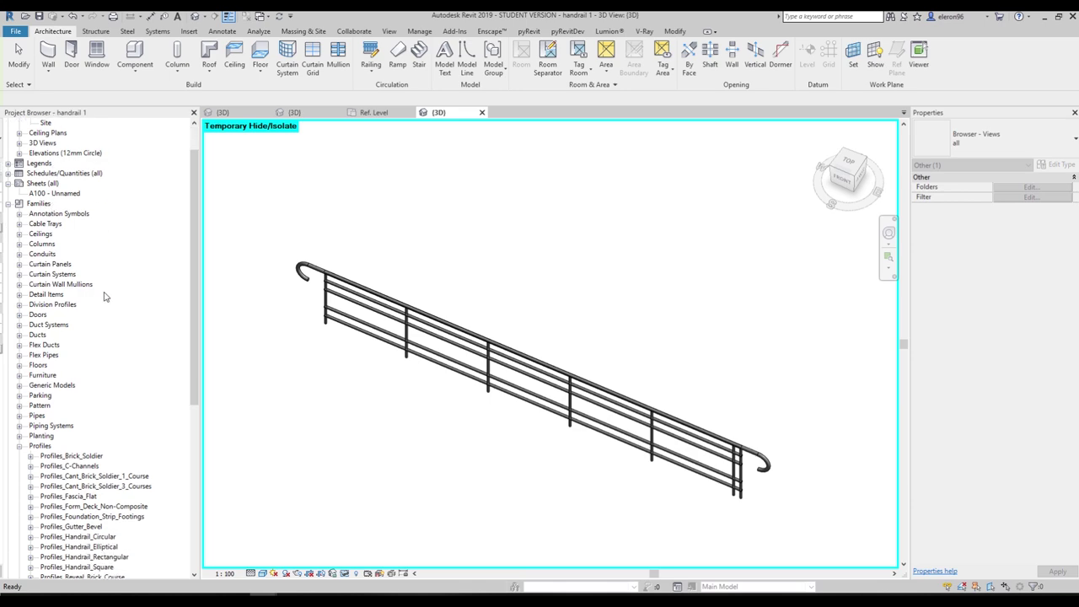
{"action": "scroll", "coordinate": [54, 400], "scroll_direction": "down", "scroll_amount": 5}
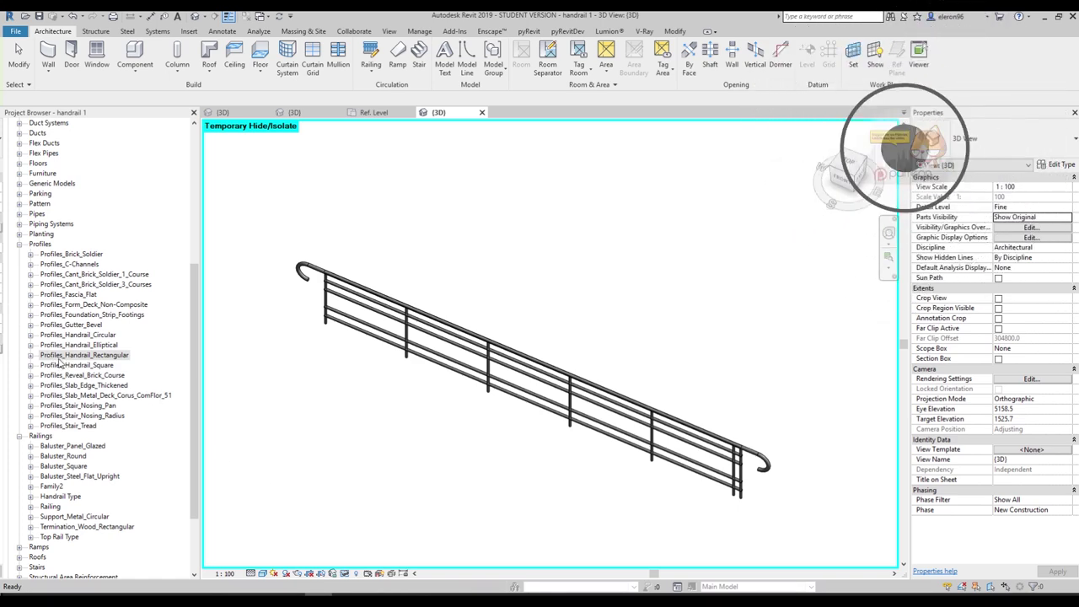
{"action": "left_click", "coordinate": [113, 358]}
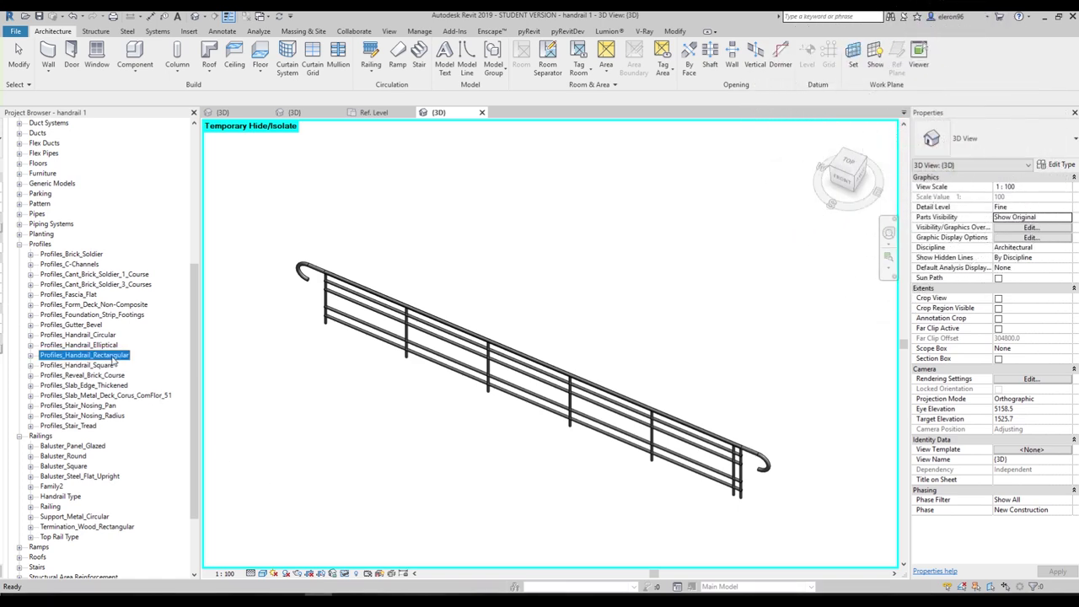
{"action": "left_click", "coordinate": [30, 355]}
{"action": "left_click", "coordinate": [66, 365]}
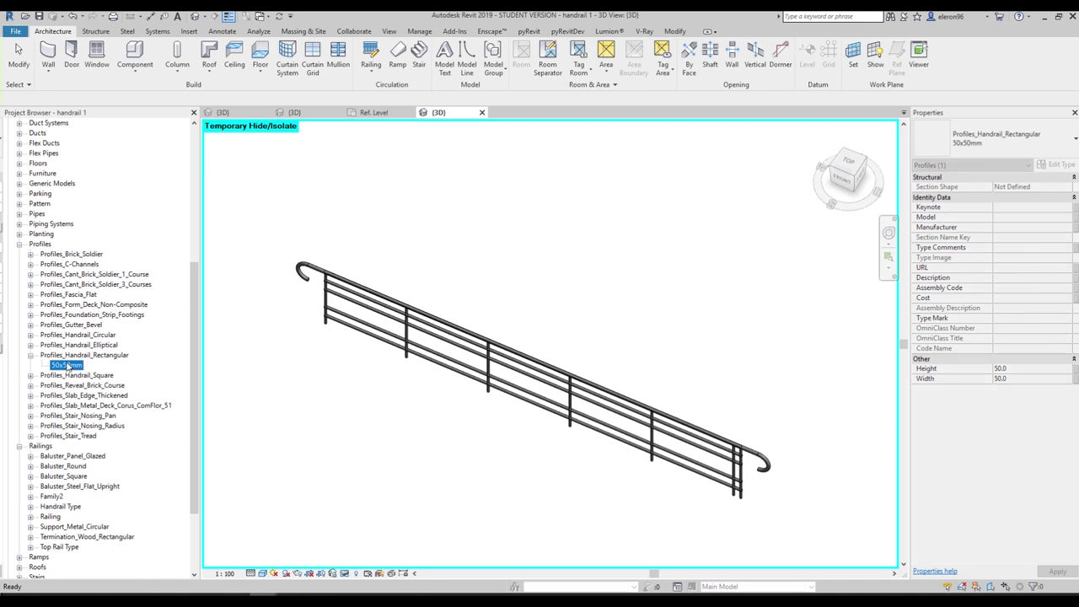
{"action": "left_click", "coordinate": [72, 355]}
{"action": "right_click", "coordinate": [78, 358]}
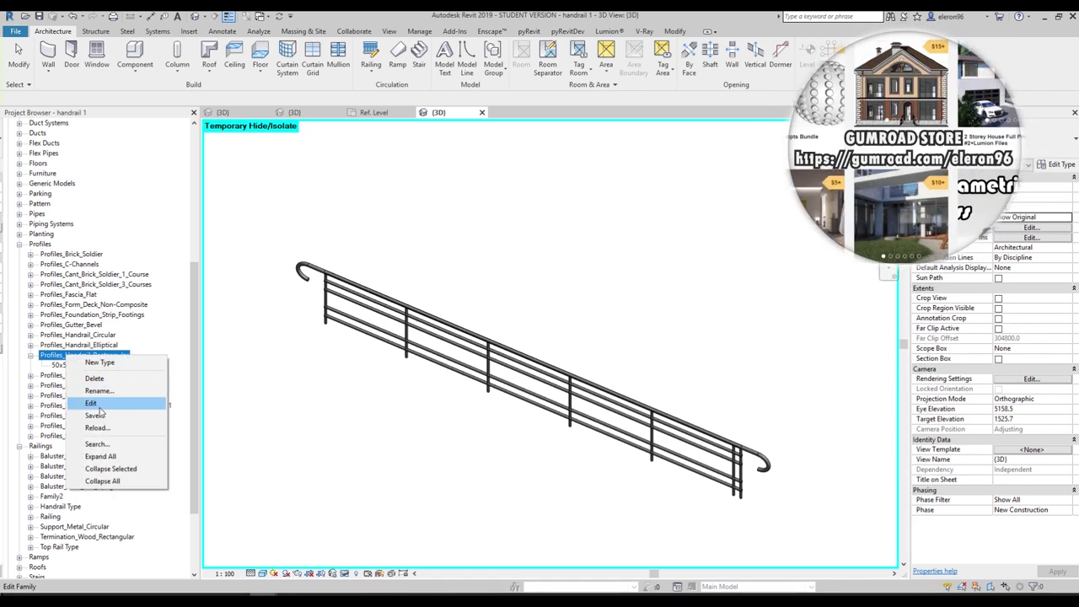
{"action": "left_click", "coordinate": [93, 403]}
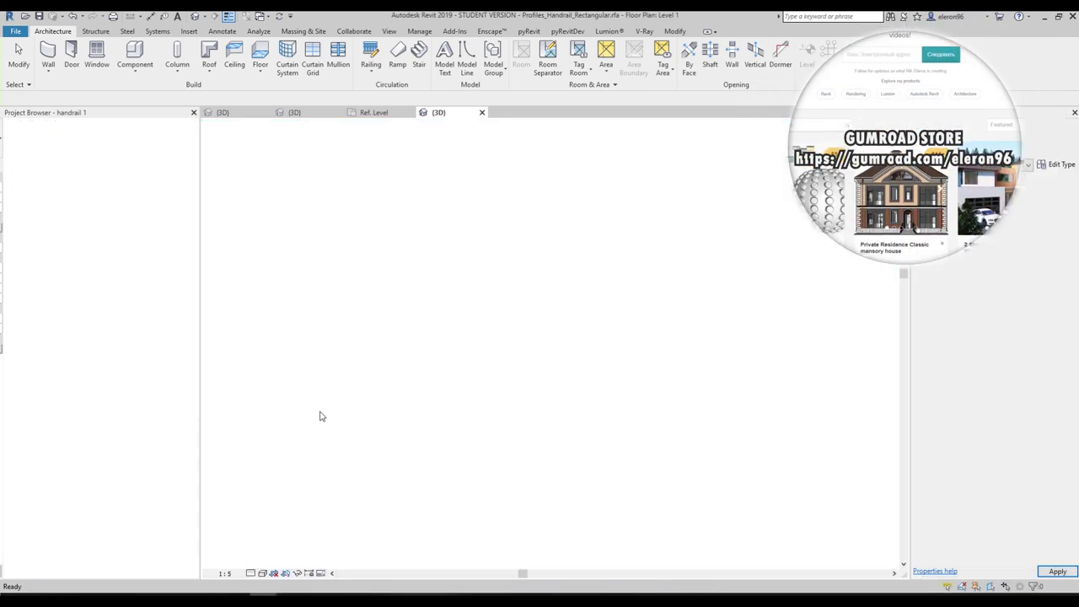
Step: Create a new family type named 20x20mm in the rectangular handrail profile
{"action": "scroll", "coordinate": [407, 386], "scroll_direction": "down", "scroll_amount": 5}
{"action": "scroll", "coordinate": [407, 386], "scroll_direction": "up", "scroll_amount": 2}
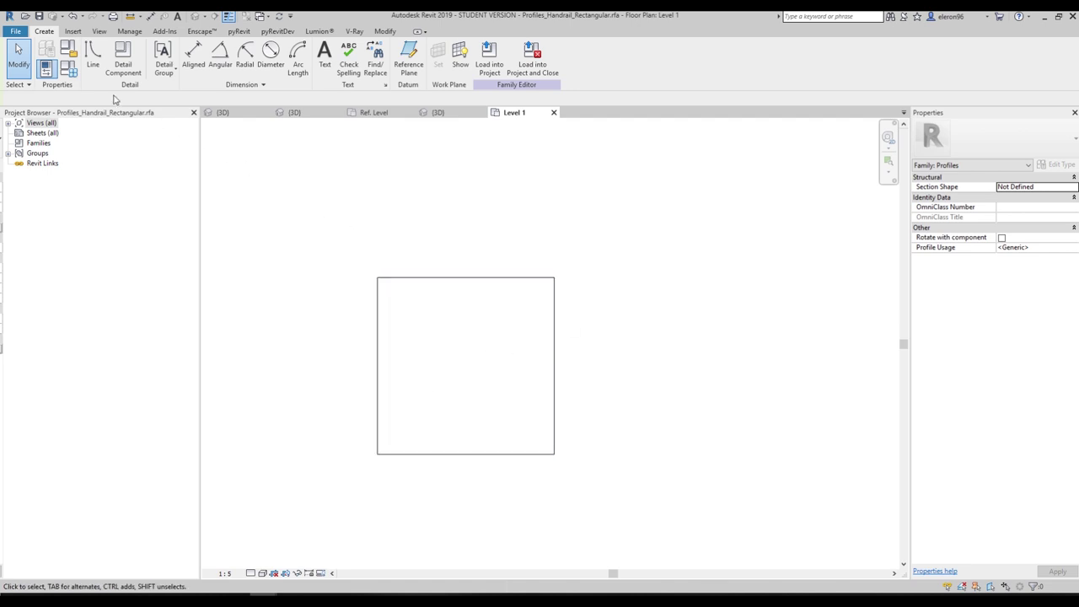
{"action": "left_click", "coordinate": [69, 69]}
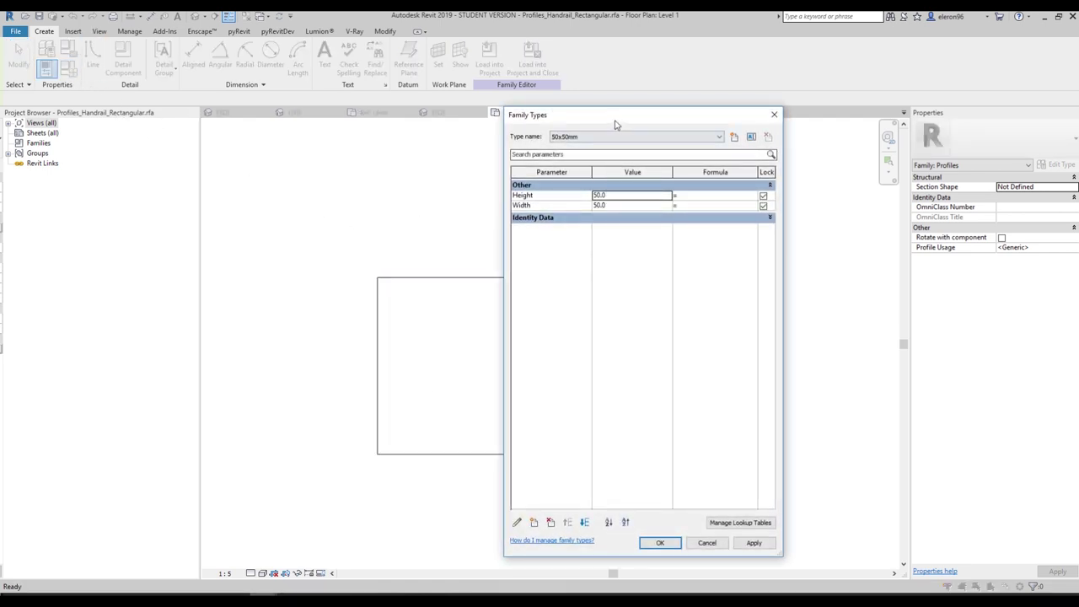
{"action": "left_click_drag", "start_coordinate": [616, 116], "coordinate": [498, 109]}
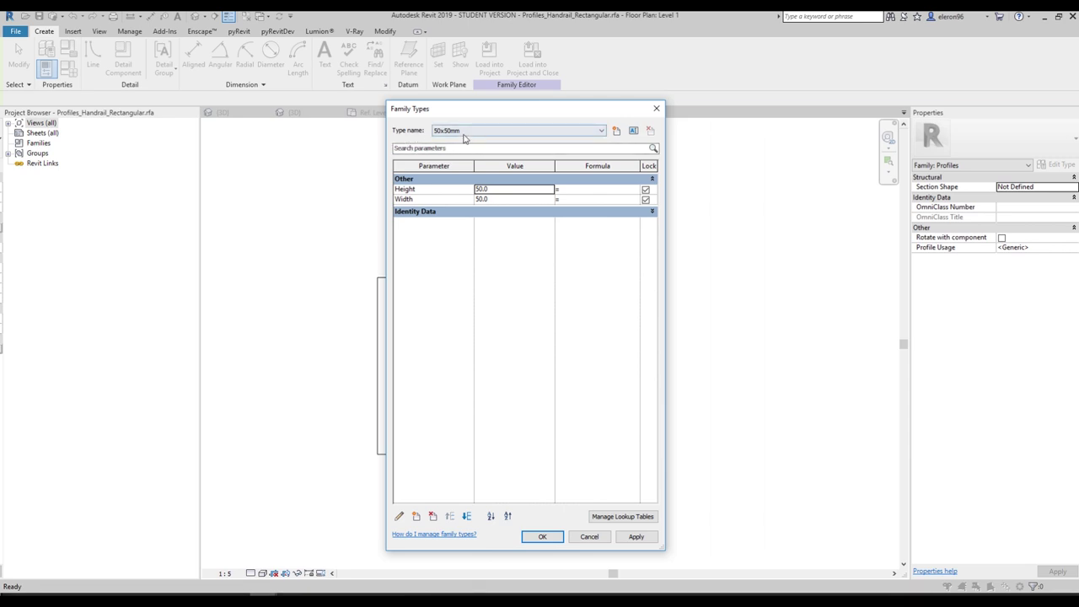
{"action": "left_click", "coordinate": [616, 131]}
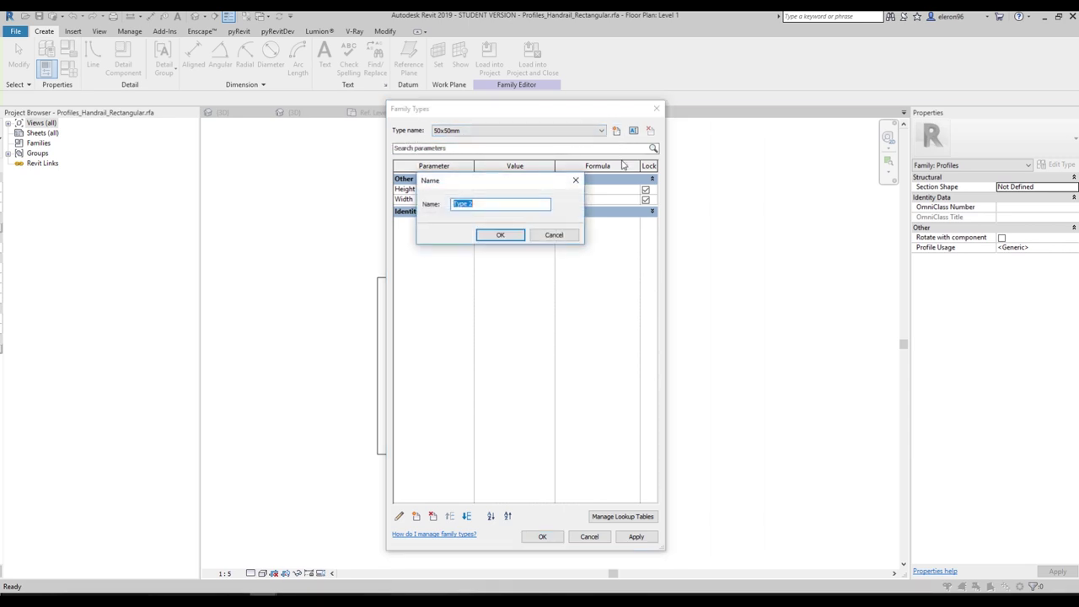
{"action": "type", "text": "20x20mm"}
{"action": "left_click", "coordinate": [503, 236]}
Step: Set the height and width of the 20x20mm type to 20 each
{"action": "left_click", "coordinate": [508, 189]}
{"action": "type", "text": "20"}
{"action": "left_click", "coordinate": [505, 200]}
{"action": "type", "text": "20"}
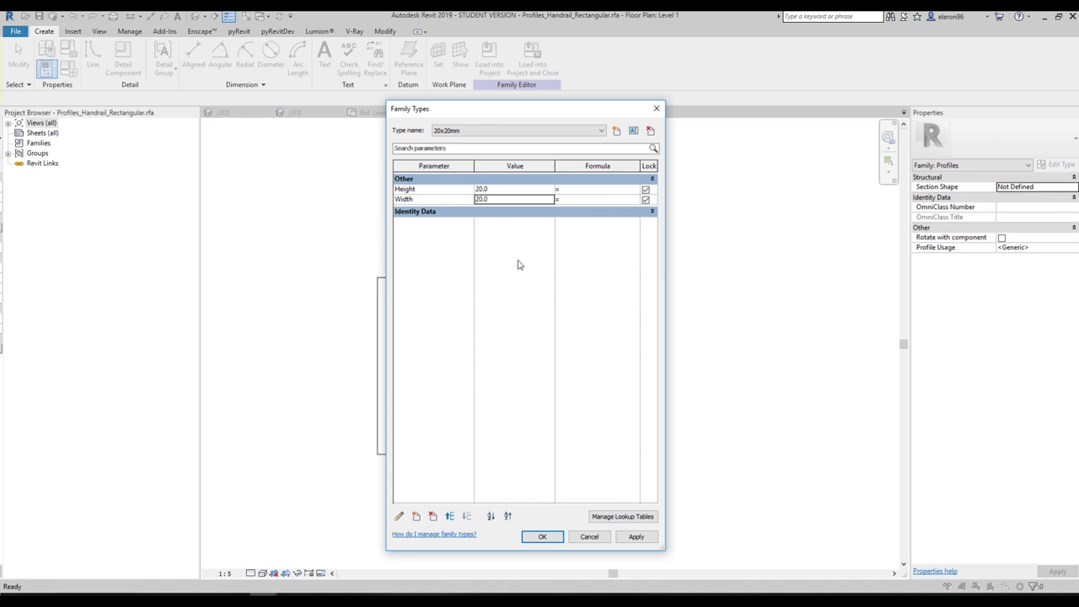
Step: Accept the 20x20mm type and load the profile family into handrail 1.rvt, overwriting the existing version and its parameter values
{"action": "left_click", "coordinate": [542, 536]}
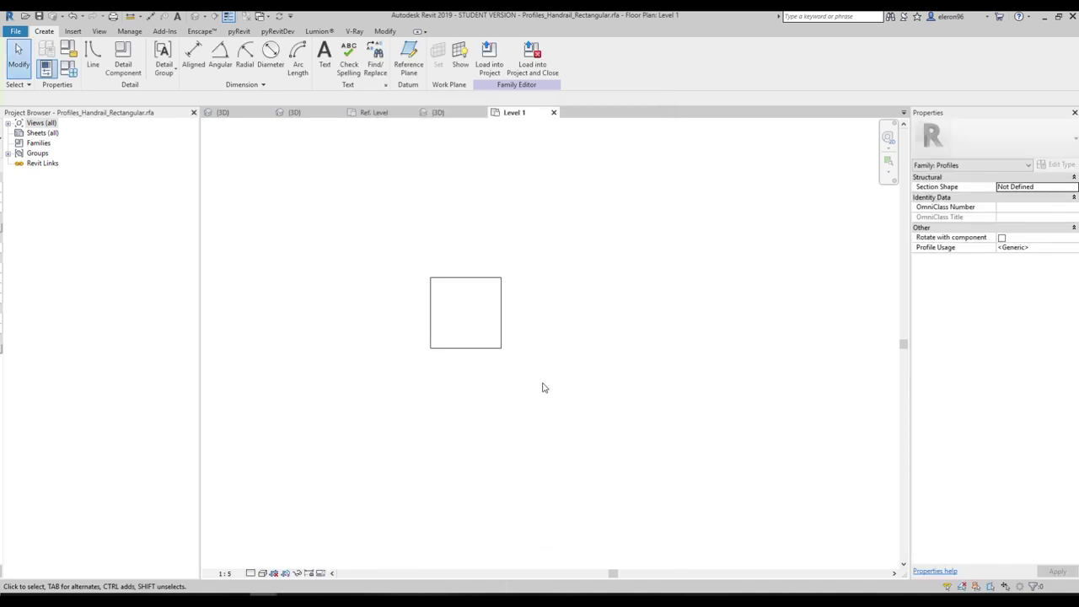
{"action": "left_click", "coordinate": [489, 60]}
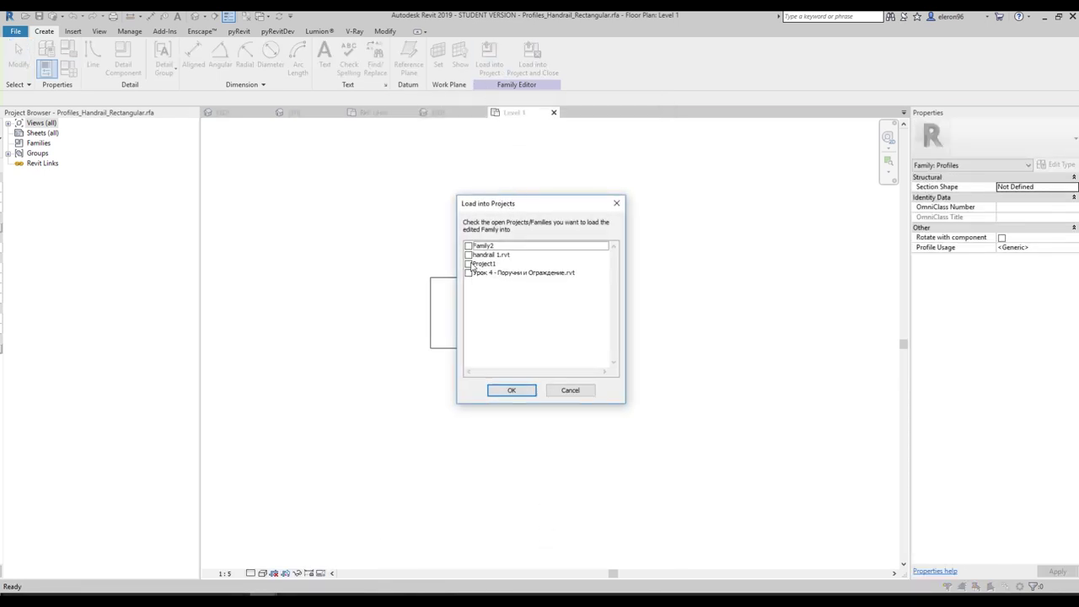
{"action": "left_click", "coordinate": [469, 255]}
{"action": "left_click", "coordinate": [510, 389]}
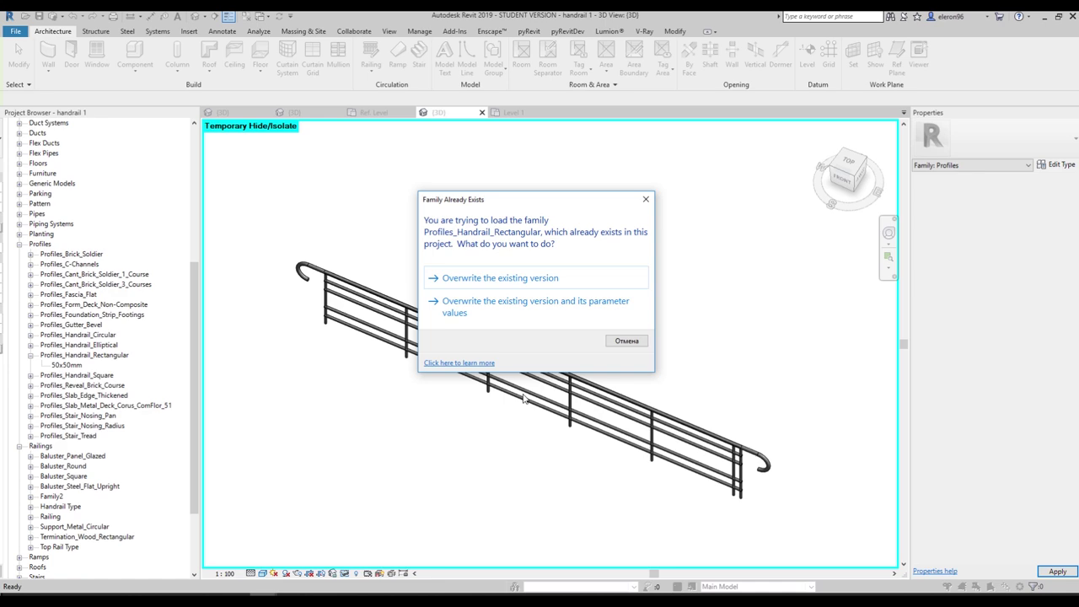
{"action": "left_click", "coordinate": [499, 300]}
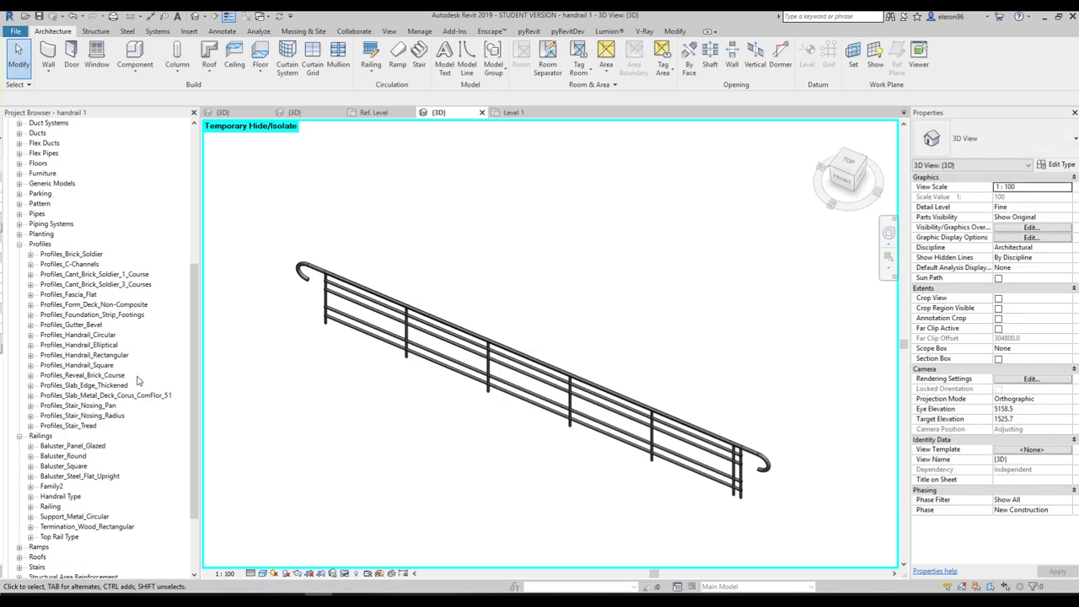
Step: Check that the 20x20mm type is listed under Profiles_Handrail_Rectangular in the project and inspect its properties
{"action": "left_click", "coordinate": [31, 356]}
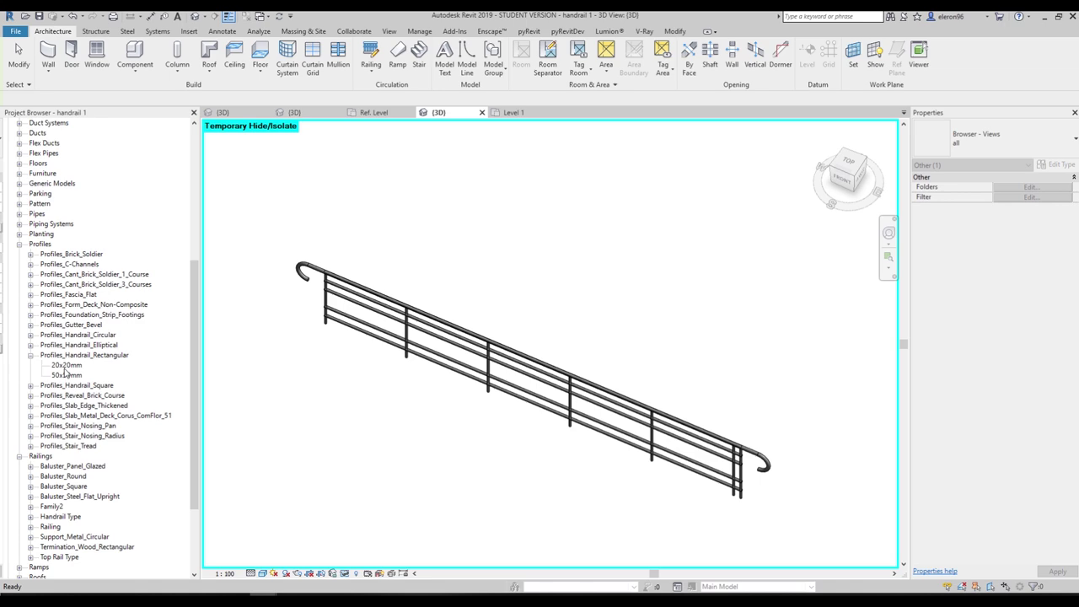
{"action": "left_click", "coordinate": [64, 367]}
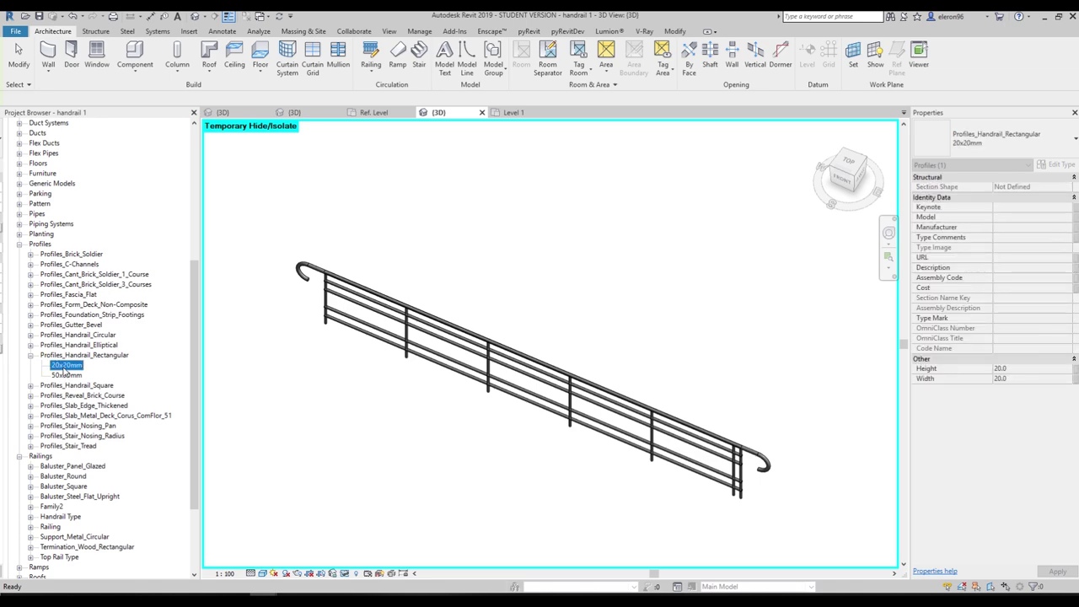
{"action": "left_click", "coordinate": [234, 395]}
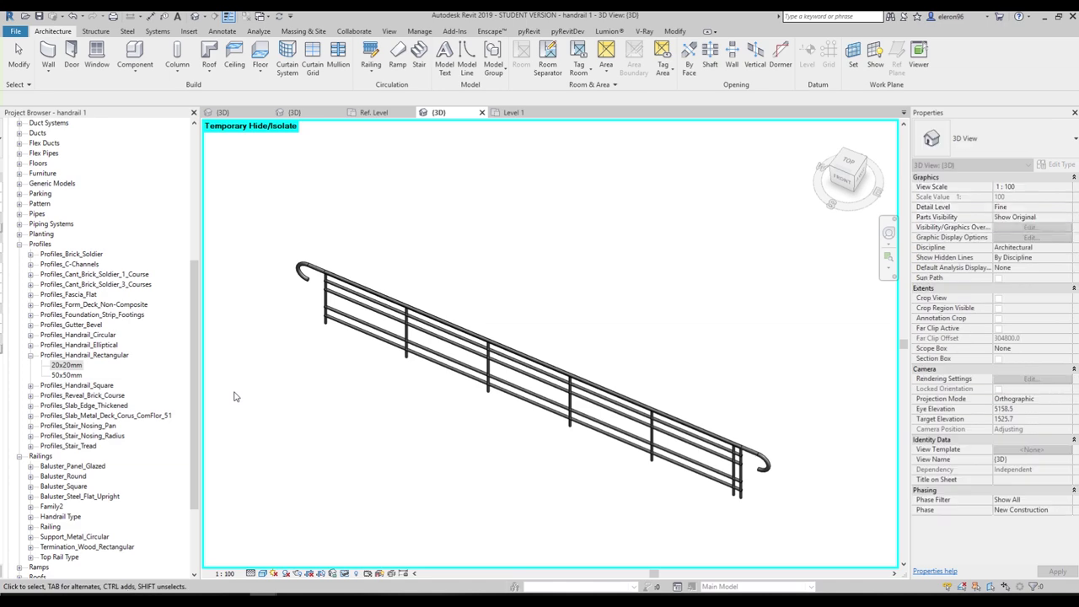
Step: Open the non-continuous rail structure of the 900mm_Pipe railing type and widen its editor so the full profile names are readable
{"action": "left_click", "coordinate": [364, 316]}
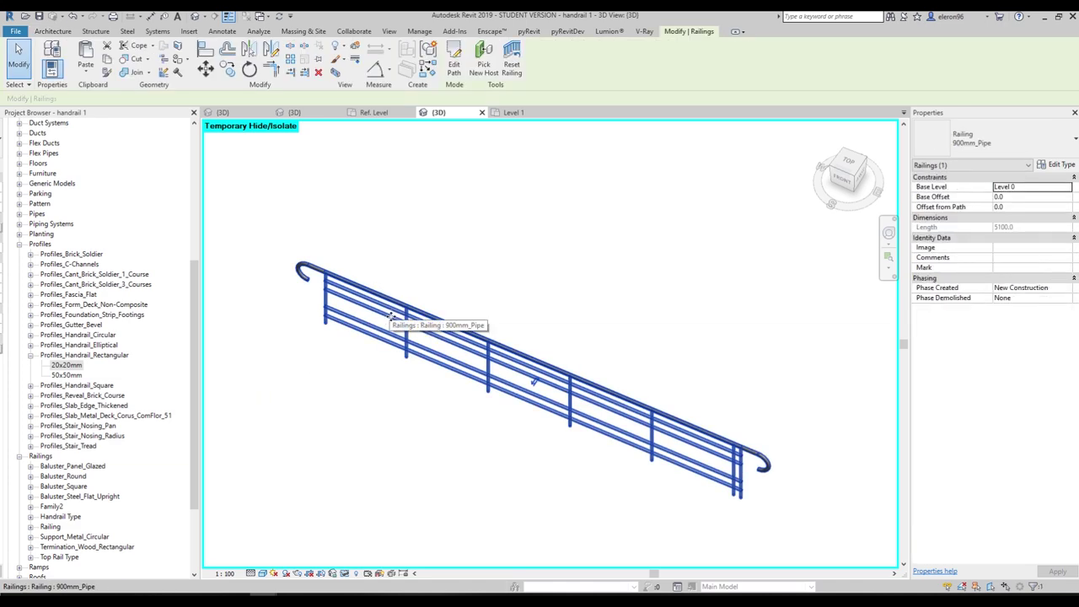
{"action": "left_click", "coordinate": [1060, 165]}
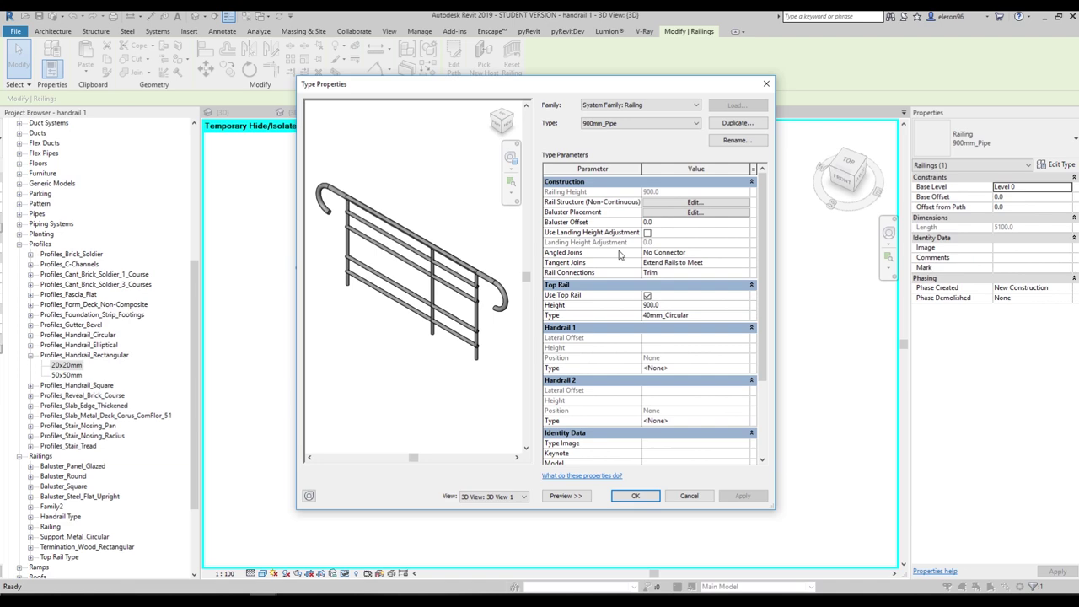
{"action": "left_click", "coordinate": [663, 203]}
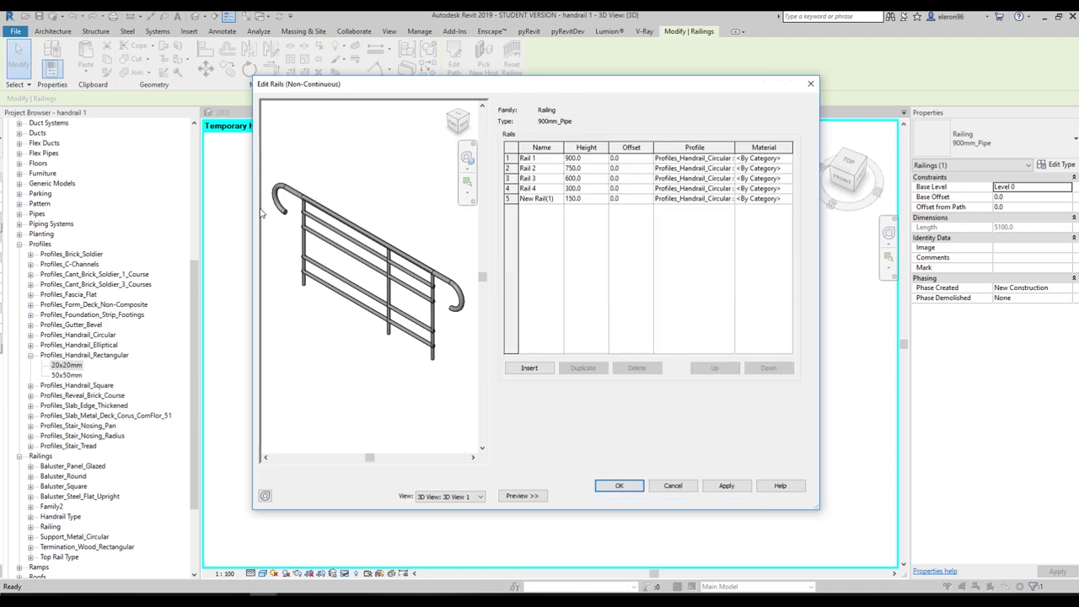
{"action": "left_click_drag", "start_coordinate": [250, 208], "coordinate": [56, 208]}
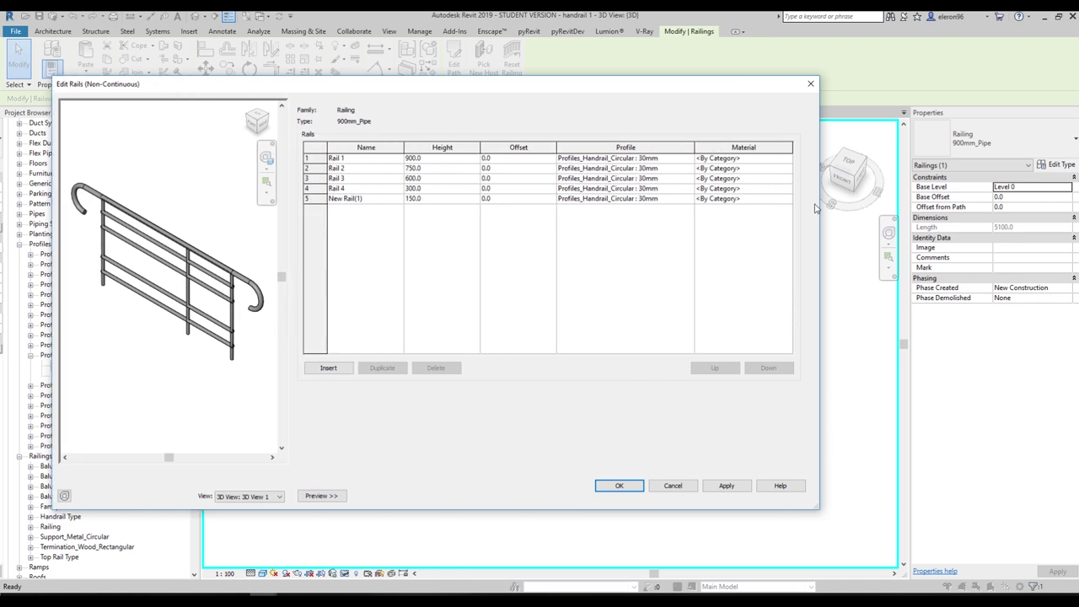
{"action": "left_click_drag", "start_coordinate": [994, 215], "coordinate": [995, 216]}
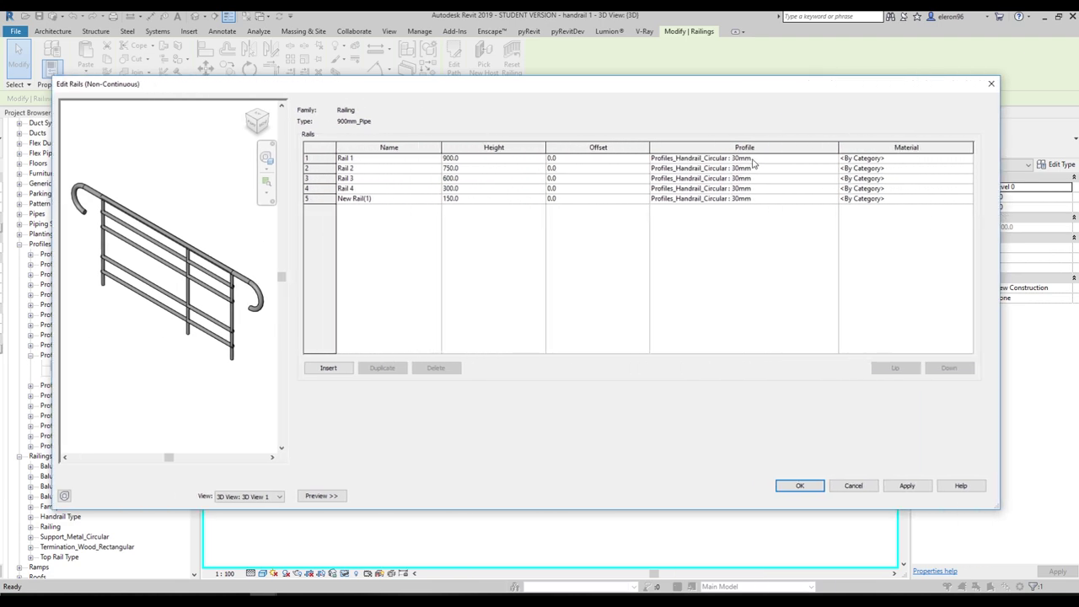
Step: Assign the Profiles_Handrail_Rectangular : 20x20mm profile to Rail 1, Rail 2, Rail 3 and Rail 4
{"action": "left_click", "coordinate": [833, 160]}
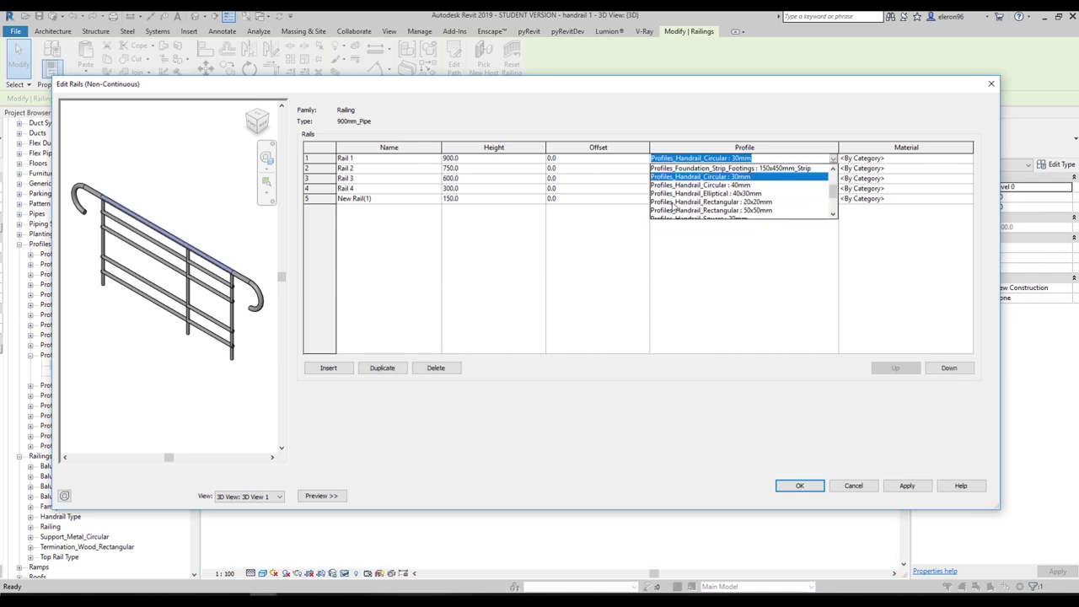
{"action": "left_click", "coordinate": [761, 203]}
{"action": "left_click", "coordinate": [832, 169]}
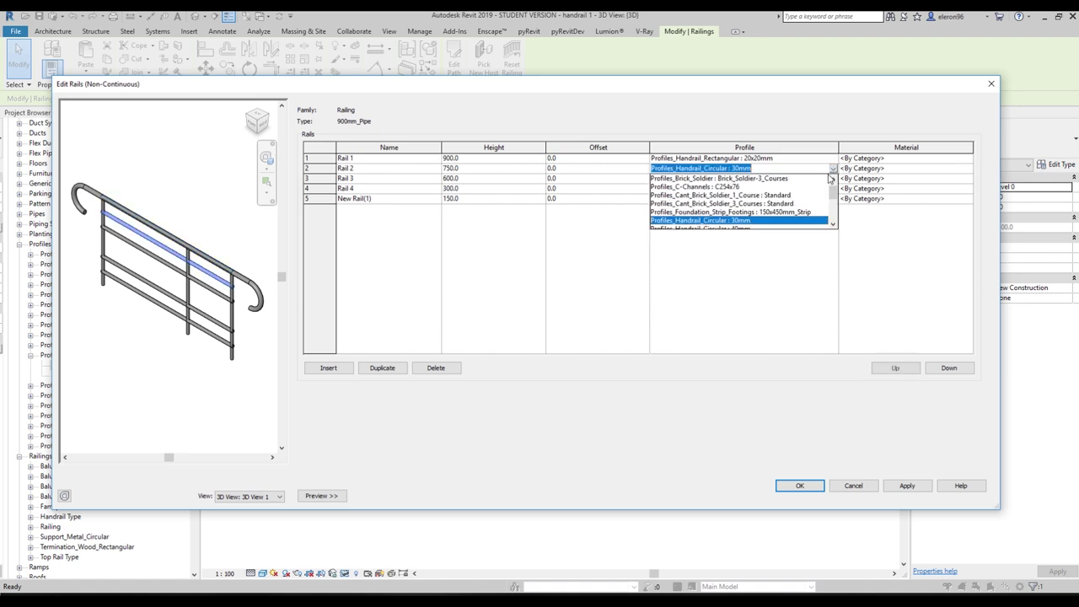
{"action": "scroll", "coordinate": [770, 209], "scroll_direction": "down", "scroll_amount": 3}
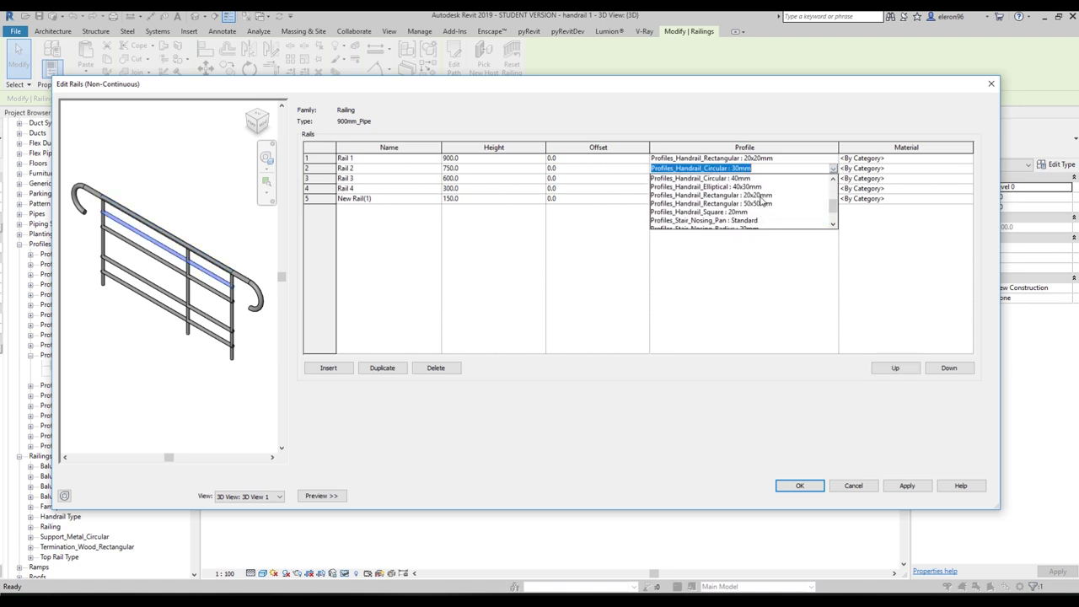
{"action": "left_click", "coordinate": [722, 197]}
{"action": "left_click", "coordinate": [832, 178]}
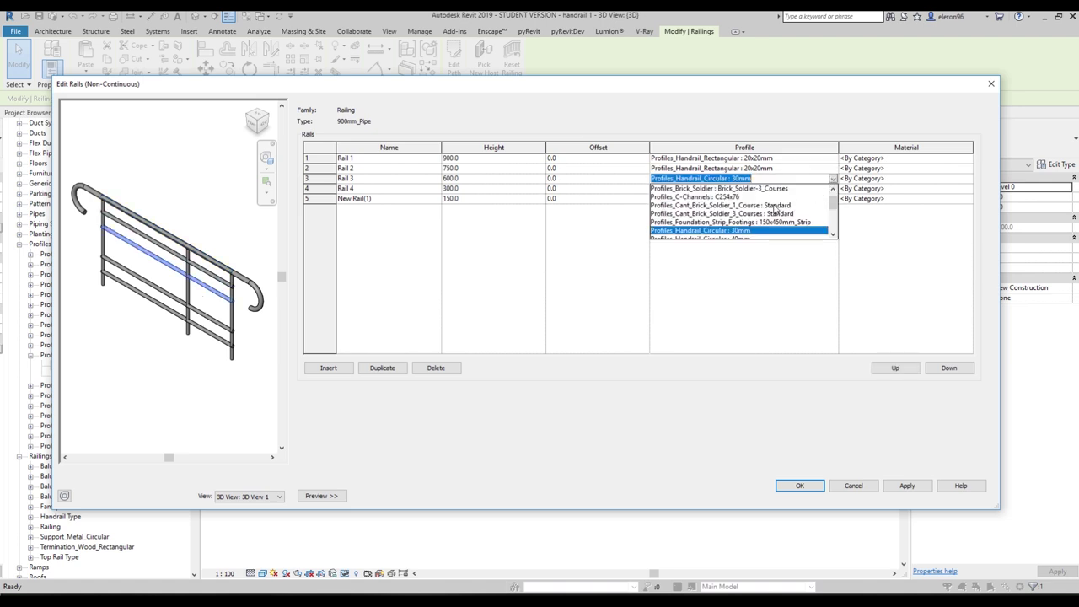
{"action": "left_click", "coordinate": [757, 205]}
{"action": "left_click", "coordinate": [832, 189]}
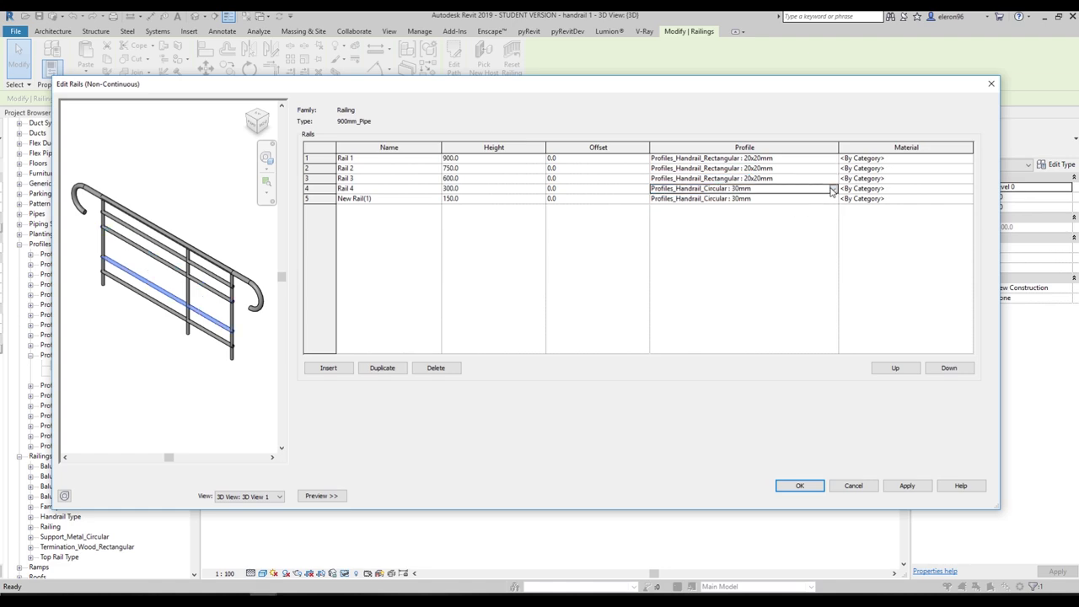
{"action": "scroll", "coordinate": [756, 221], "scroll_direction": "down", "scroll_amount": 1}
{"action": "left_click", "coordinate": [761, 241]}
Step: Apply the rail profiles to the railing type, deselect the railing and inspect its rails at the lower end
{"action": "left_click", "coordinate": [784, 485]}
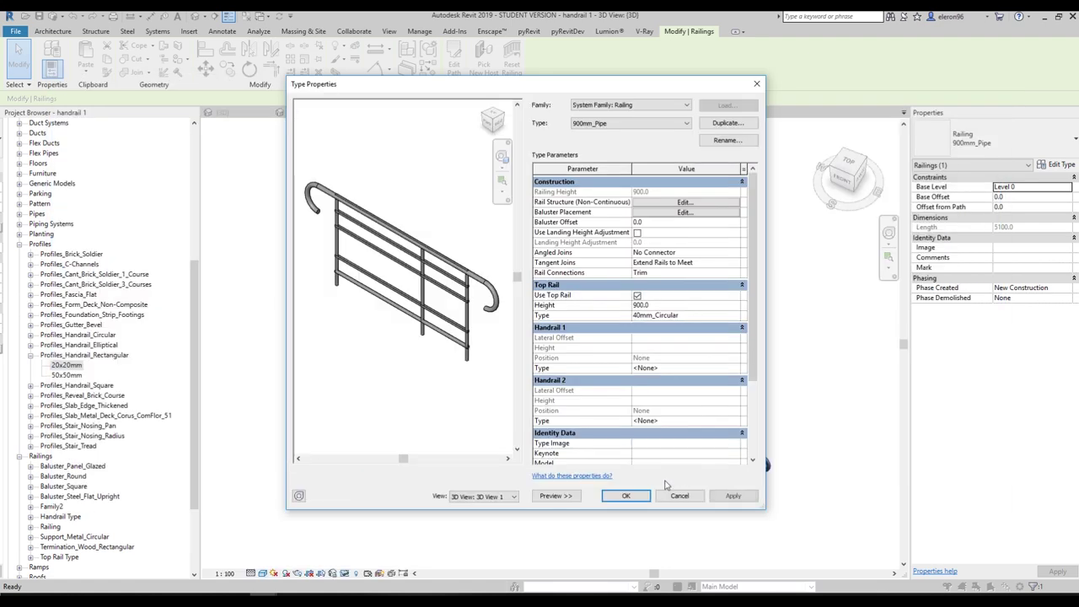
{"action": "left_click", "coordinate": [626, 495]}
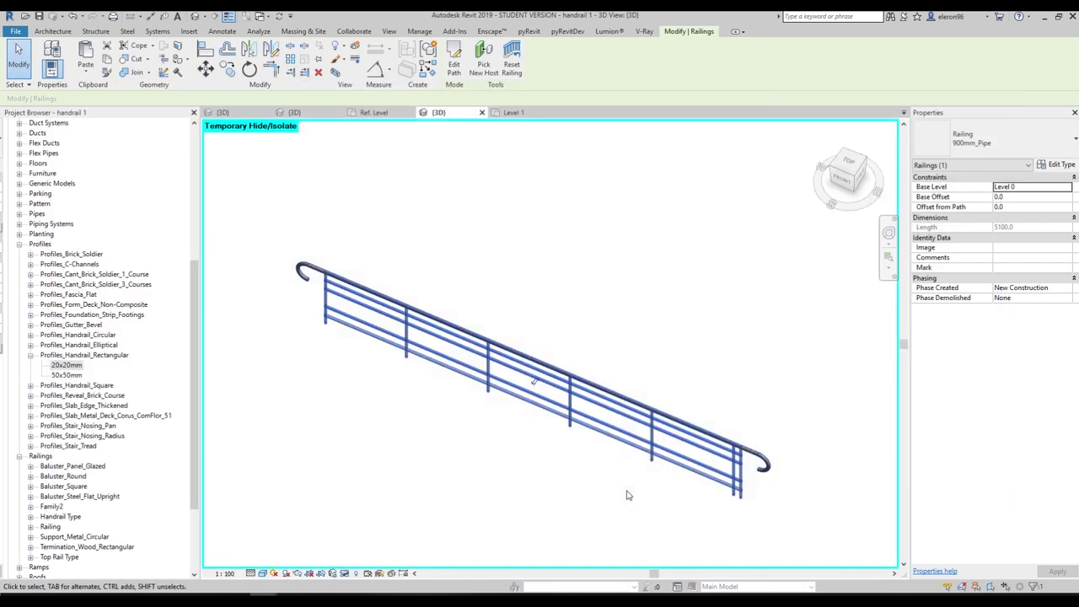
{"action": "key", "text": "Escape"}
{"action": "scroll", "coordinate": [761, 494], "scroll_direction": "up", "scroll_amount": 5}
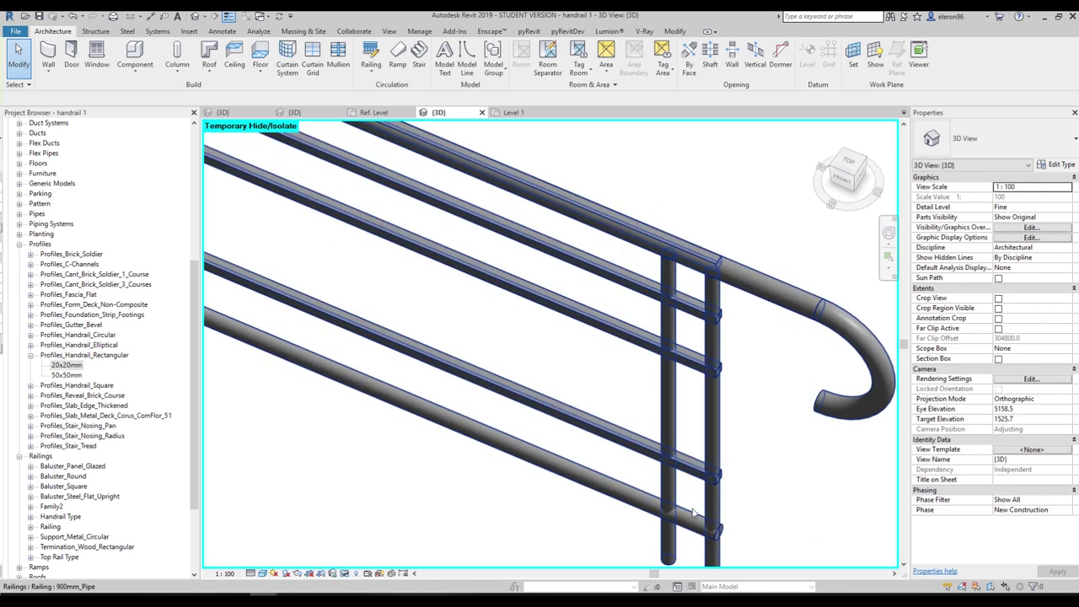
{"action": "scroll", "coordinate": [692, 512], "scroll_direction": "down", "scroll_amount": 6}
{"action": "middle_click_drag", "start_coordinate": [604, 508], "coordinate": [614, 485]}
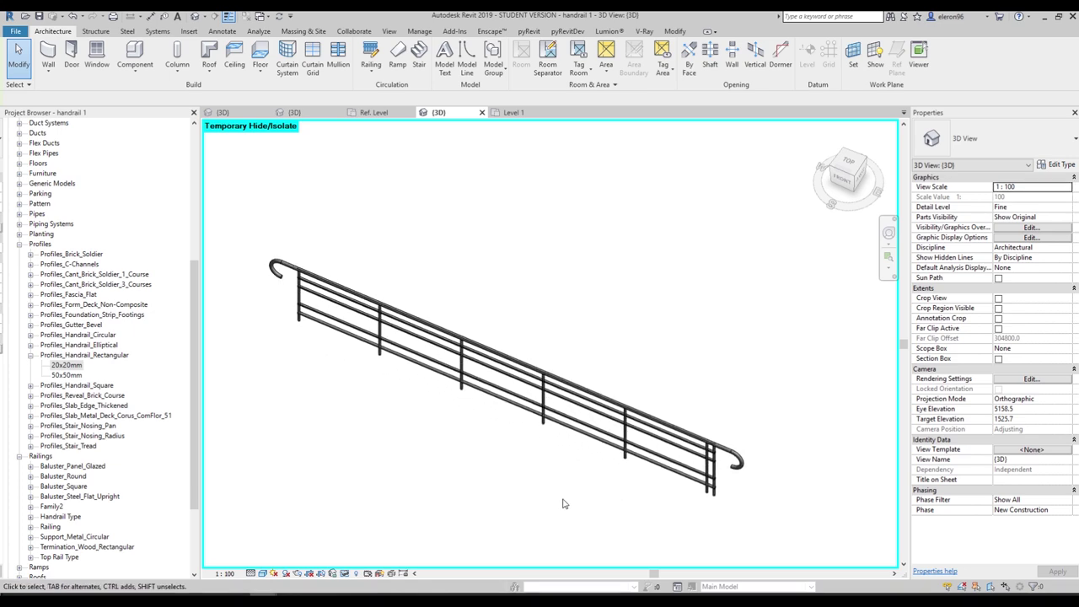
Step: Open the baluster placement of the 900mm_Pipe railing type and duplicate the regular baluster in the main pattern
{"action": "left_click", "coordinate": [607, 417]}
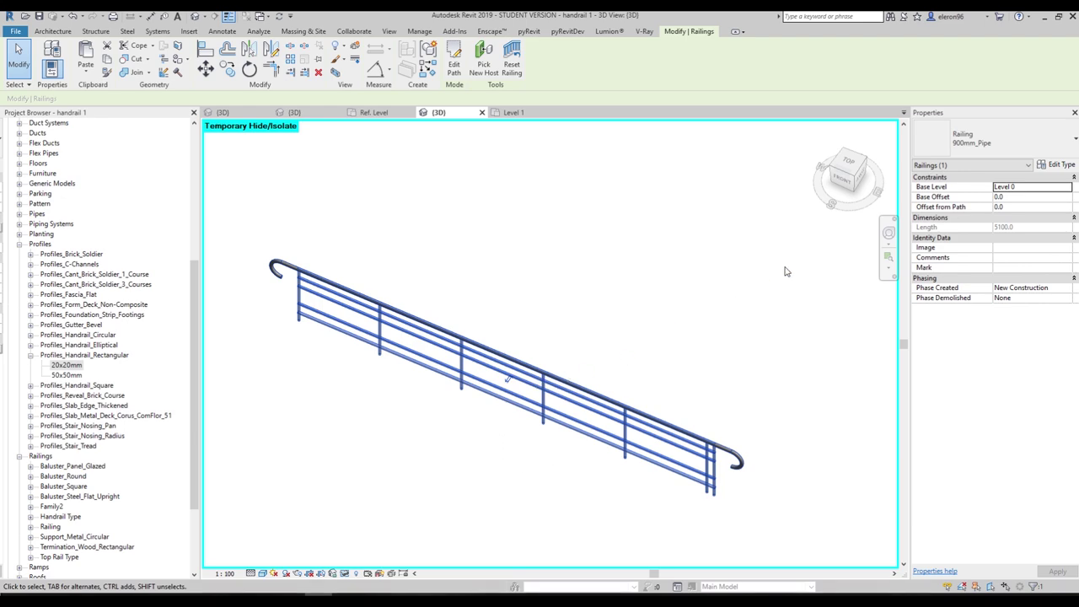
{"action": "left_click", "coordinate": [1055, 165]}
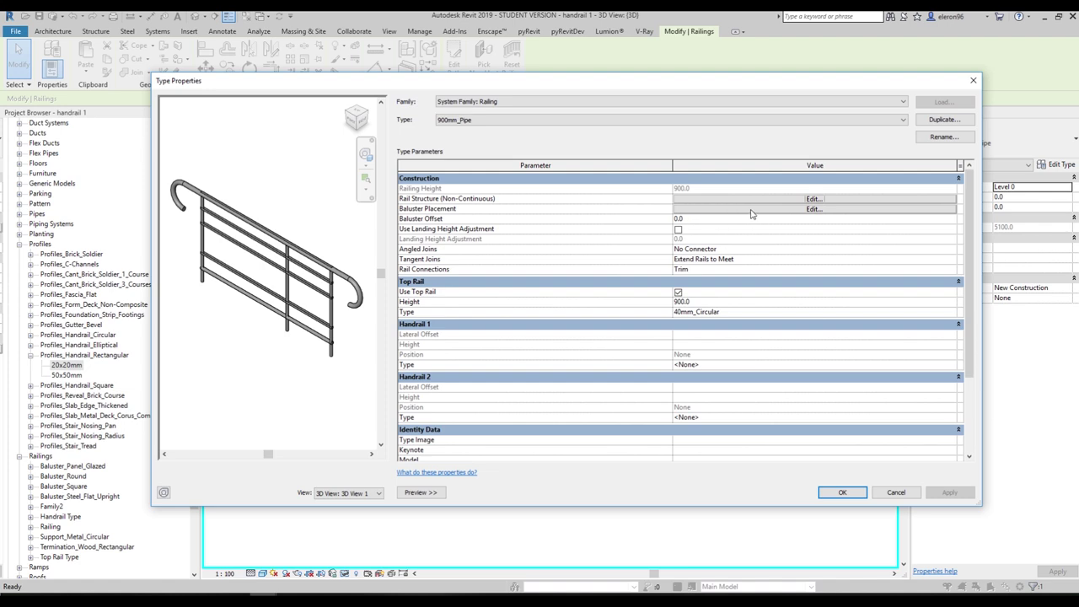
{"action": "left_click", "coordinate": [752, 210]}
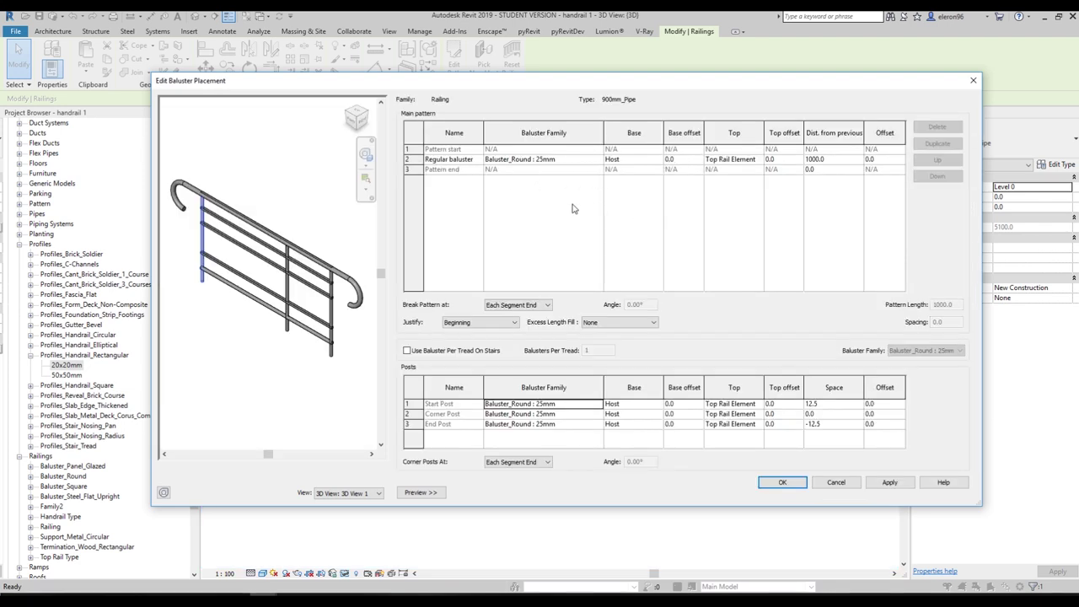
{"action": "left_click", "coordinate": [434, 160]}
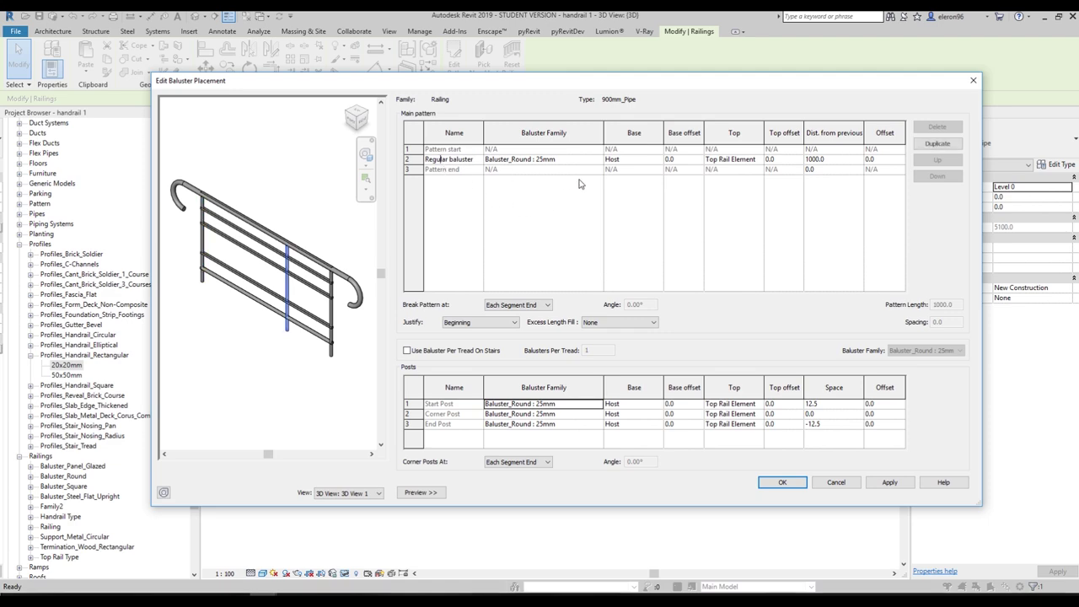
{"action": "left_click", "coordinate": [937, 143]}
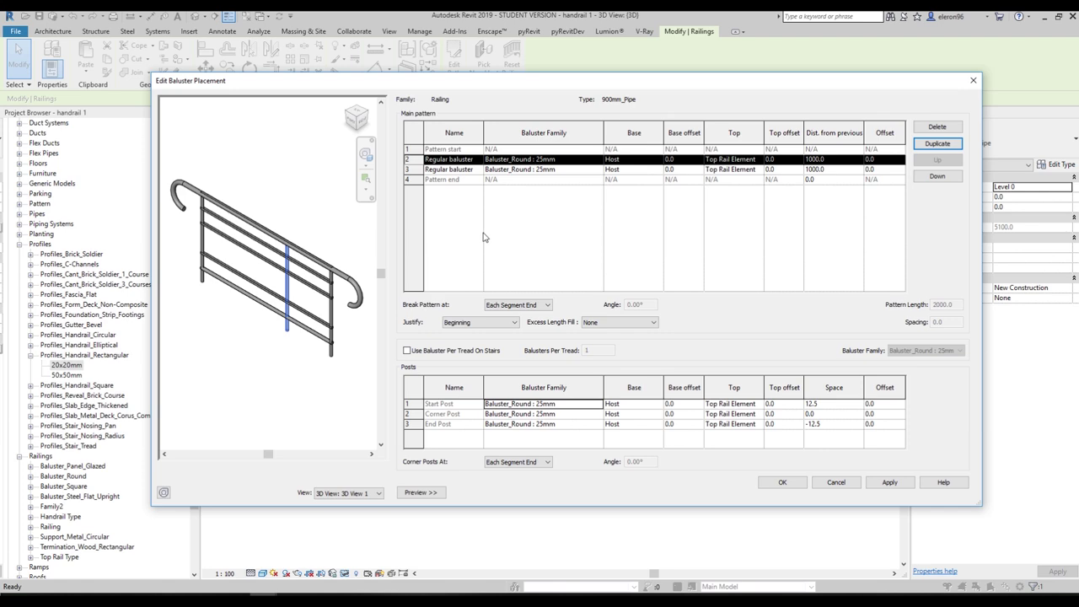
Step: Set the baluster family of the first regular baluster in the main pattern to Baluster_Square : 25mm
{"action": "left_click", "coordinate": [590, 160]}
{"action": "left_click", "coordinate": [597, 159]}
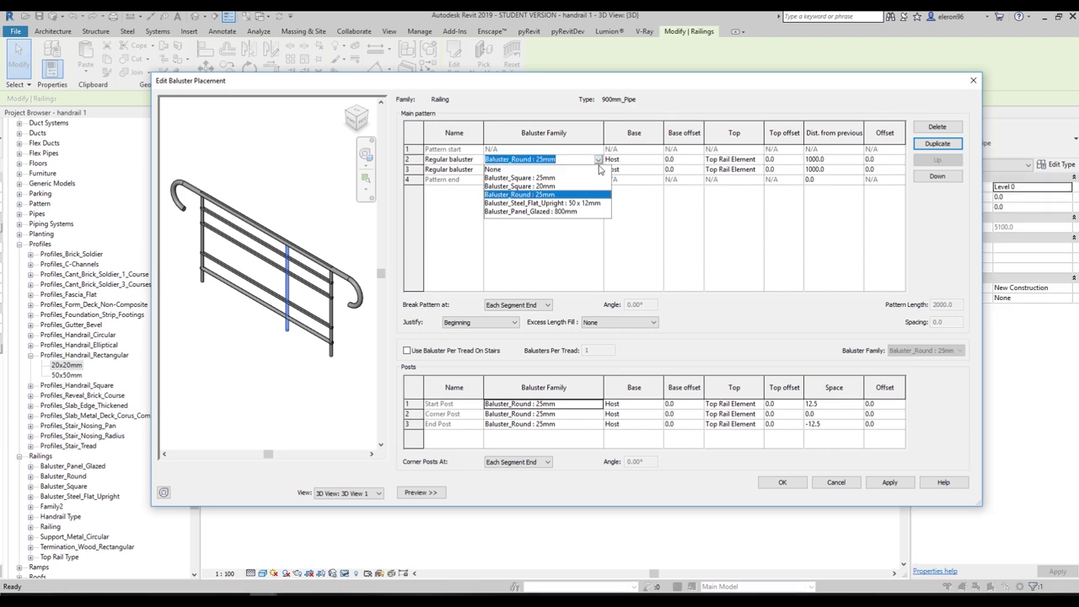
{"action": "left_click", "coordinate": [547, 179]}
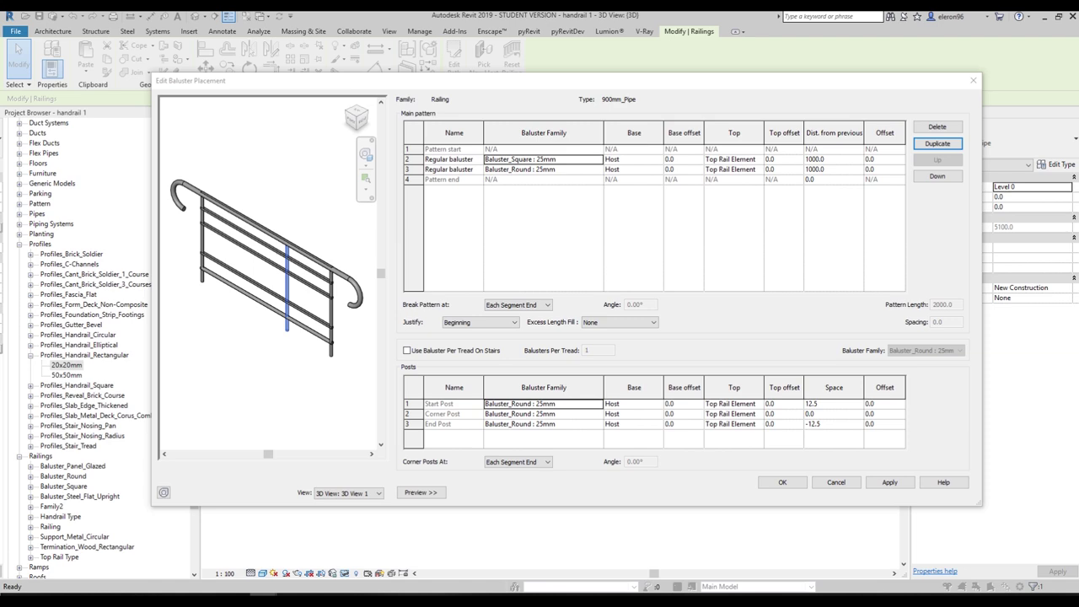
{"action": "left_click", "coordinate": [678, 224]}
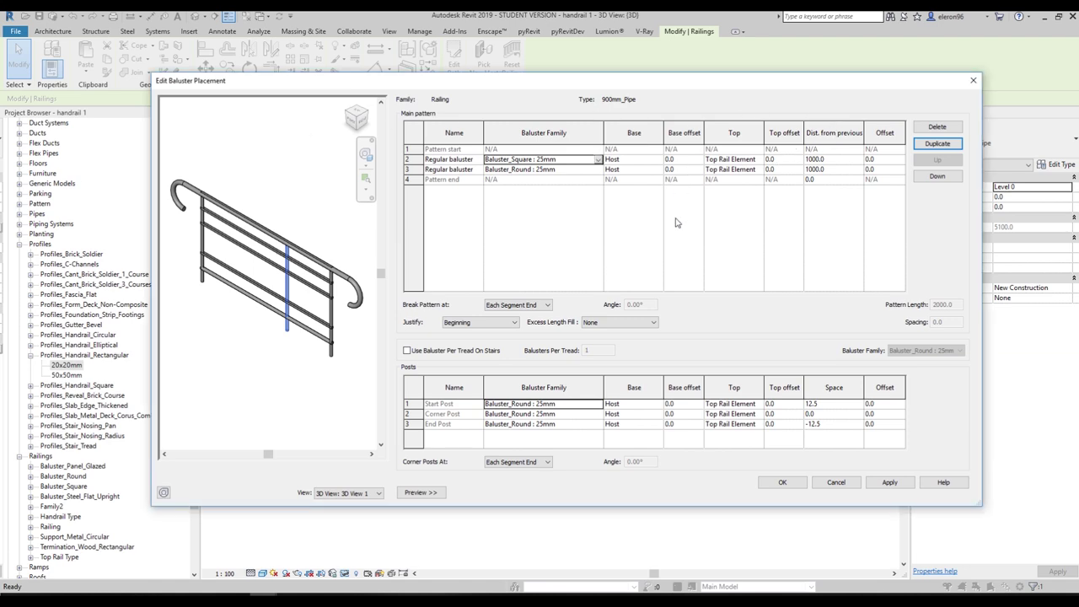
Step: Set the base of both regular balusters in the main pattern to Rail 4
{"action": "left_click", "coordinate": [647, 162]}
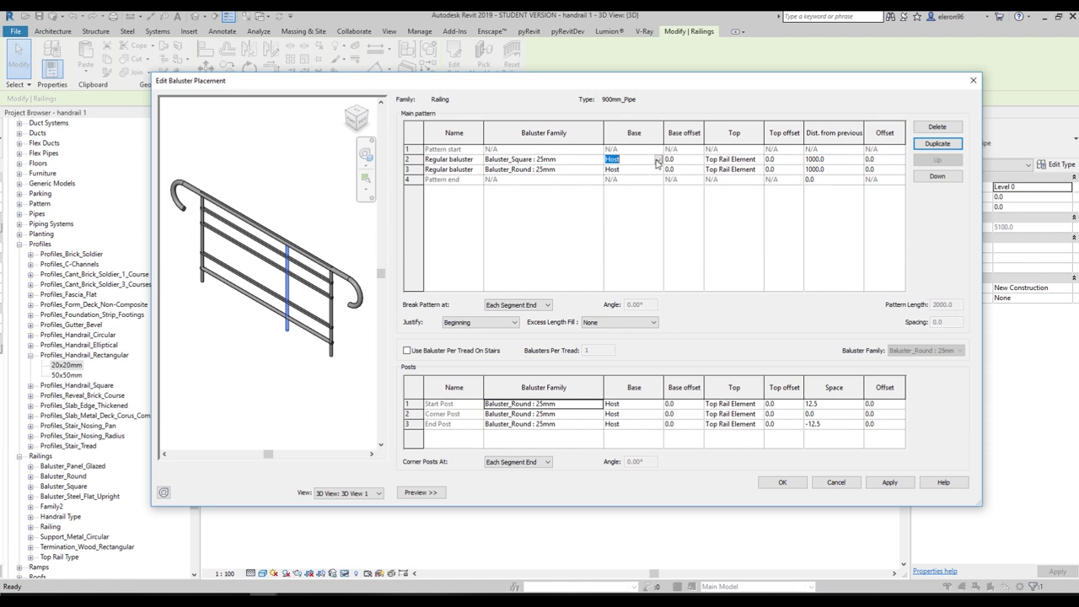
{"action": "left_click", "coordinate": [658, 162]}
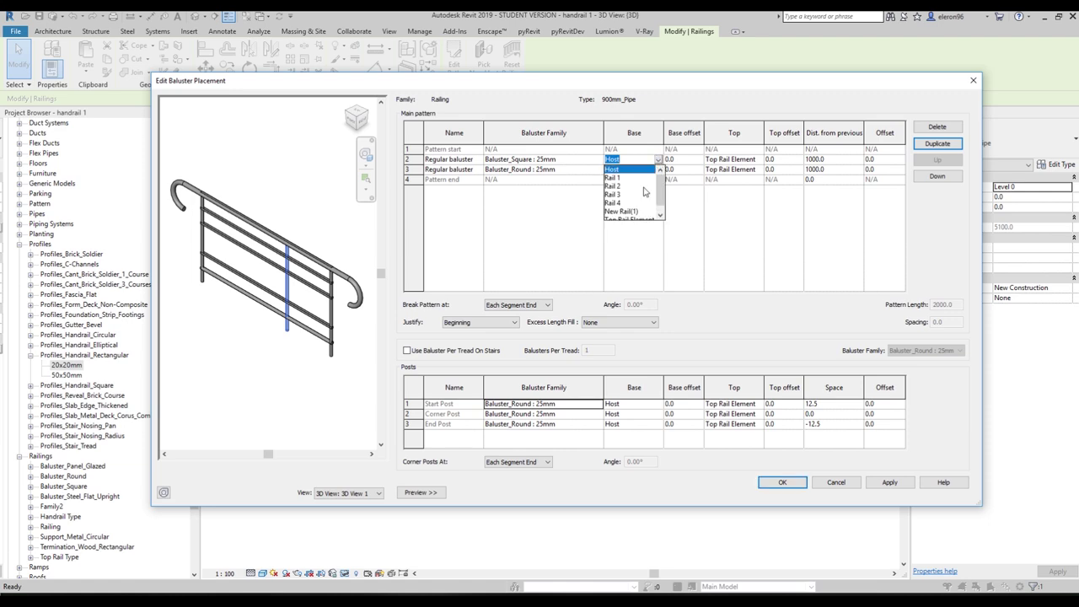
{"action": "left_click", "coordinate": [626, 215]}
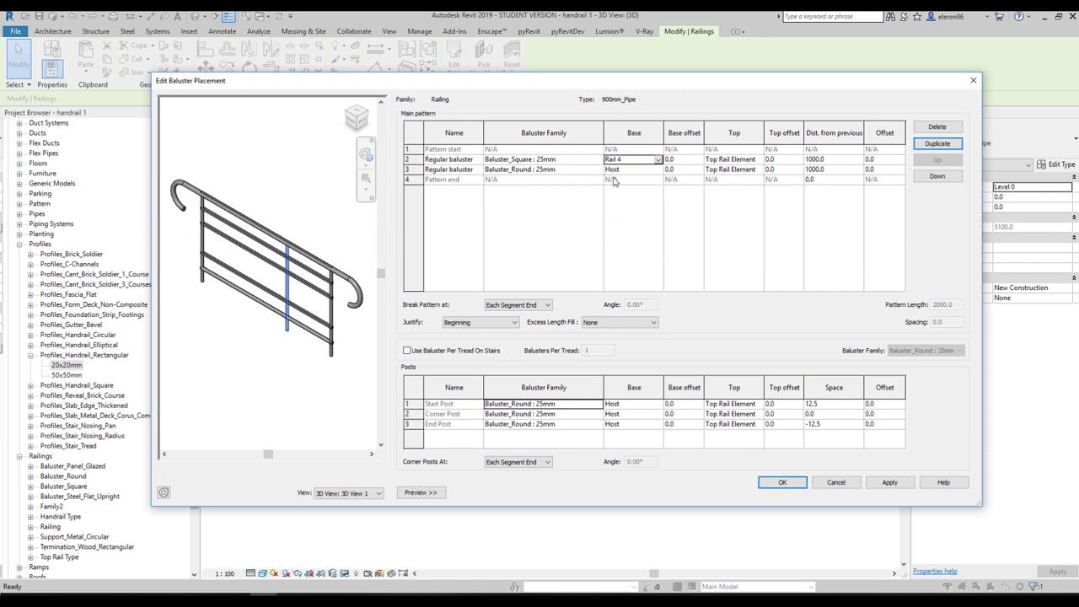
{"action": "left_click", "coordinate": [658, 169]}
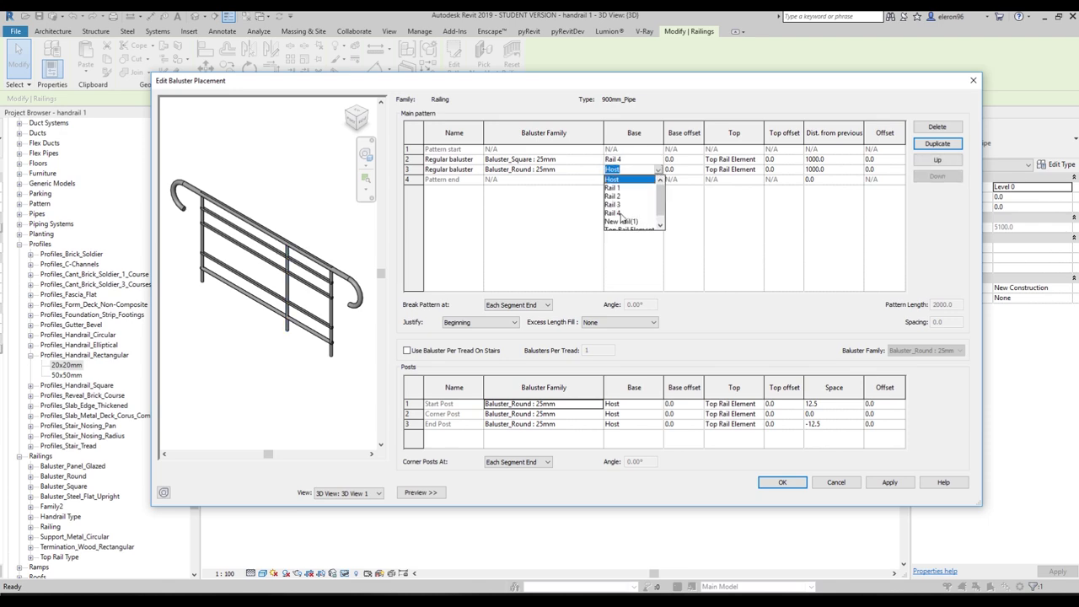
{"action": "left_click", "coordinate": [632, 222]}
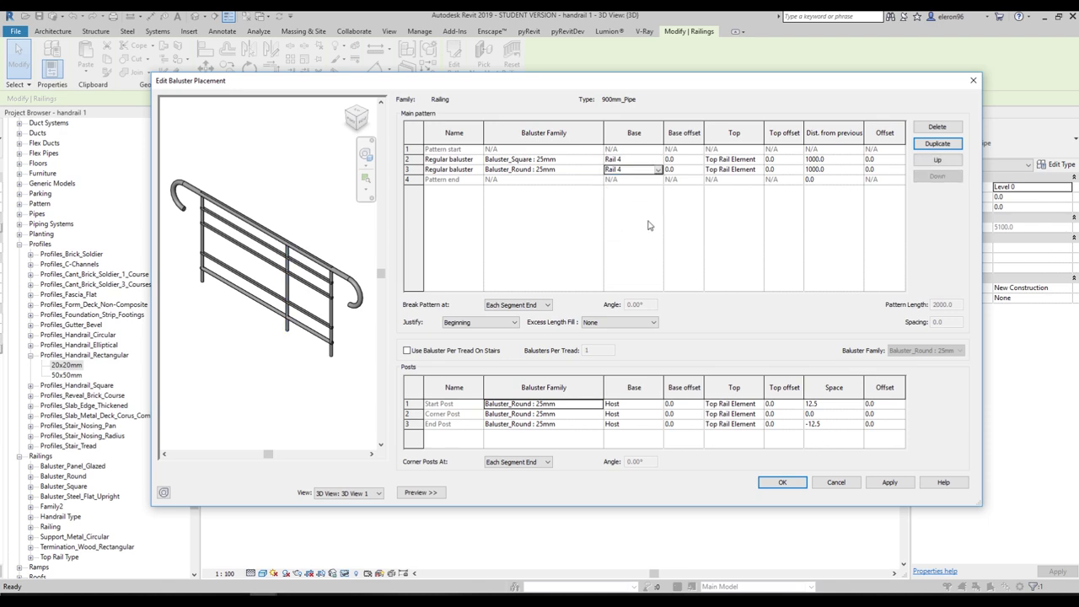
Step: Set the base offset of both regular balusters to -300, keeping Top Rail Element as the top of the square one
{"action": "left_click", "coordinate": [689, 160]}
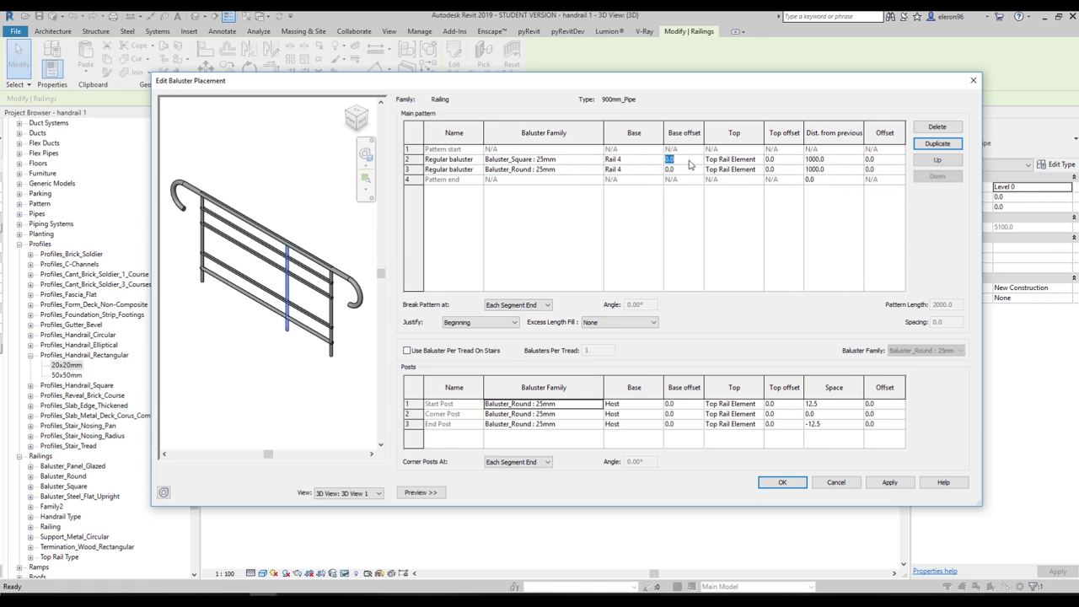
{"action": "type", "text": "-300.0"}
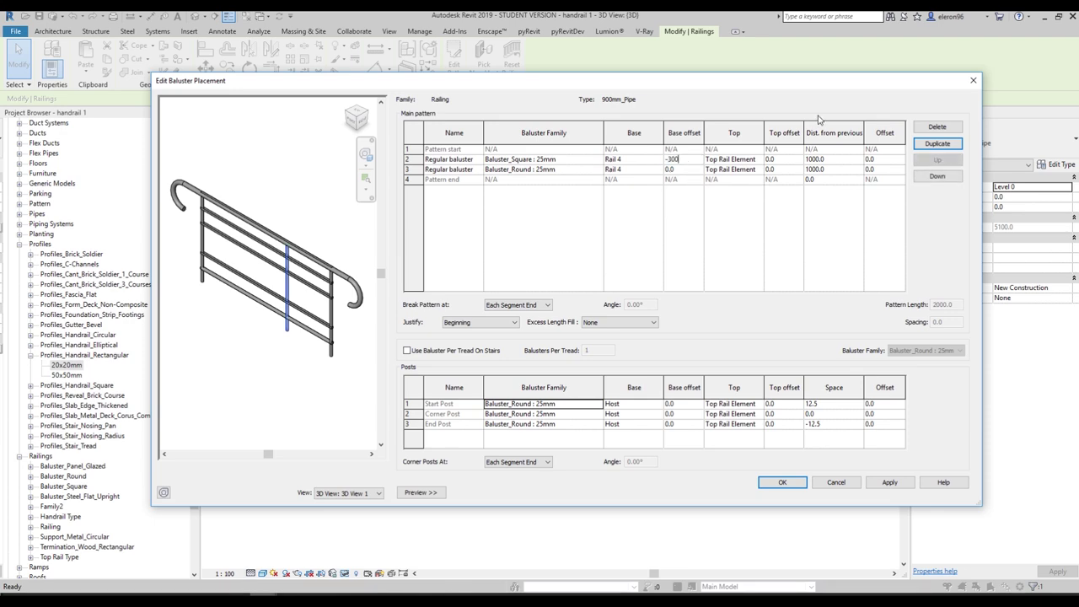
{"action": "left_click", "coordinate": [685, 171]}
{"action": "type", "text": "-"}
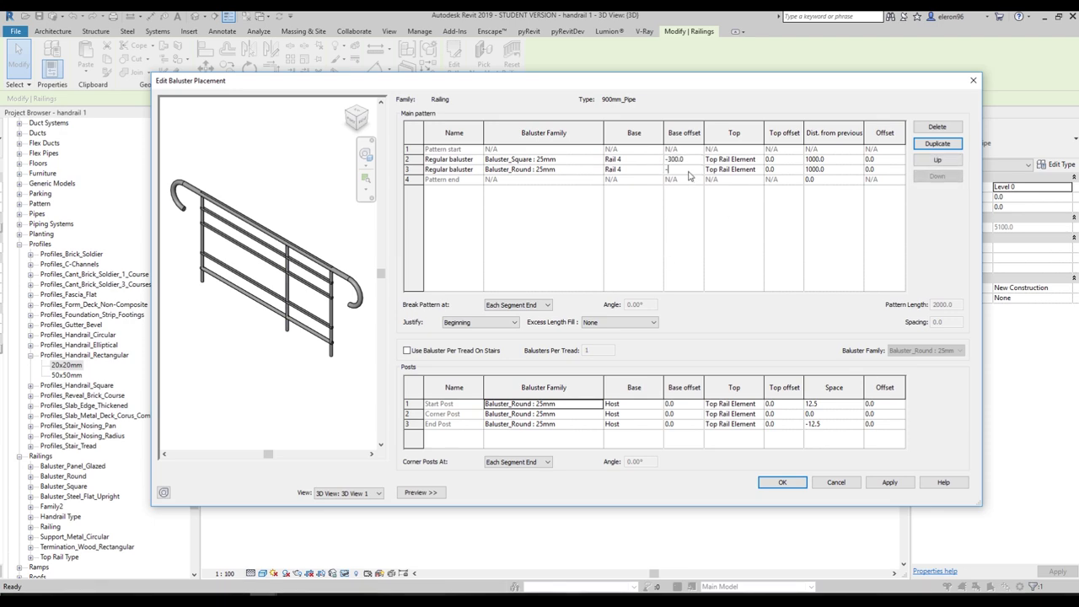
{"action": "type", "text": "300.0"}
{"action": "left_click", "coordinate": [759, 161]}
{"action": "left_click", "coordinate": [758, 159]}
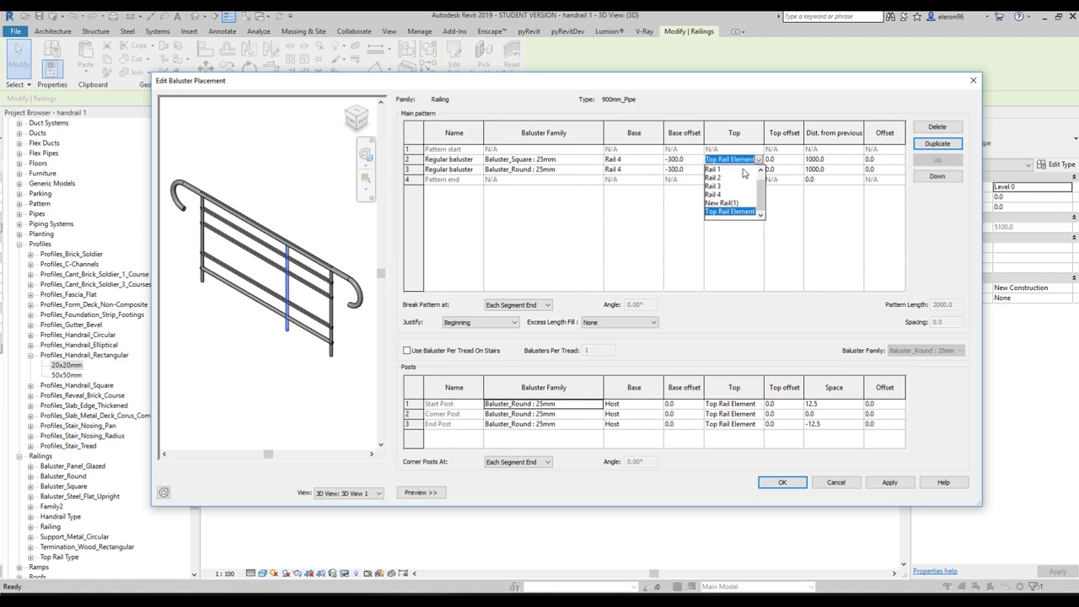
{"action": "left_click", "coordinate": [729, 211]}
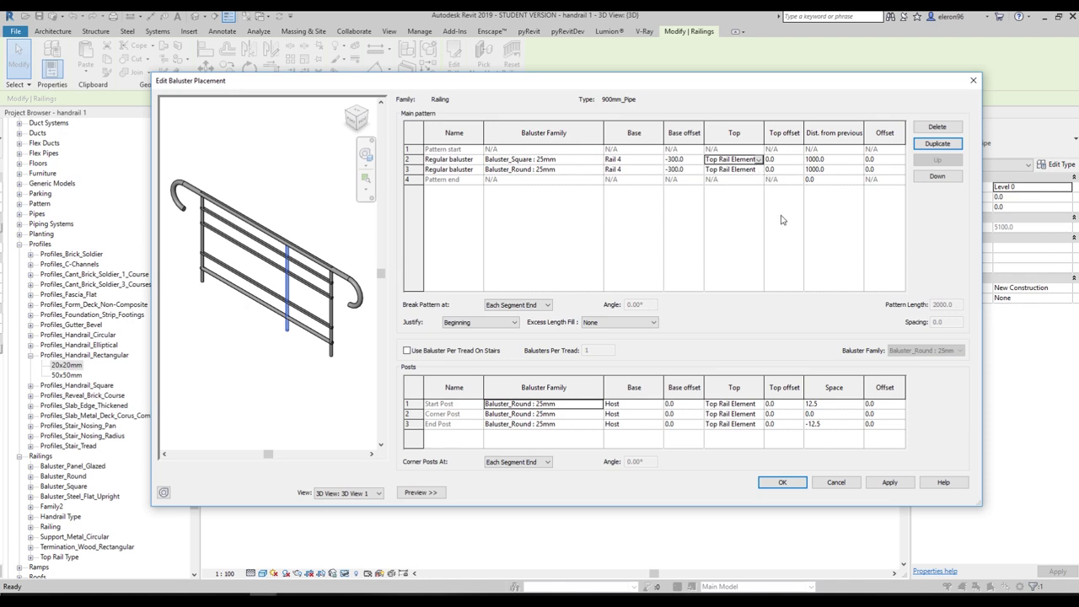
Step: Set the distance from previous to 300 for the square baluster and 150 for the round one, and confirm the baluster placement
{"action": "left_click", "coordinate": [834, 160]}
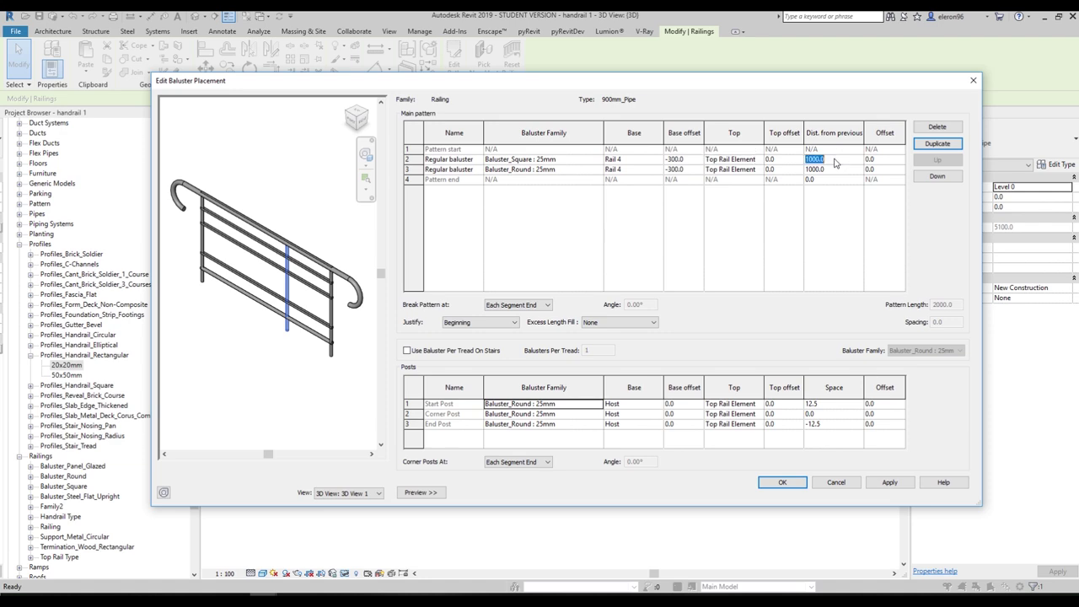
{"action": "type", "text": "300"}
{"action": "left_click", "coordinate": [831, 170]}
{"action": "type", "text": "150"}
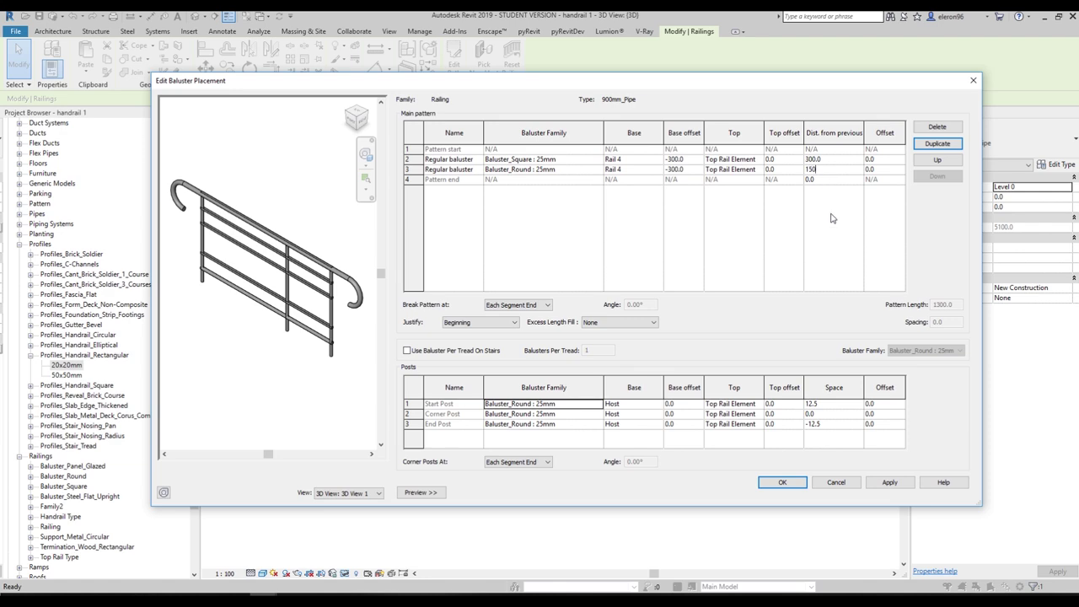
{"action": "key", "text": "Return"}
{"action": "left_click", "coordinate": [787, 485]}
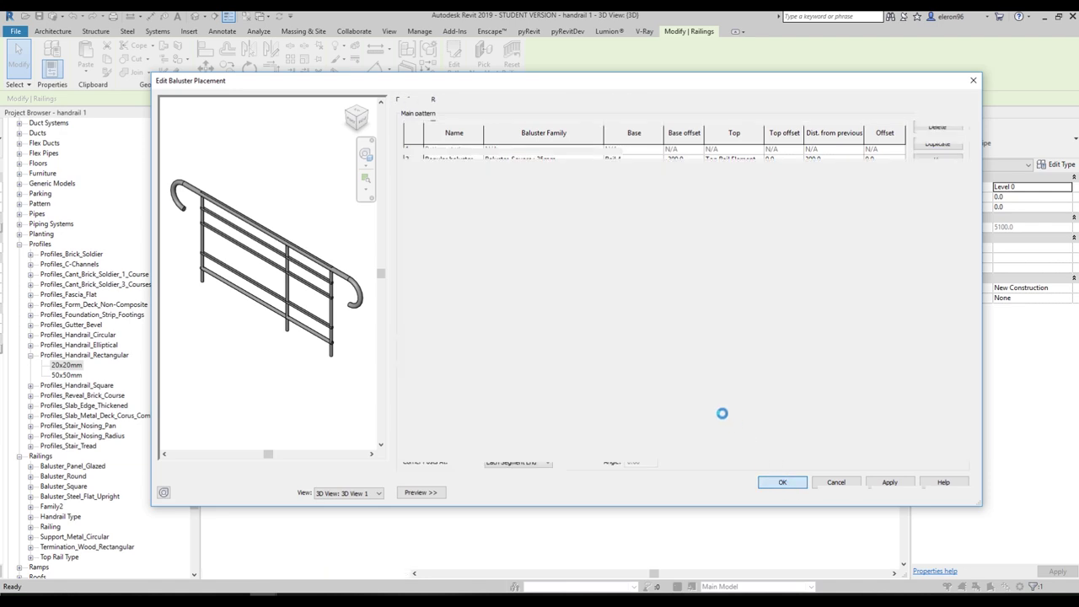
Step: Open the rail structure of the 900mm_Pipe type and match each listed rail to its position in the railing preview
{"action": "left_click", "coordinate": [785, 199]}
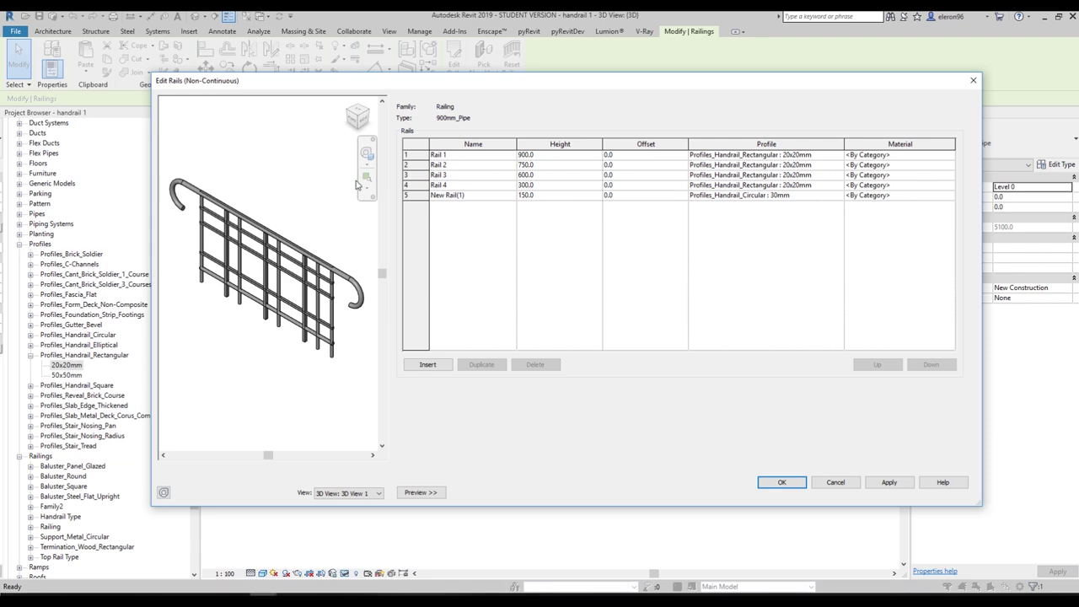
{"action": "mouse_move", "coordinate": [413, 187]}
{"action": "left_mouse_down"}
{"action": "mouse_move", "coordinate": [379, 207]}
{"action": "mouse_move", "coordinate": [360, 317]}
{"action": "mouse_move", "coordinate": [335, 330]}
{"action": "left_mouse_up"}
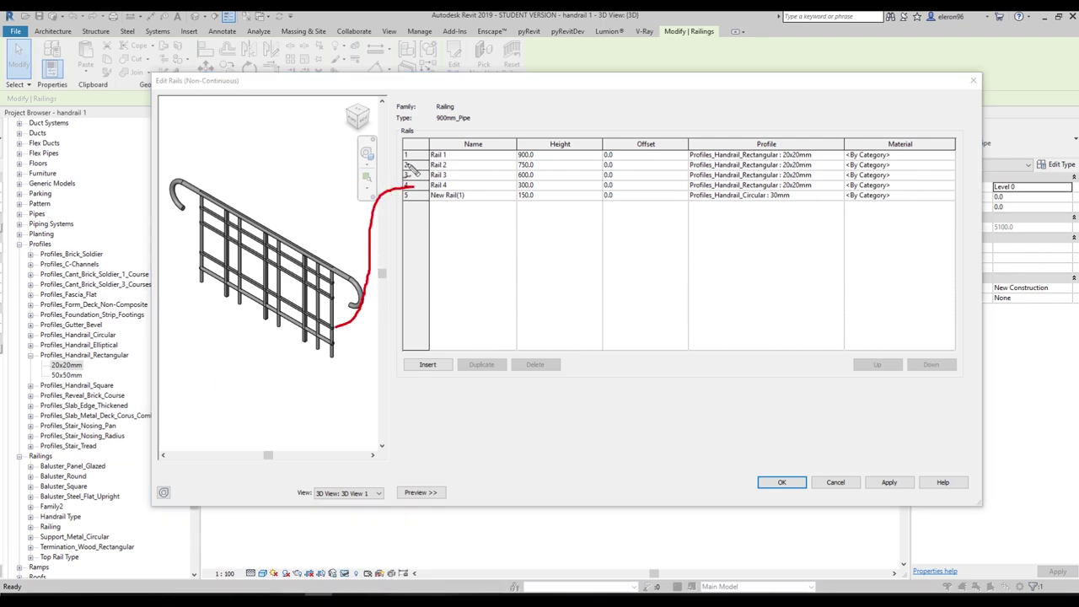
{"action": "mouse_move", "coordinate": [411, 185]}
{"action": "left_mouse_down"}
{"action": "mouse_move", "coordinate": [374, 192]}
{"action": "mouse_move", "coordinate": [328, 326]}
{"action": "left_mouse_up"}
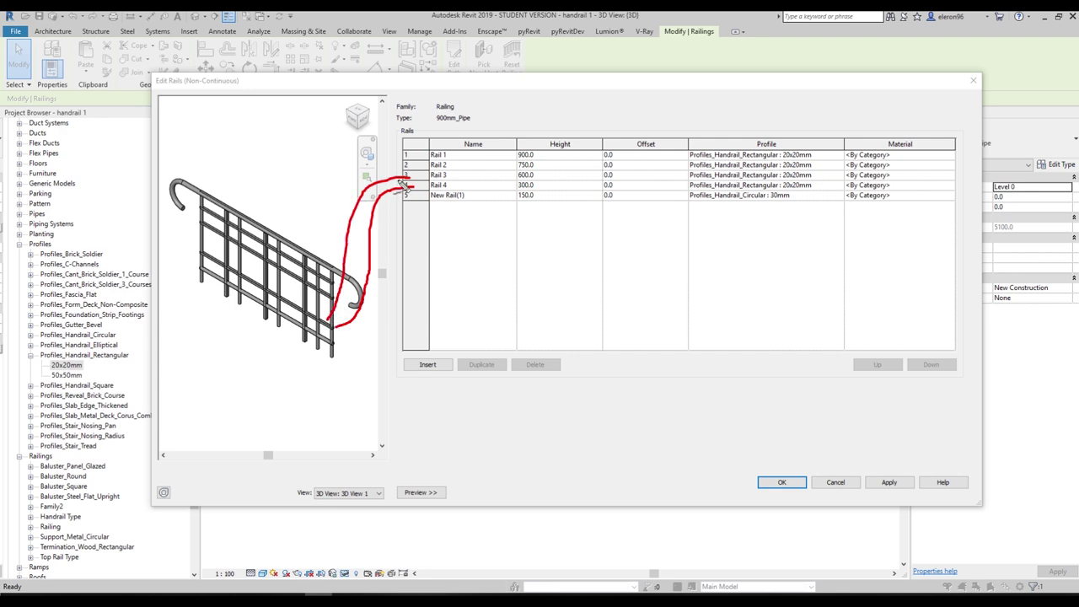
{"action": "mouse_move", "coordinate": [408, 164]}
{"action": "left_mouse_down"}
{"action": "mouse_move", "coordinate": [310, 228]}
{"action": "mouse_move", "coordinate": [287, 286]}
{"action": "left_mouse_up"}
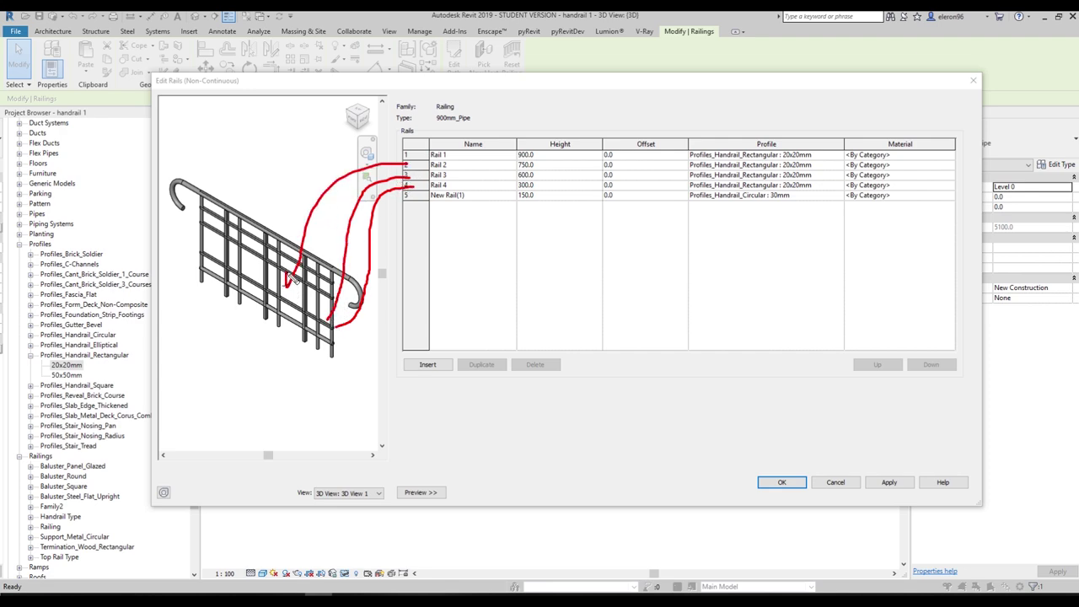
{"action": "mouse_move", "coordinate": [408, 155]}
{"action": "left_mouse_down"}
{"action": "mouse_move", "coordinate": [358, 162]}
{"action": "mouse_move", "coordinate": [288, 202]}
{"action": "mouse_move", "coordinate": [262, 240]}
{"action": "left_mouse_up"}
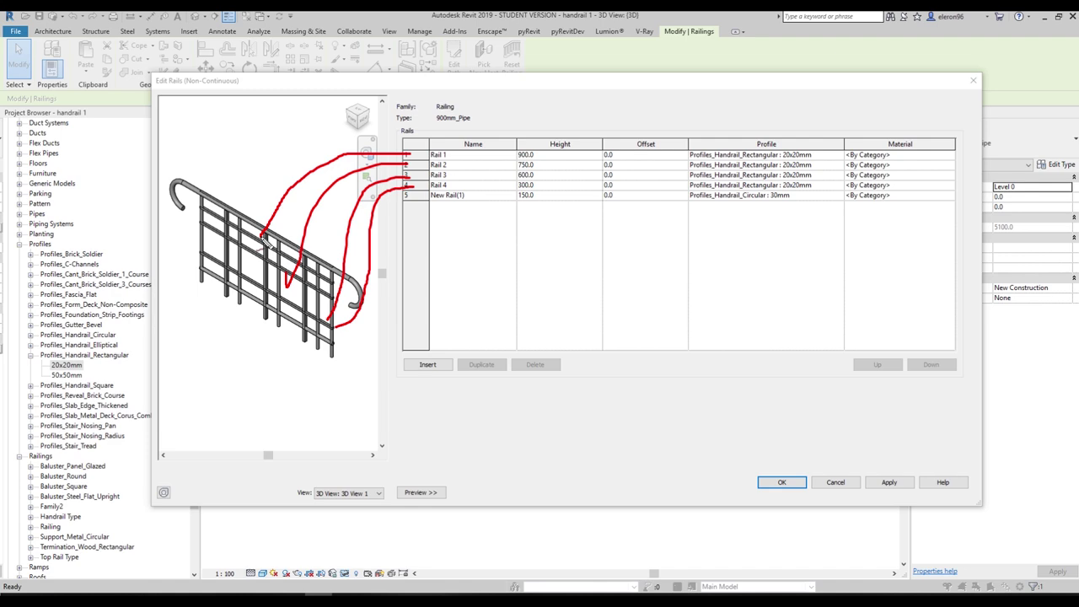
{"action": "mouse_move", "coordinate": [438, 198]}
{"action": "left_mouse_down"}
{"action": "mouse_move", "coordinate": [403, 310]}
{"action": "mouse_move", "coordinate": [378, 340]}
{"action": "mouse_move", "coordinate": [334, 354]}
{"action": "mouse_move", "coordinate": [333, 319]}
{"action": "left_mouse_up"}
{"action": "left_click_drag", "start_coordinate": [292, 288], "coordinate": [288, 268]}
{"action": "left_click_drag", "start_coordinate": [261, 223], "coordinate": [252, 229]}
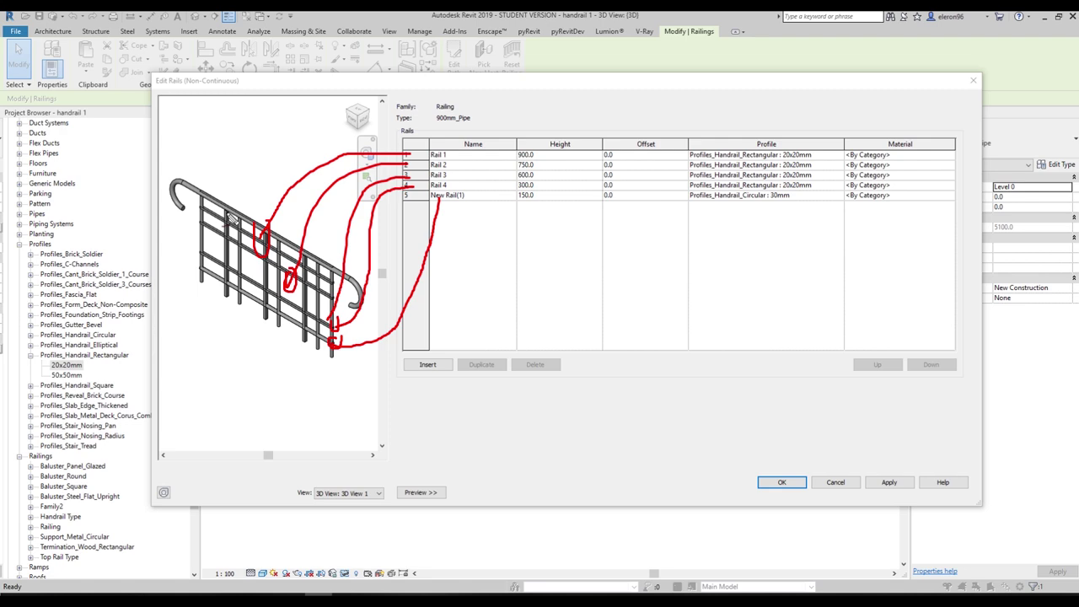
{"action": "left_click_drag", "start_coordinate": [227, 180], "coordinate": [223, 335]}
{"action": "left_click_drag", "start_coordinate": [242, 175], "coordinate": [245, 344]}
{"action": "left_click_drag", "start_coordinate": [282, 193], "coordinate": [274, 347]}
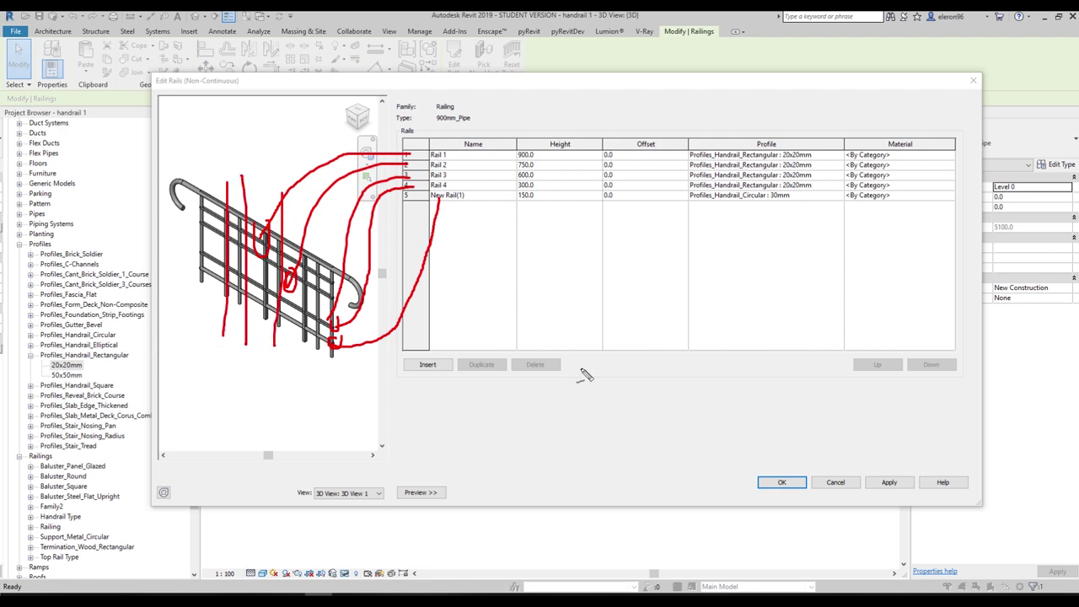
{"action": "key", "text": "Escape"}
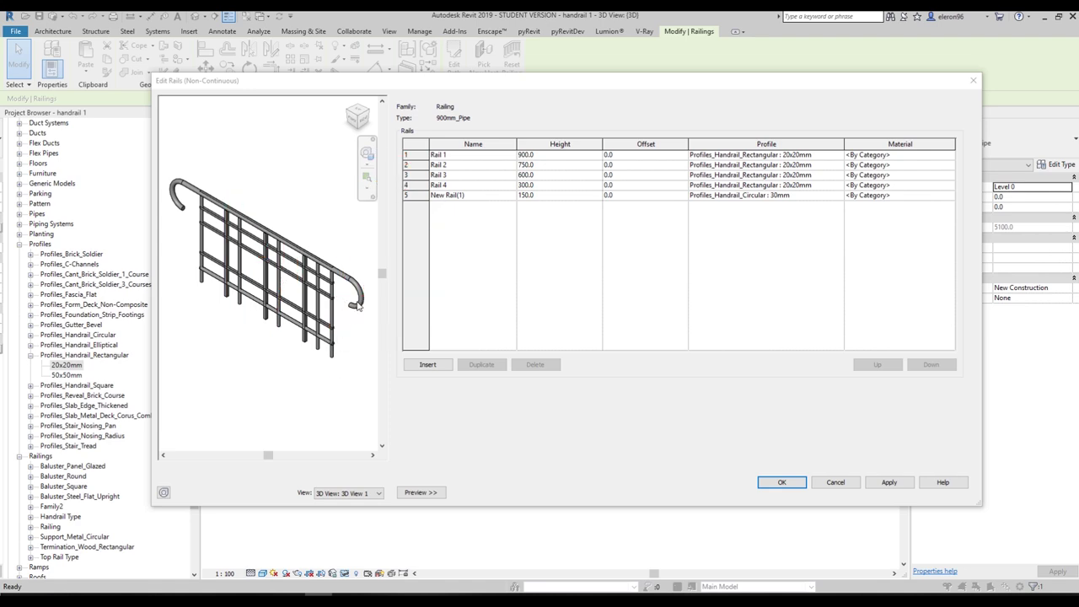
{"action": "left_click", "coordinate": [782, 482]}
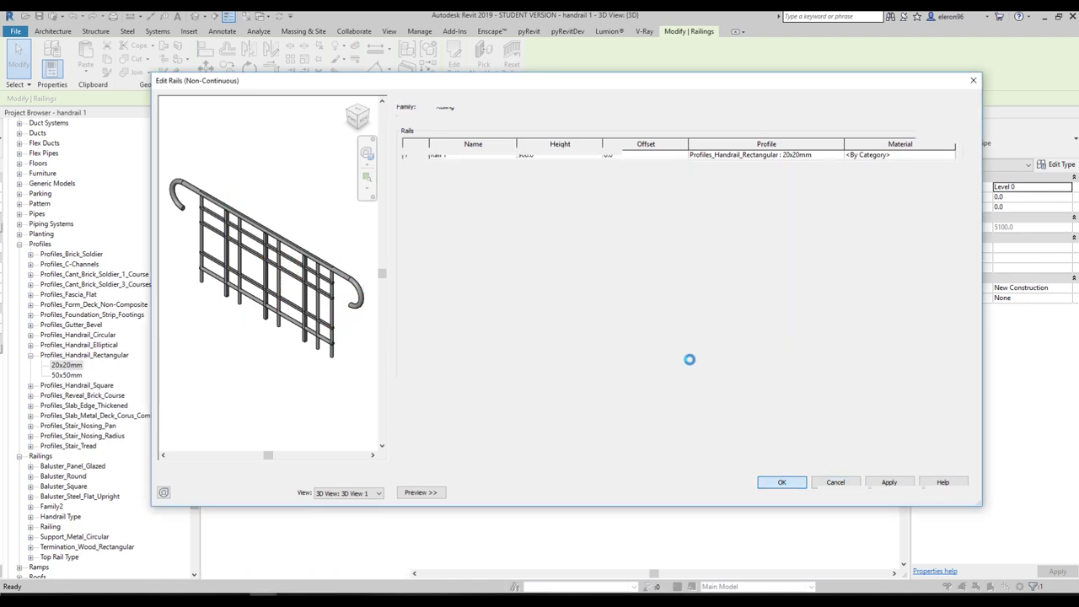
Step: Reopen the baluster placement and set the start post's baluster family to Baluster_Square : 25mm
{"action": "left_click", "coordinate": [737, 211]}
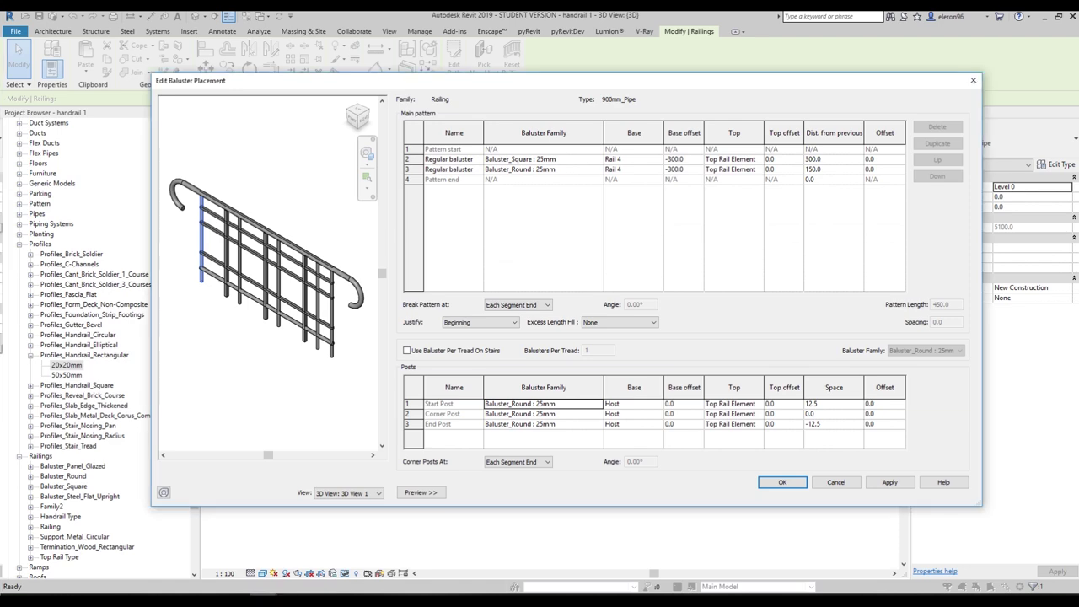
{"action": "left_click", "coordinate": [598, 403]}
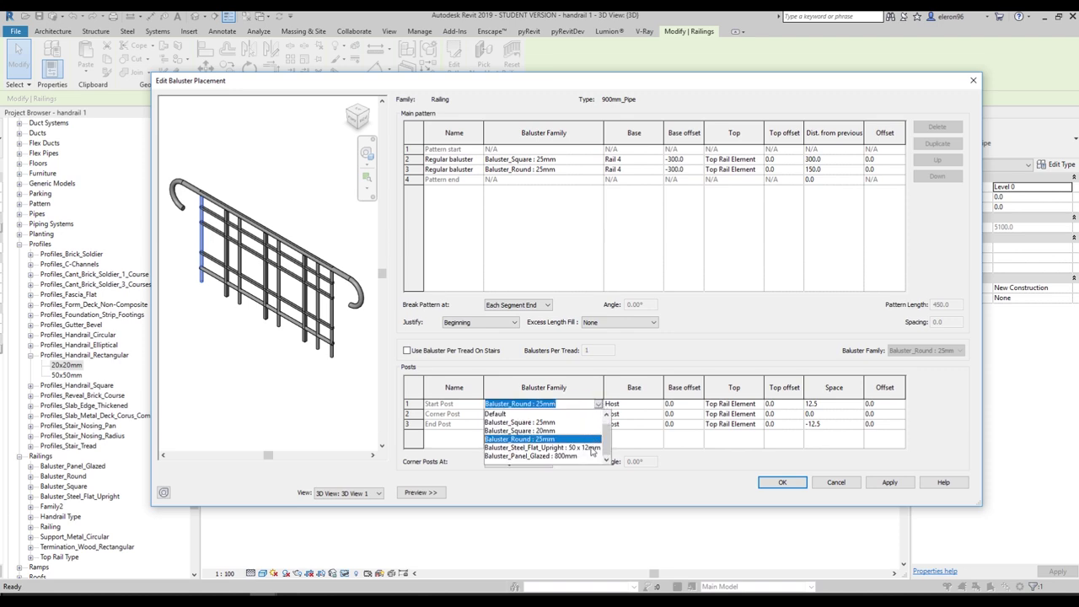
{"action": "scroll", "coordinate": [605, 426], "scroll_direction": "up", "scroll_amount": 1}
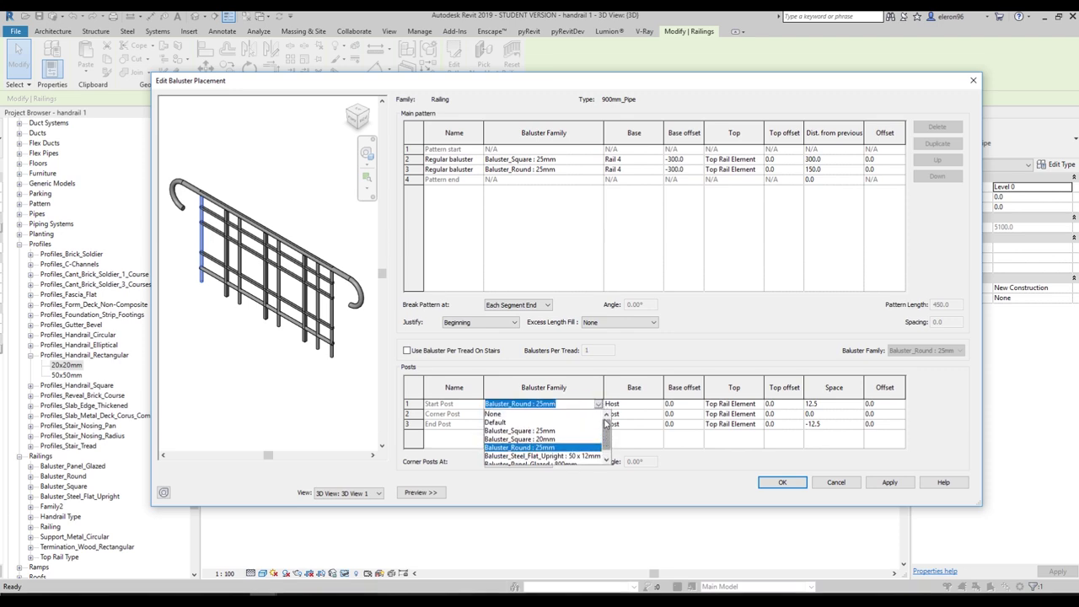
{"action": "left_click", "coordinate": [558, 431]}
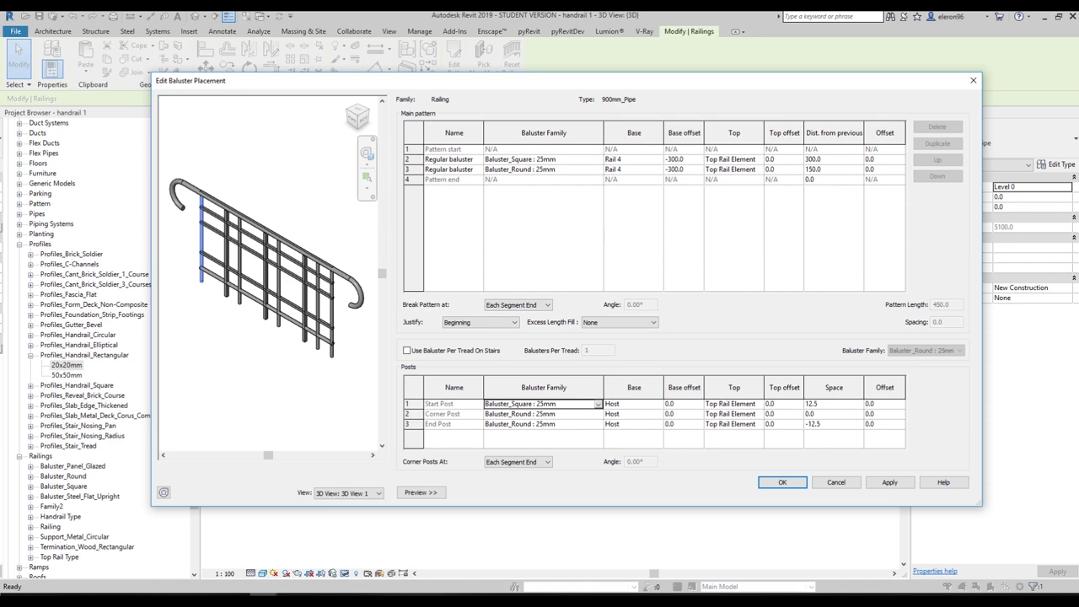
Step: Set the base of the start, corner and end posts to Rail 4
{"action": "left_click", "coordinate": [660, 406]}
{"action": "left_click", "coordinate": [619, 448]}
{"action": "left_click", "coordinate": [658, 414]}
{"action": "left_click", "coordinate": [620, 458]}
{"action": "left_click", "coordinate": [659, 424]}
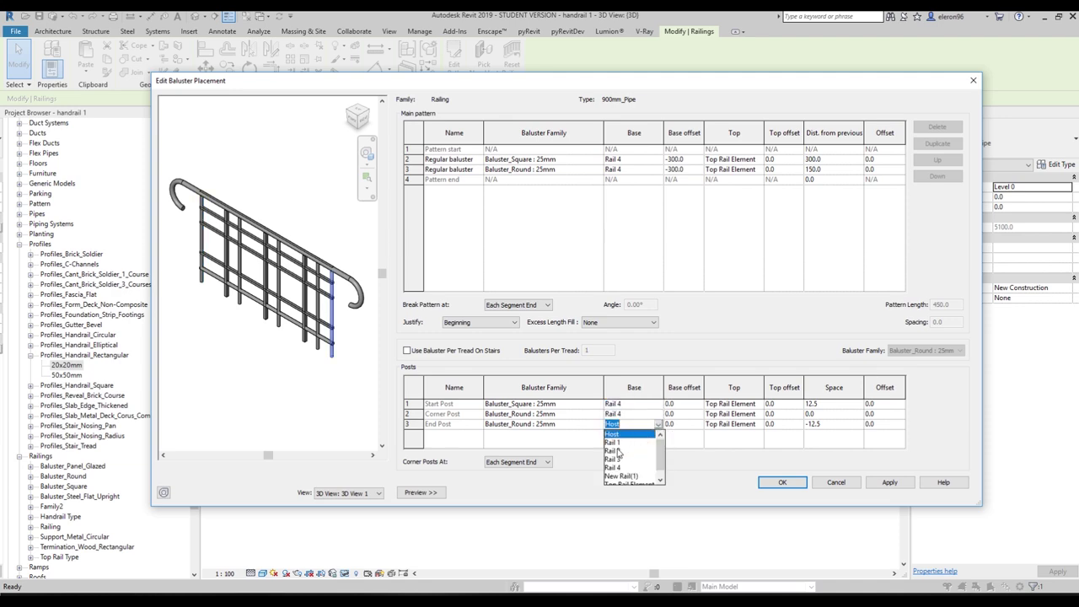
{"action": "left_click", "coordinate": [614, 467]}
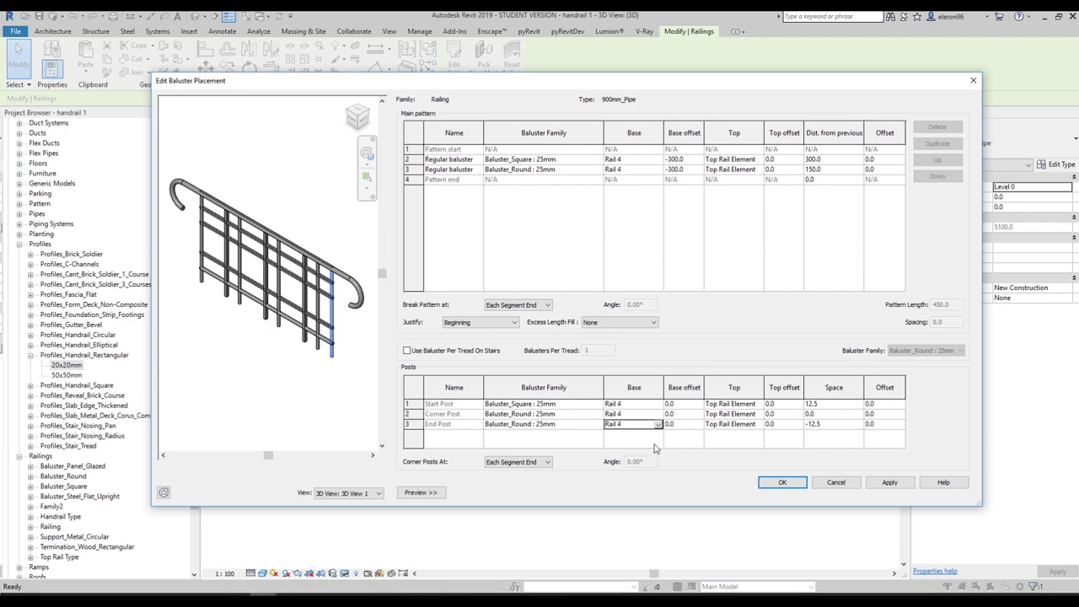
Step: Set the base offset of the start, corner and end posts to -300
{"action": "left_click", "coordinate": [693, 403]}
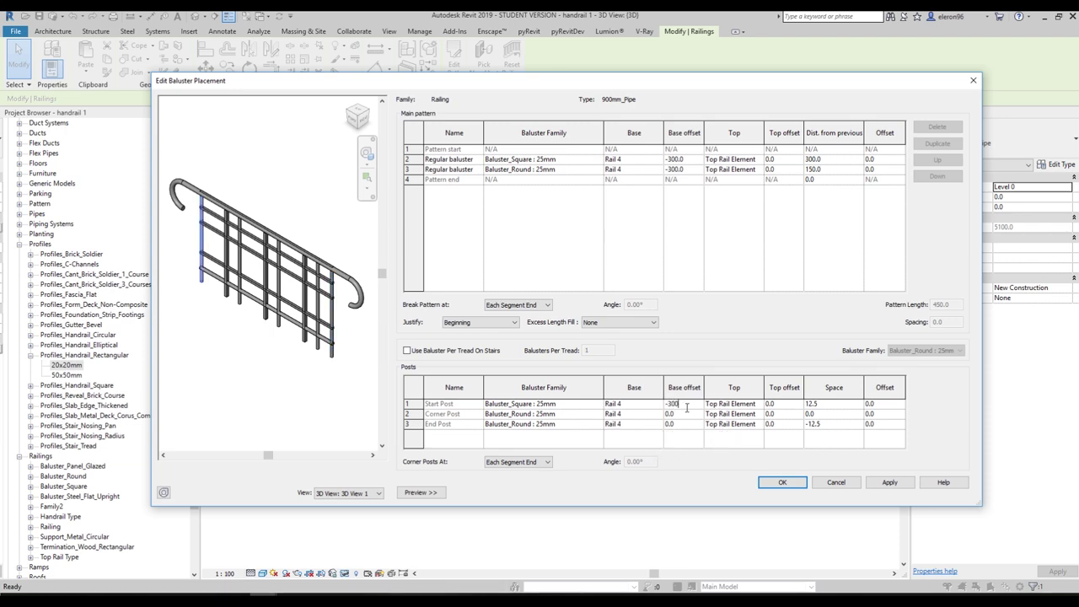
{"action": "left_click", "coordinate": [668, 413]}
{"action": "left_click", "coordinate": [682, 426]}
{"action": "type", "text": "-300"}
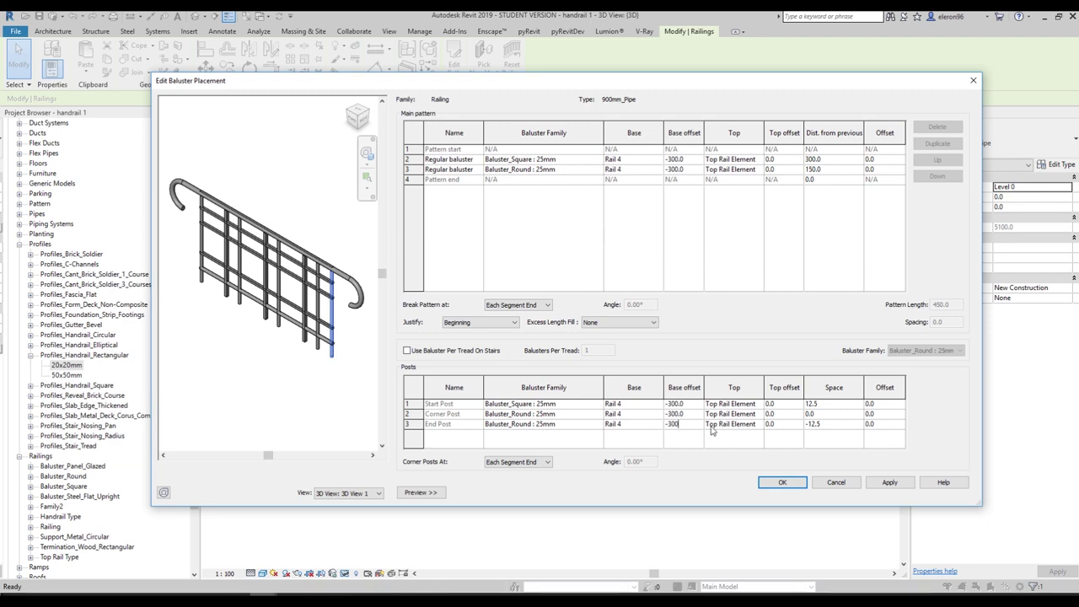
{"action": "left_click", "coordinate": [788, 406]}
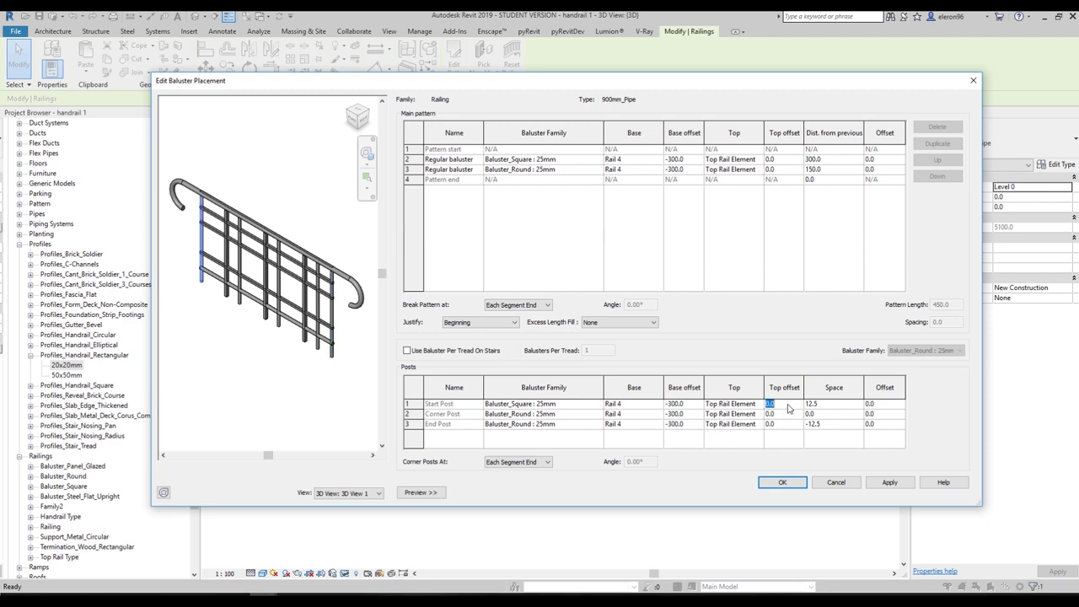
Step: Set the space to -20 for the start post and 20 for the end post, apply the type changes and deselect the railing
{"action": "left_click", "coordinate": [838, 407]}
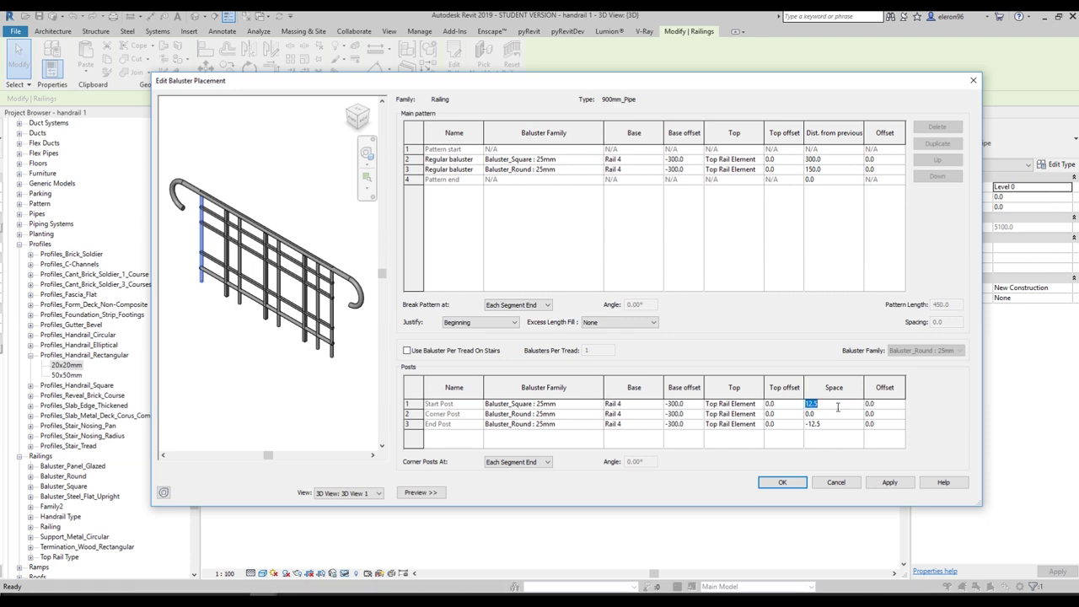
{"action": "type", "text": "-20"}
{"action": "left_click", "coordinate": [831, 425]}
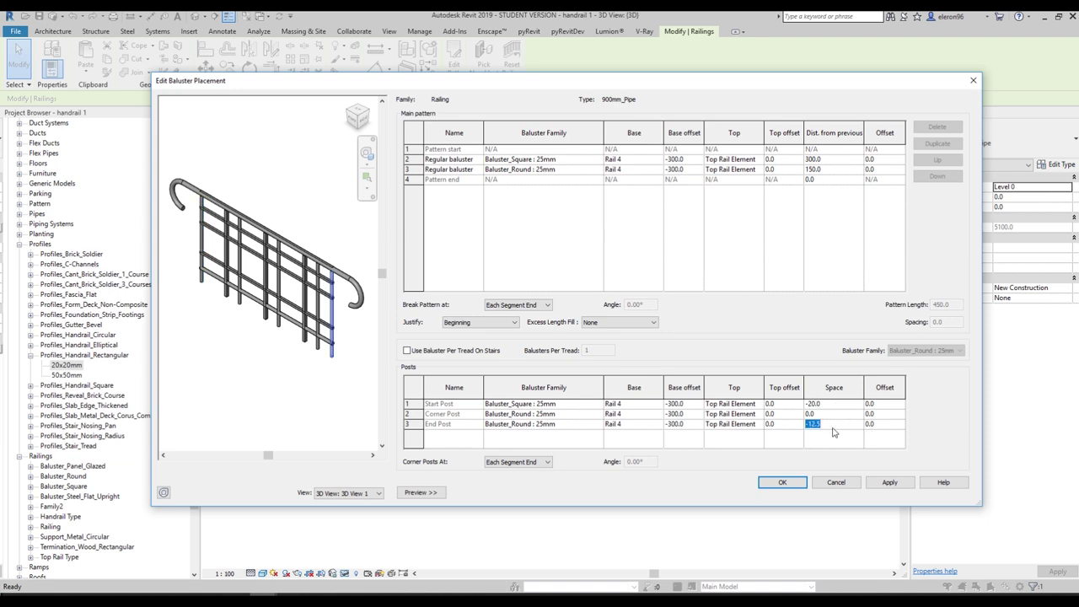
{"action": "type", "text": "20"}
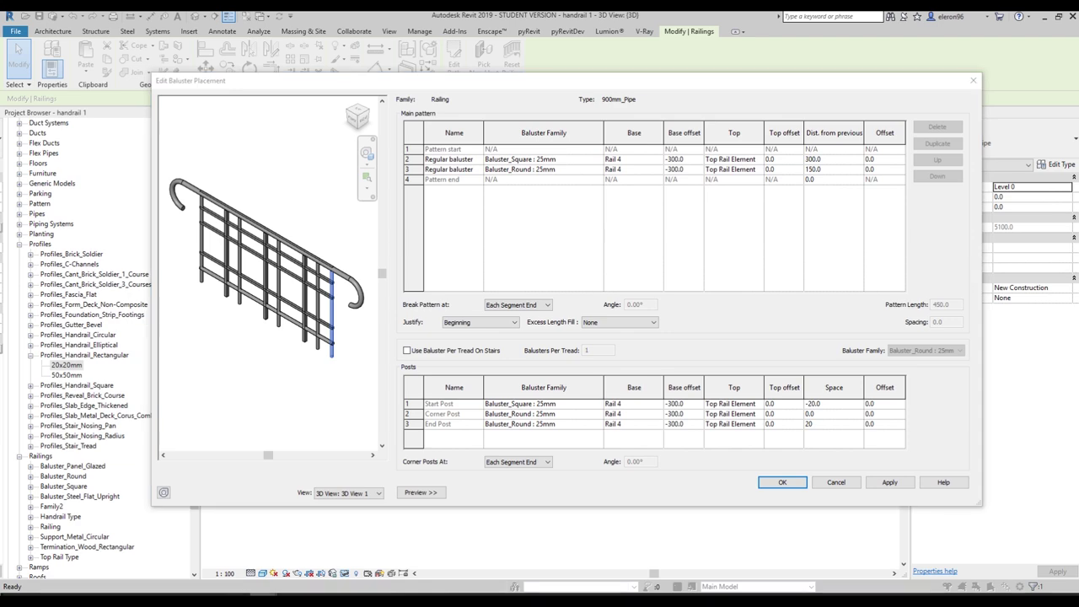
{"action": "left_click", "coordinate": [782, 482]}
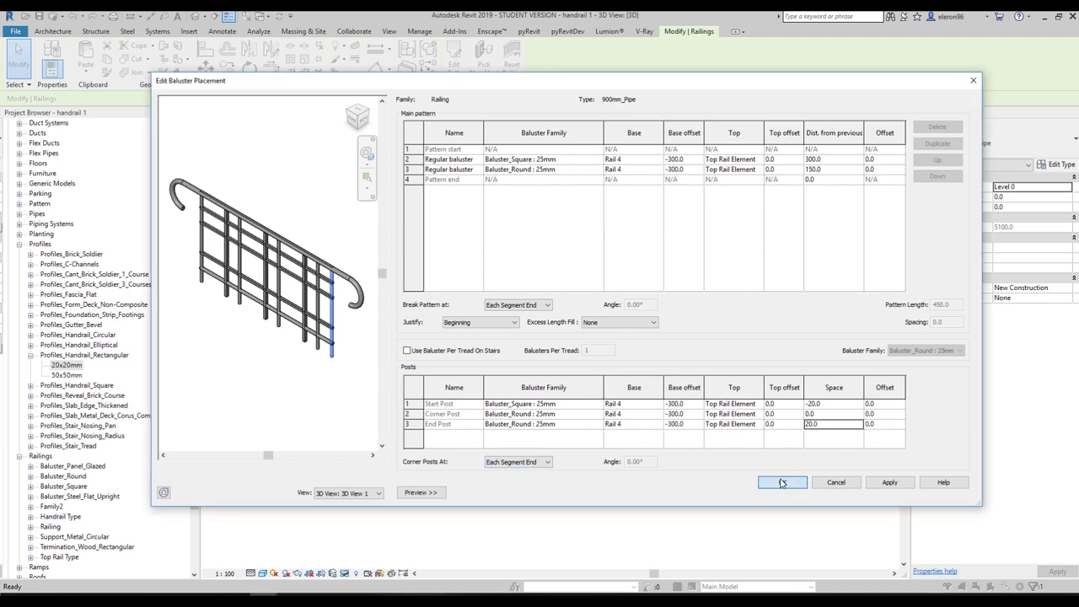
{"action": "left_click", "coordinate": [831, 491]}
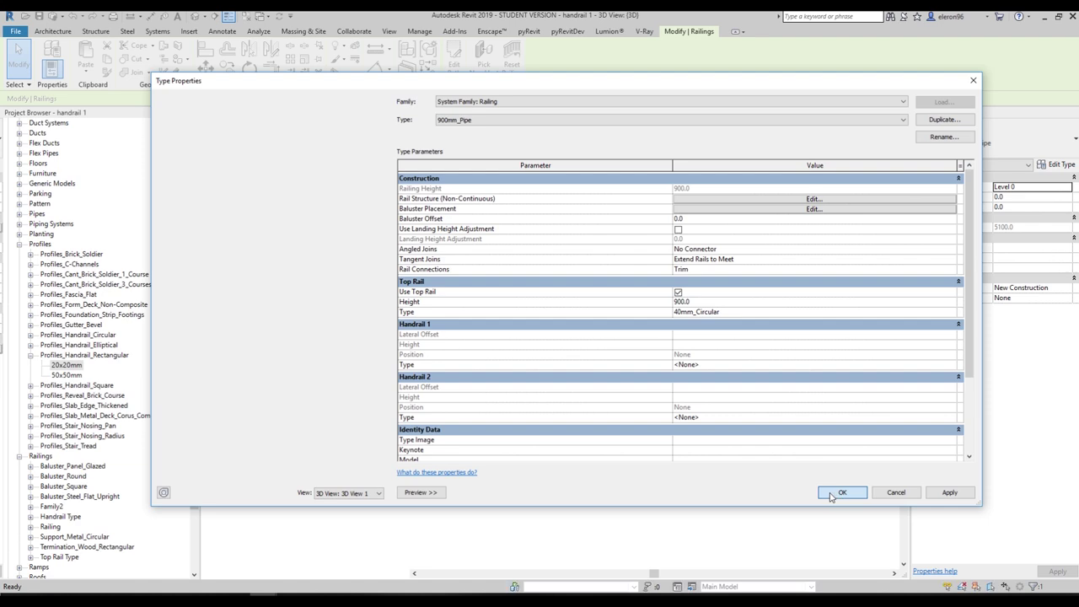
{"action": "left_click", "coordinate": [474, 431]}
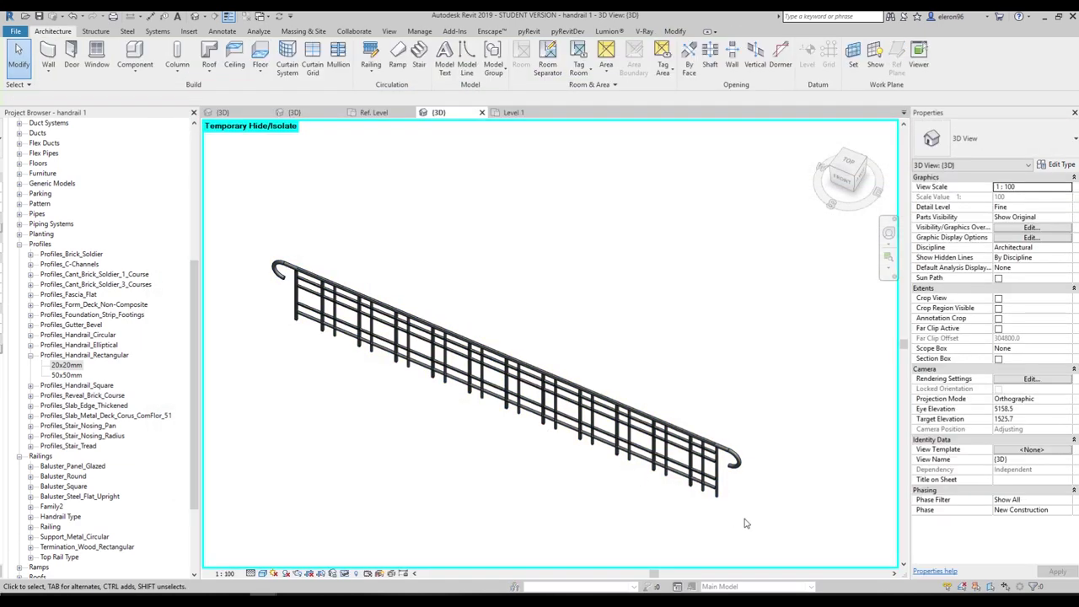
Step: Reopen the railing's type properties with a larger window and enable Use Landing Height Adjustment
{"action": "middle_click_drag", "start_coordinate": [712, 505], "coordinate": [590, 438], "text": "shift"}
{"action": "scroll", "coordinate": [689, 462], "scroll_direction": "up", "scroll_amount": 3}
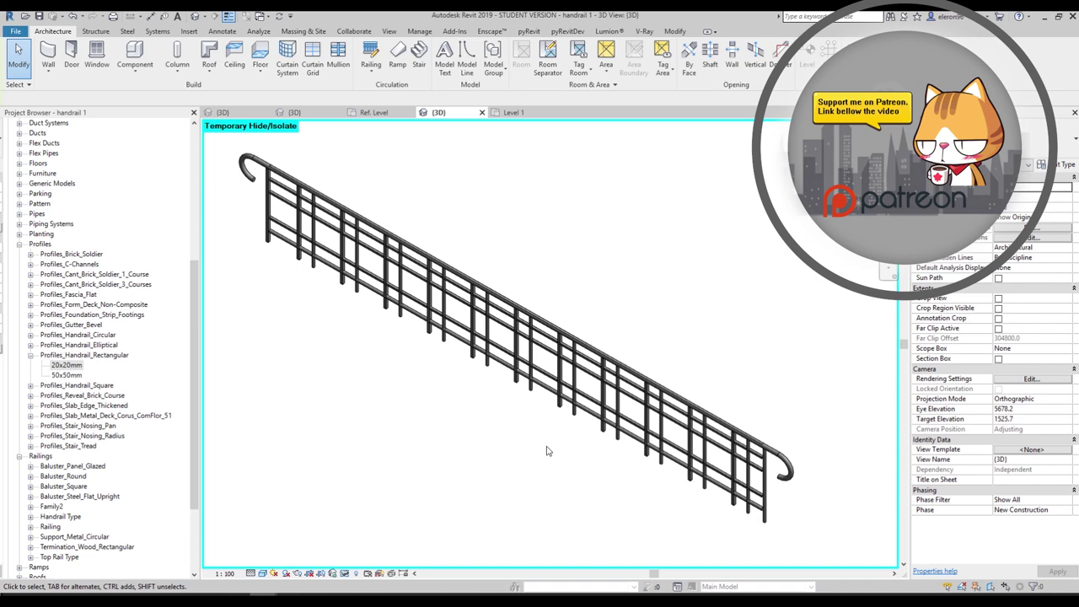
{"action": "left_click", "coordinate": [519, 321]}
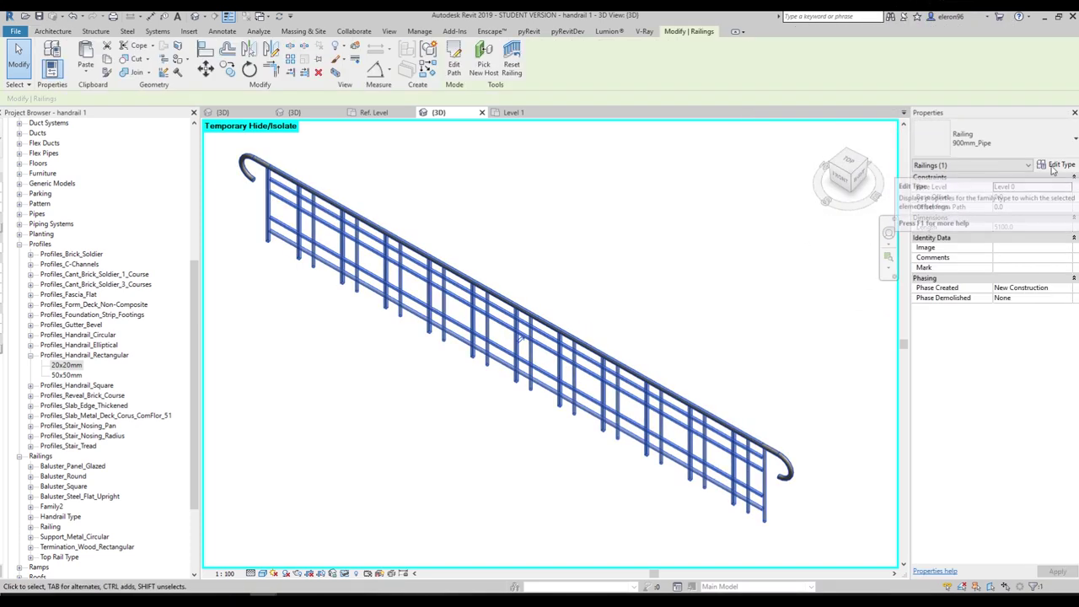
{"action": "left_click", "coordinate": [1054, 166]}
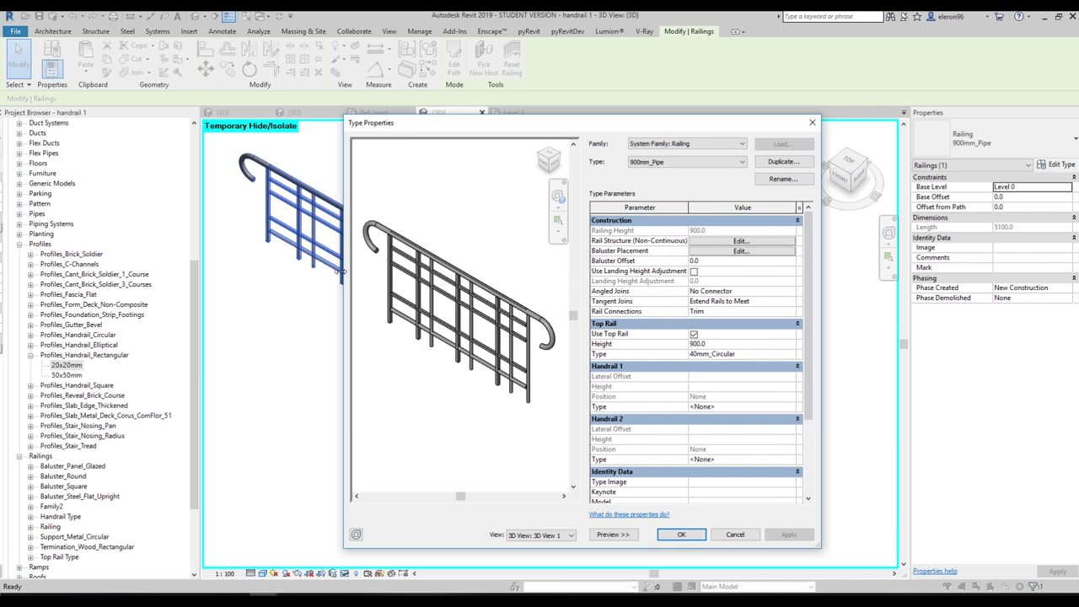
{"action": "left_click_drag", "start_coordinate": [342, 271], "coordinate": [76, 271]}
{"action": "left_click_drag", "start_coordinate": [532, 123], "coordinate": [638, 104]}
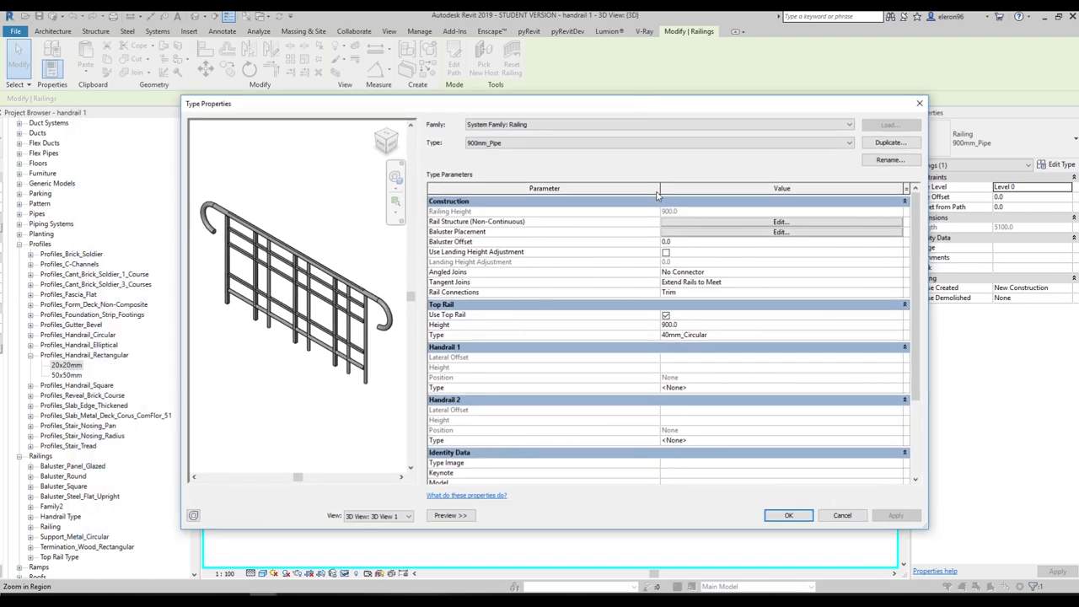
{"action": "left_click", "coordinate": [666, 252]}
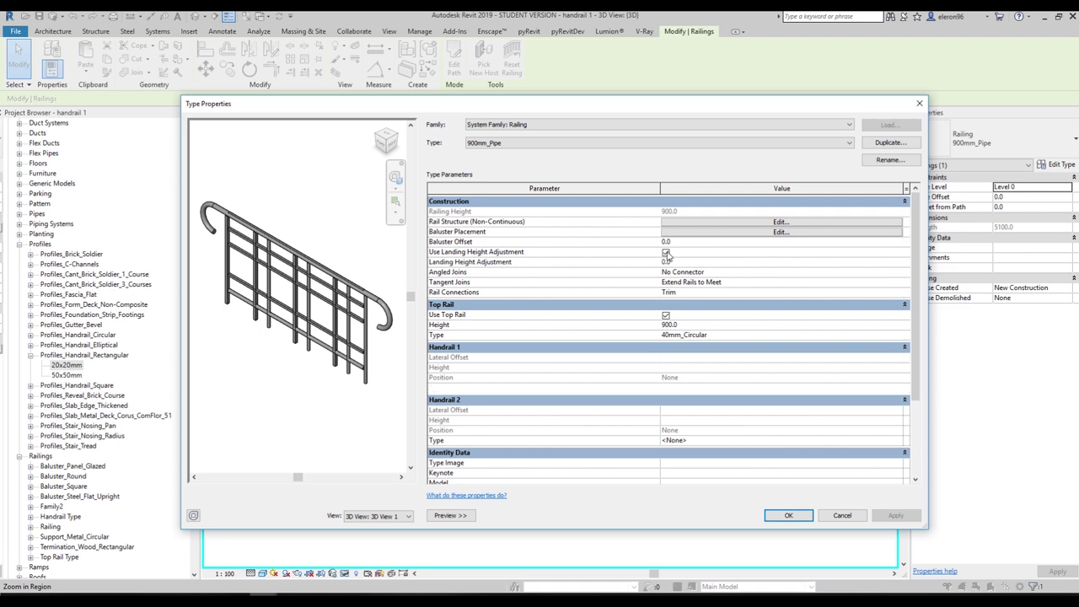
Step: Set the railing's angled joins to Add Vertical/Horizontal Segments and its rail connections to Weld, and apply the changes
{"action": "left_click", "coordinate": [899, 274]}
{"action": "left_click", "coordinate": [708, 282]}
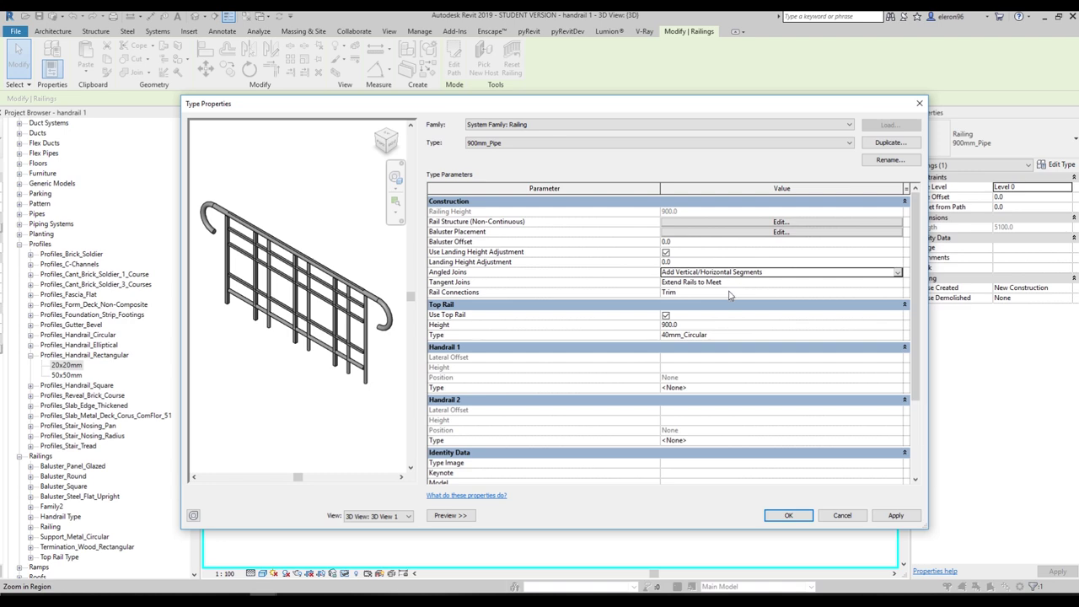
{"action": "left_click", "coordinate": [899, 293]}
{"action": "left_click", "coordinate": [674, 312]}
{"action": "left_click", "coordinate": [895, 515]}
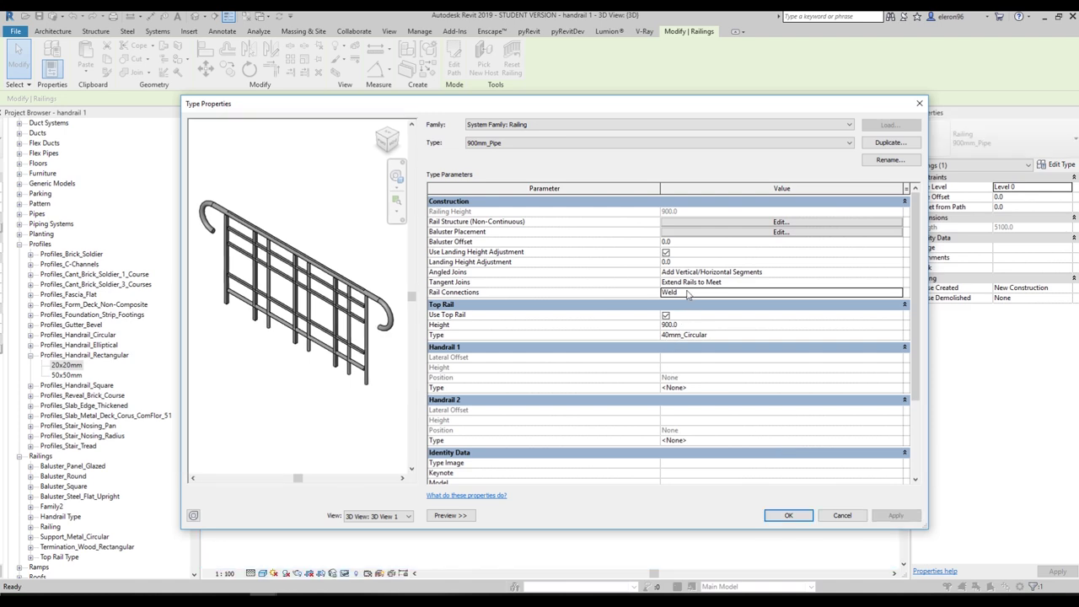
Step: Set the top rail height to 1200 and apply the change
{"action": "left_click", "coordinate": [696, 325]}
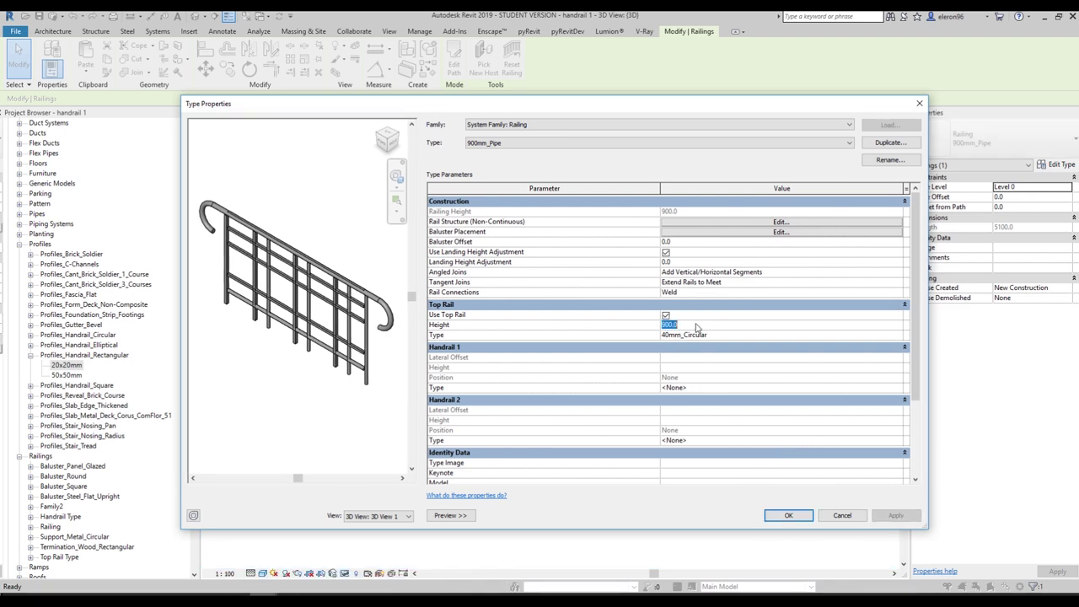
{"action": "type", "text": "1200"}
{"action": "left_click", "coordinate": [894, 515]}
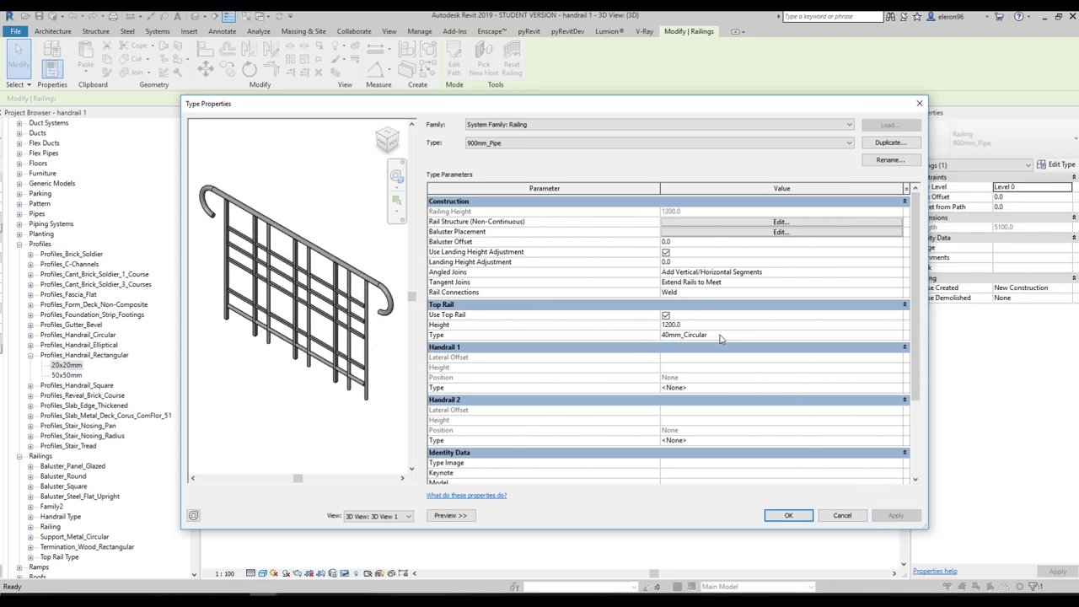
Step: Duplicate the top rail type 40mm_Circular under the name D=40mm
{"action": "left_click", "coordinate": [900, 338]}
{"action": "left_click", "coordinate": [900, 337]}
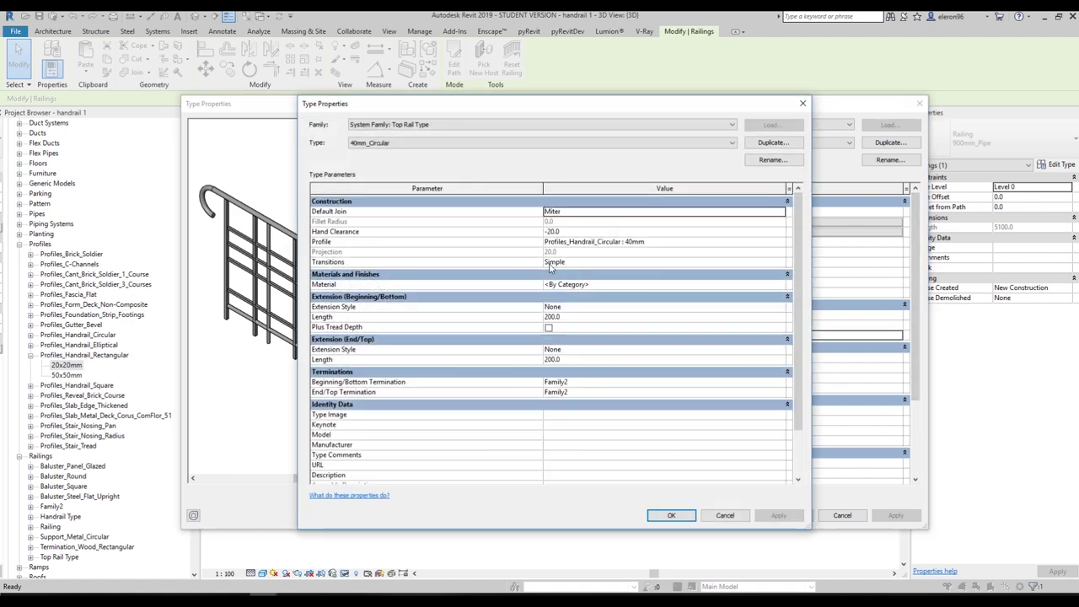
{"action": "left_click_drag", "start_coordinate": [388, 109], "coordinate": [430, 68]}
{"action": "left_click", "coordinate": [814, 118]}
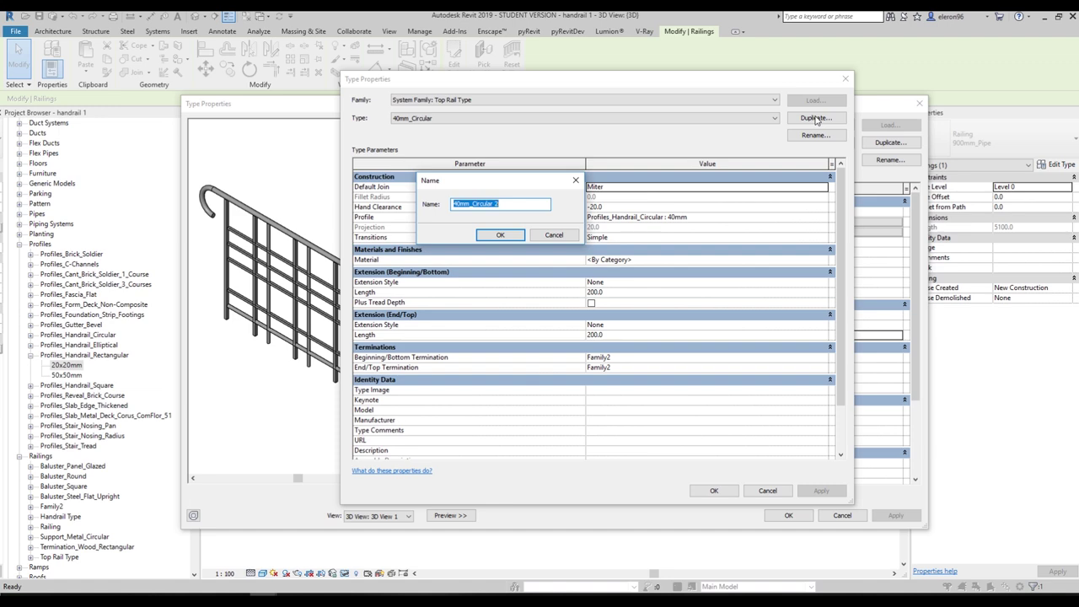
{"action": "type", "text": "D=40mm"}
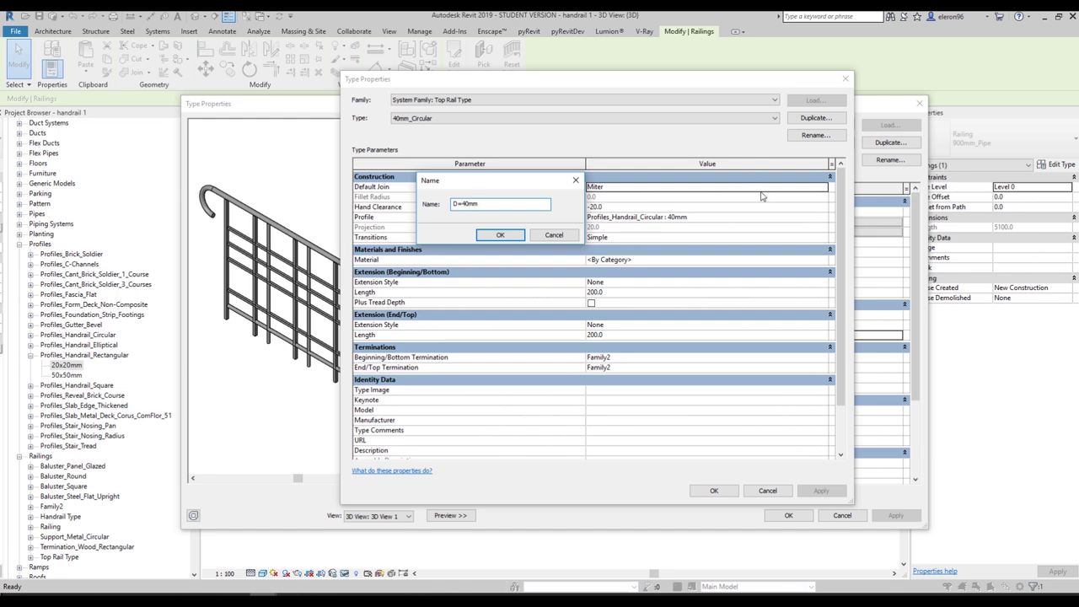
{"action": "left_click", "coordinate": [494, 235]}
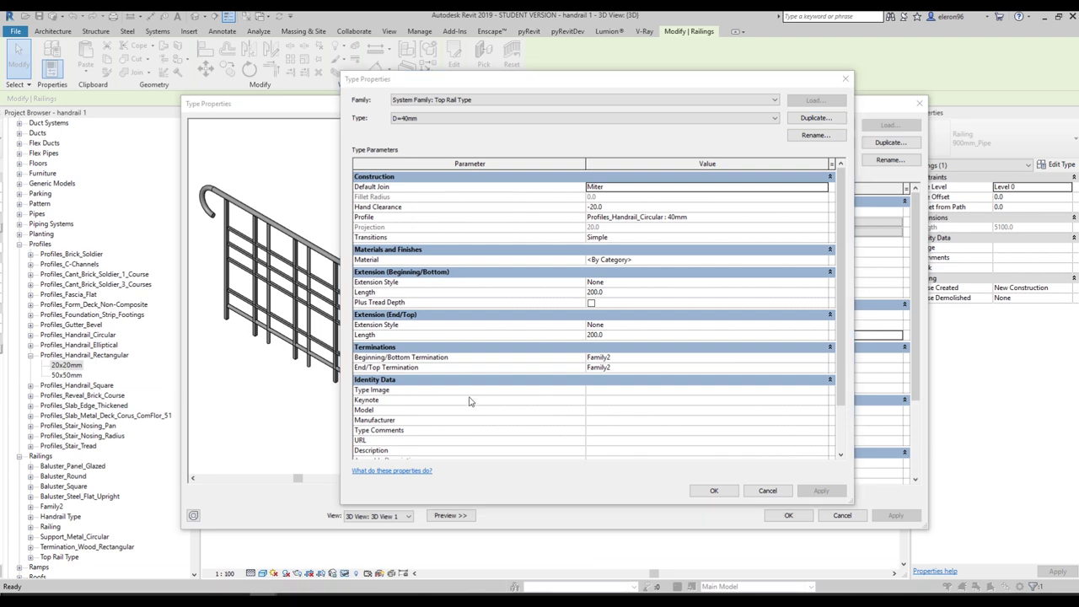
Step: Set the D=40mm top rail's default join to Fillet with a fillet radius of 50 and a hand clearance of 60
{"action": "left_click", "coordinate": [821, 188]}
{"action": "left_click", "coordinate": [822, 188]}
{"action": "left_click", "coordinate": [599, 198]}
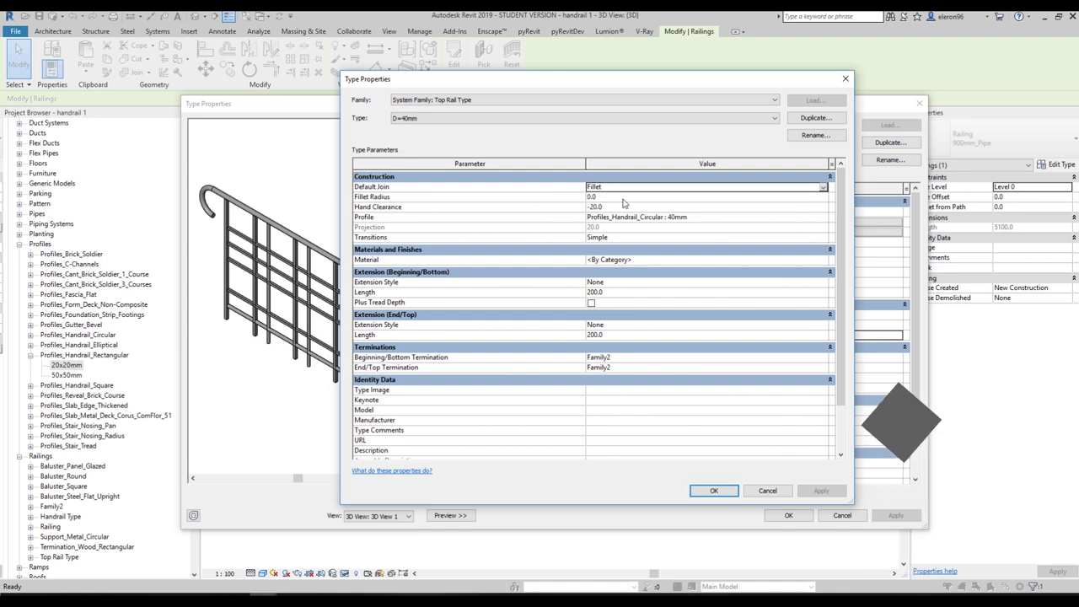
{"action": "left_click", "coordinate": [623, 198]}
{"action": "type", "text": "50"}
{"action": "left_click", "coordinate": [610, 206]}
{"action": "type", "text": "60"}
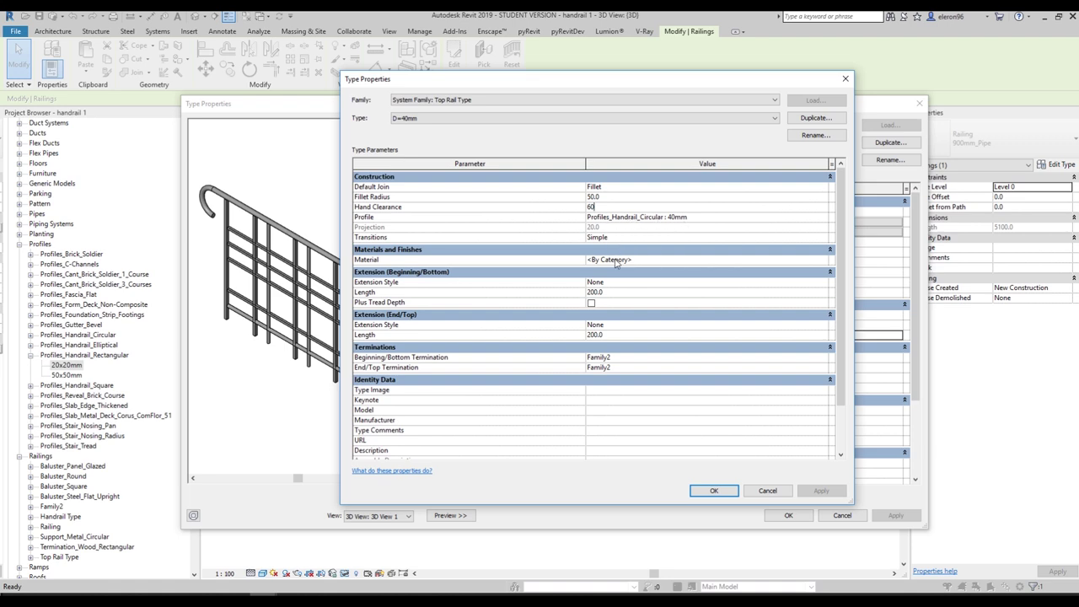
Step: Set the top rail's beginning and end extension lengths to 300 each
{"action": "left_click", "coordinate": [618, 293]}
{"action": "type", "text": "300"}
{"action": "left_click", "coordinate": [613, 334]}
{"action": "type", "text": "30"}
Step: Set both the beginning and end terminations of the top rail to None and confirm the top rail type
{"action": "left_click", "coordinate": [823, 357]}
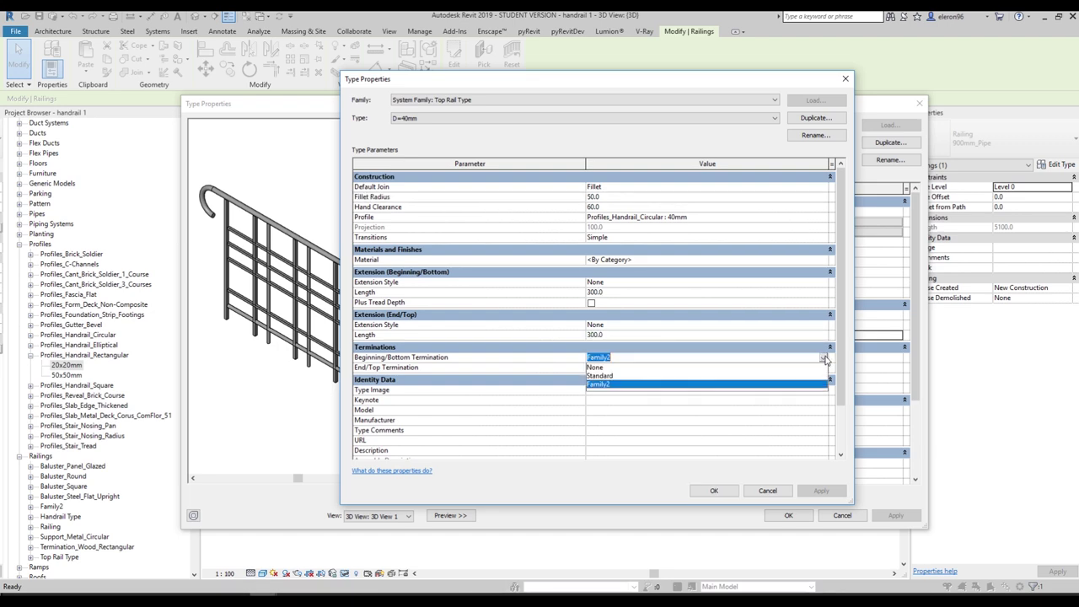
{"action": "left_click", "coordinate": [606, 369]}
{"action": "left_click", "coordinate": [824, 368]}
{"action": "left_click", "coordinate": [632, 377]}
{"action": "left_click", "coordinate": [713, 490]}
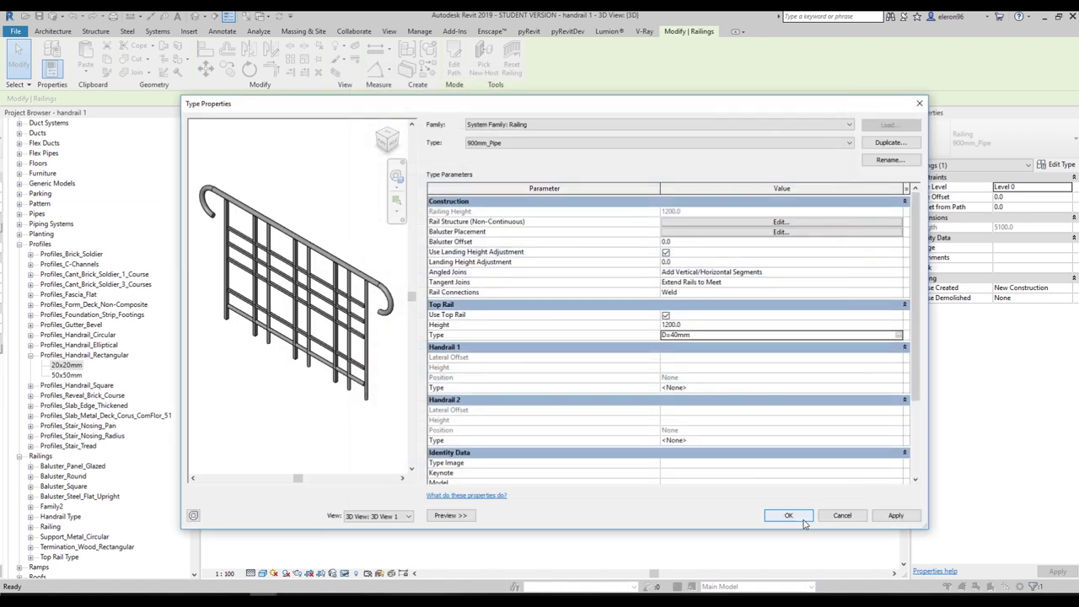
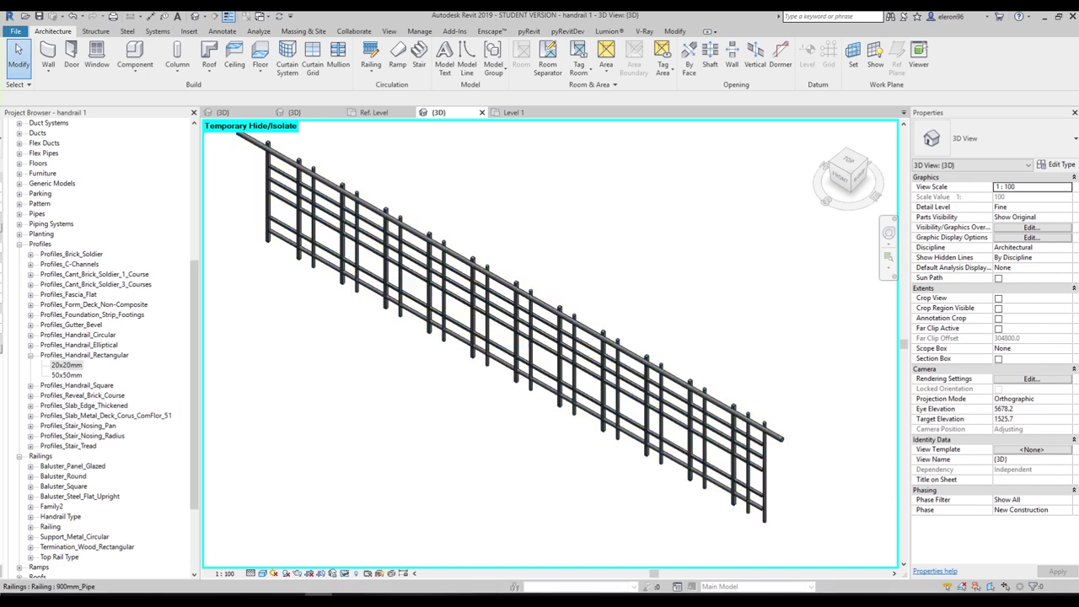
Step: Look over the updated railing in 3D, then select it and reopen its type properties
{"action": "scroll", "coordinate": [428, 390], "scroll_direction": "down", "scroll_amount": 3}
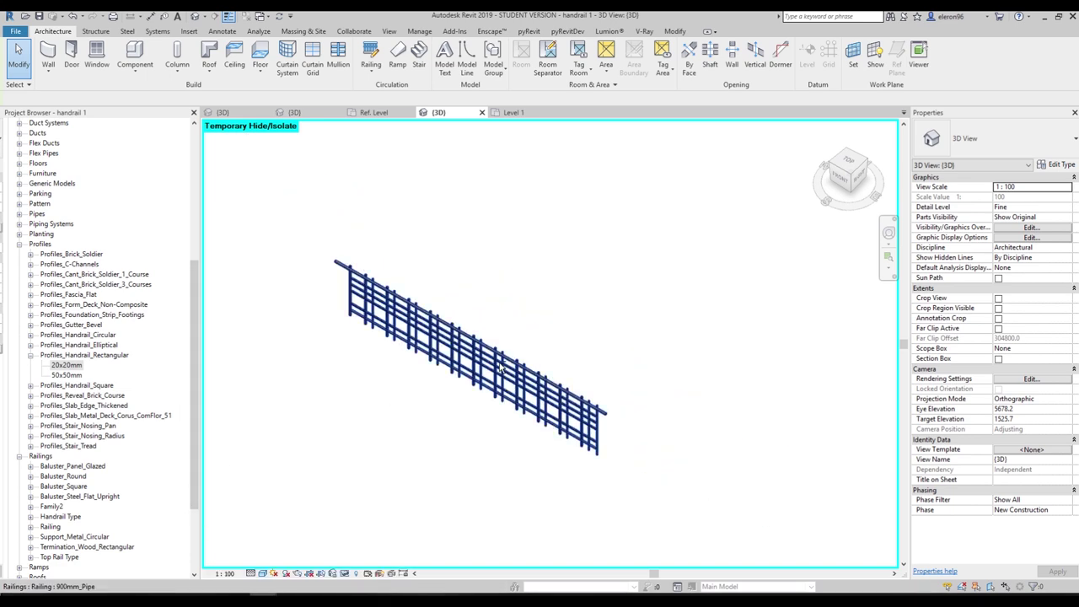
{"action": "middle_click_drag", "start_coordinate": [561, 362], "coordinate": [554, 292], "text": "shift"}
{"action": "scroll", "coordinate": [328, 222], "scroll_direction": "up", "scroll_amount": 2}
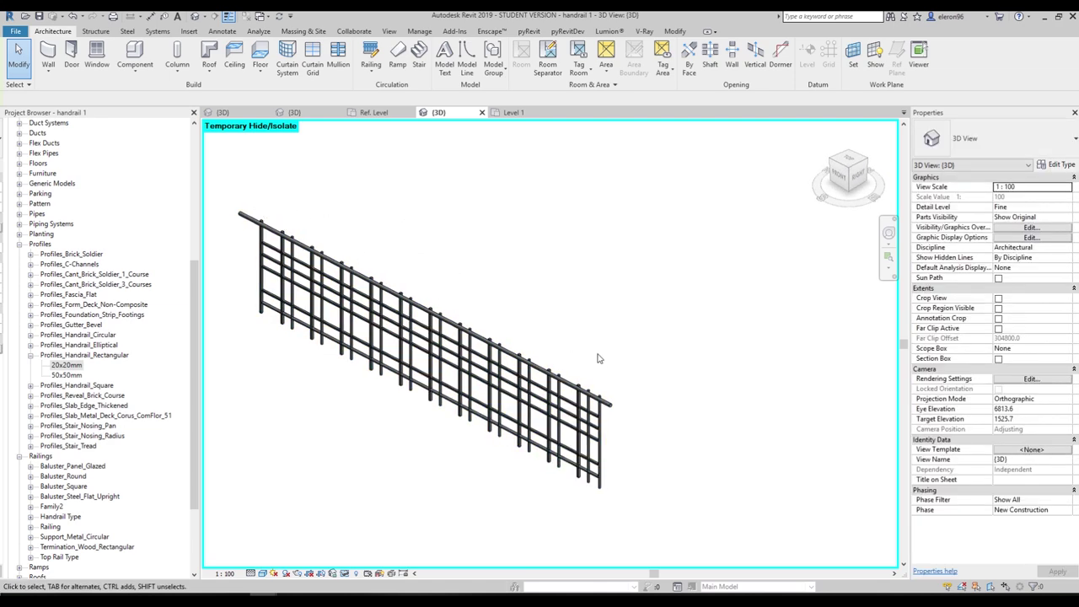
{"action": "mouse_move", "coordinate": [621, 385]}
{"action": "middle_mouse_down", "text": "shift"}
{"action": "mouse_move", "coordinate": [614, 303]}
{"action": "mouse_move", "coordinate": [537, 275]}
{"action": "mouse_move", "coordinate": [454, 298]}
{"action": "mouse_move", "coordinate": [526, 381]}
{"action": "mouse_move", "coordinate": [622, 400]}
{"action": "middle_mouse_up", "text": "shift"}
{"action": "left_click", "coordinate": [526, 381]}
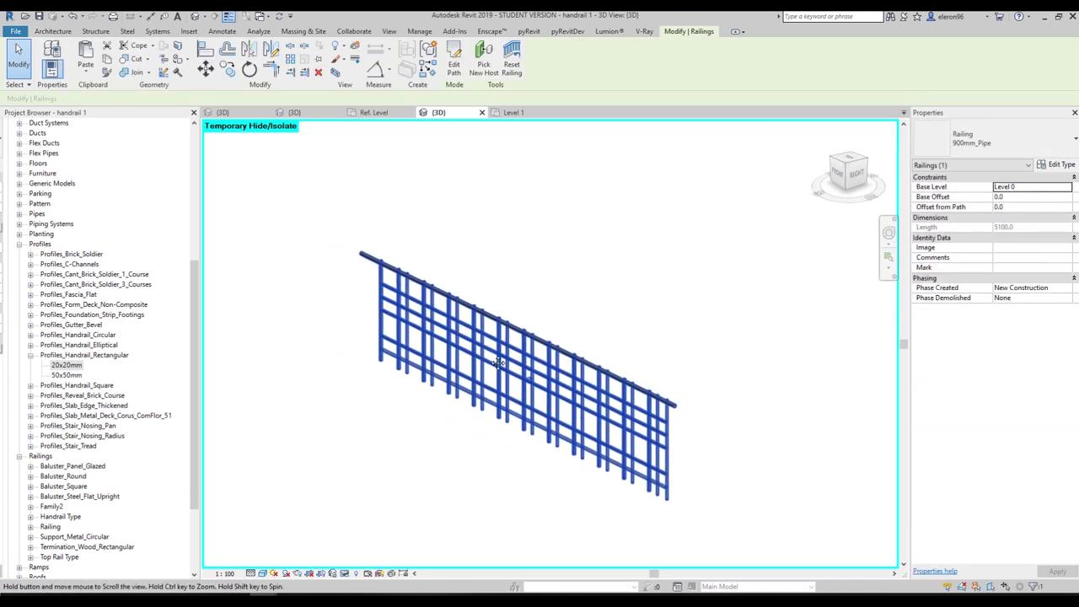
{"action": "middle_click_drag", "start_coordinate": [560, 377], "coordinate": [864, 257], "text": "shift"}
{"action": "left_click", "coordinate": [1055, 164]}
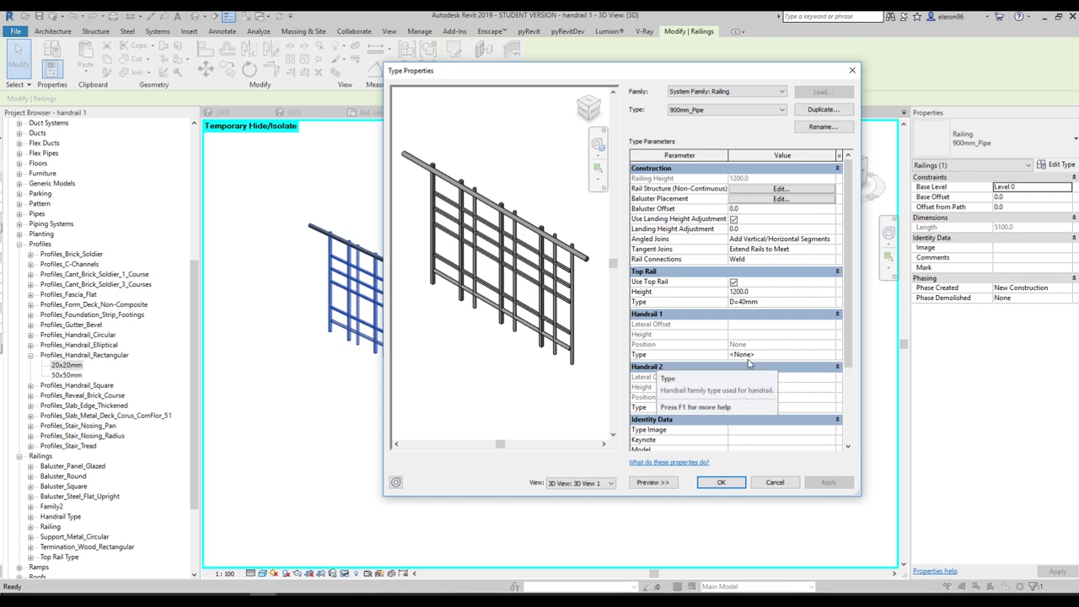
Step: Open the type settings for Handrail 1 and duplicate the Pipe-Wall_Mount type as H=900 d=40mm
{"action": "left_click", "coordinate": [833, 355]}
{"action": "left_click", "coordinate": [834, 355]}
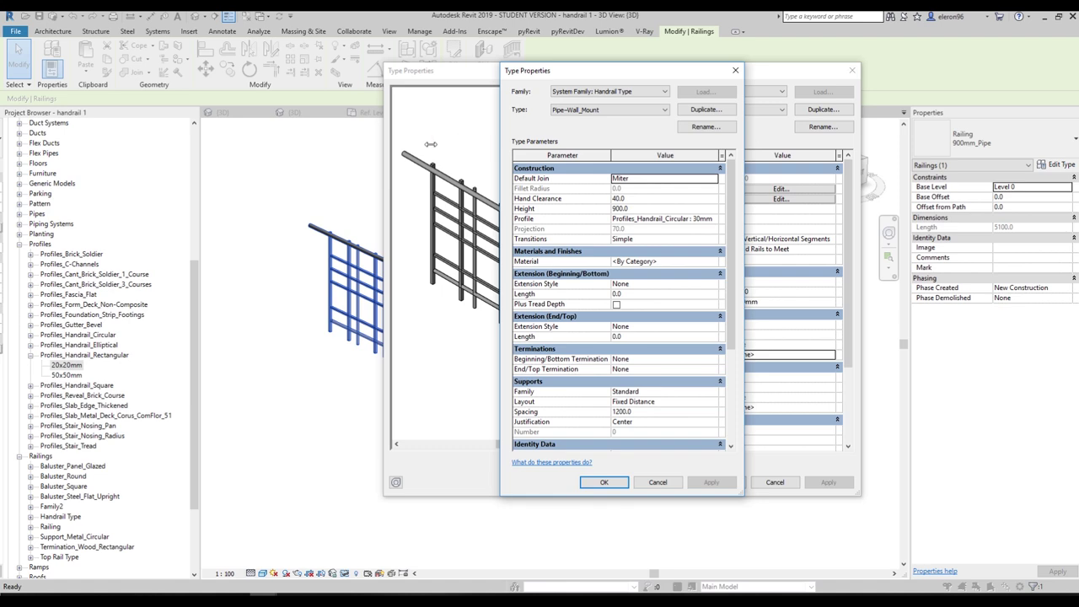
{"action": "left_click_drag", "start_coordinate": [430, 144], "coordinate": [249, 144]}
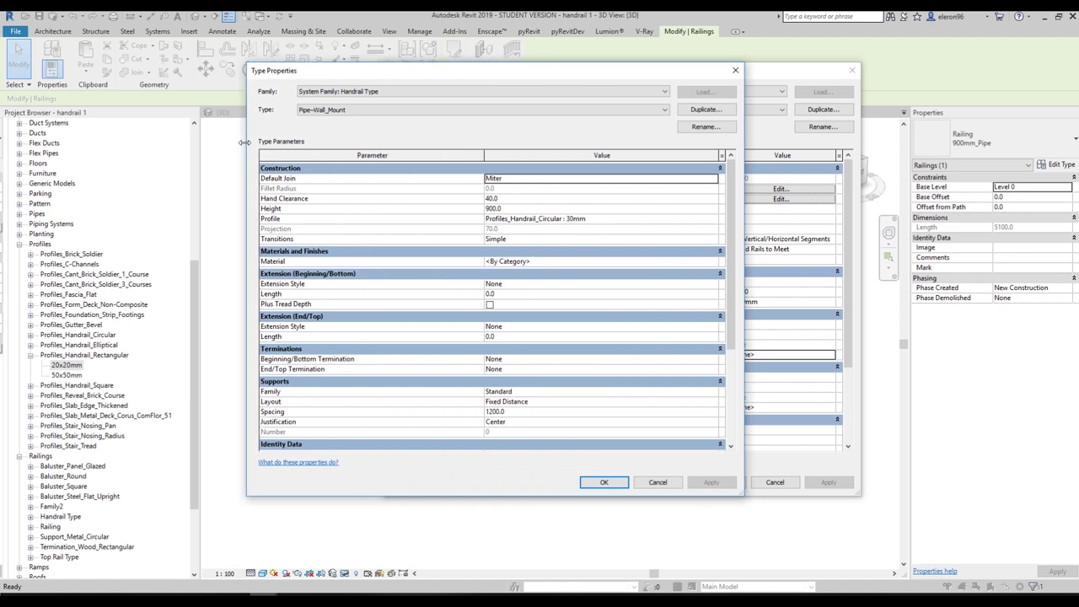
{"action": "left_click", "coordinate": [720, 110]}
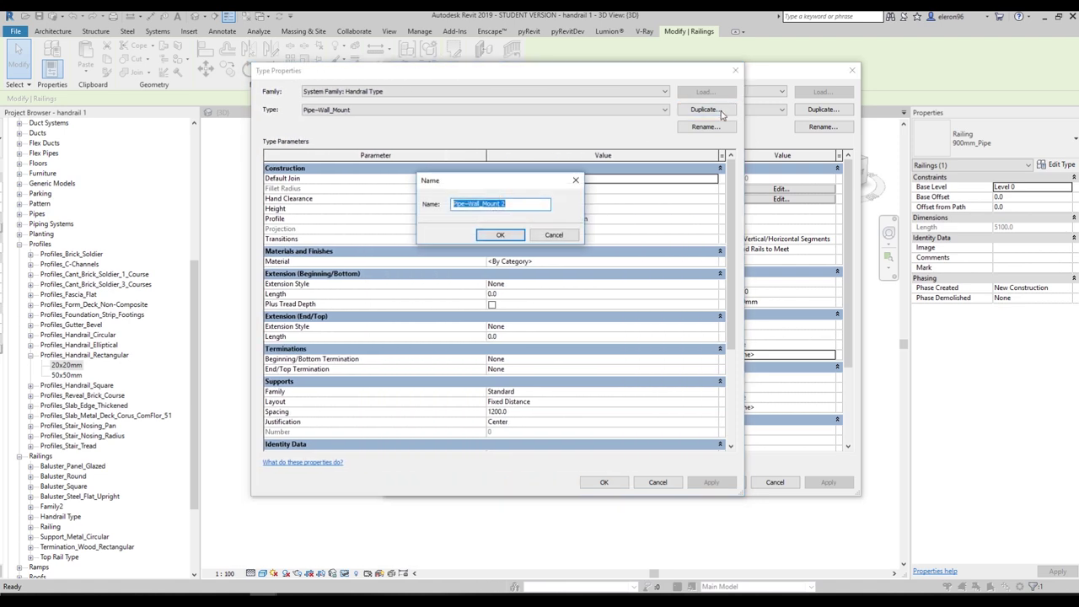
{"action": "type", "text": "H=900 d=40mm"}
{"action": "left_click", "coordinate": [500, 235]}
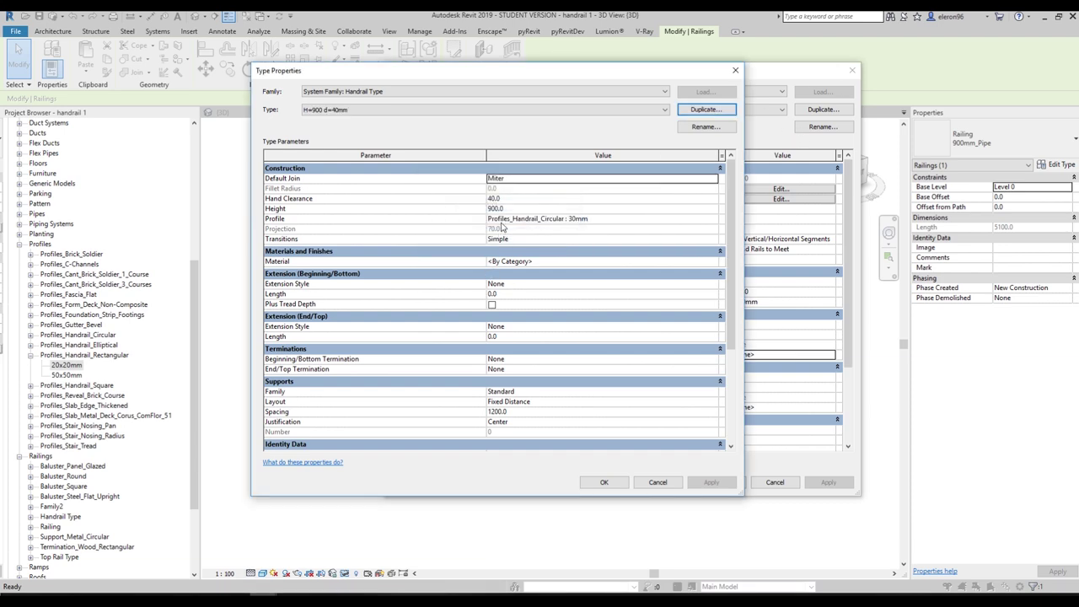
Step: Set the new handrail type's default join to Fillet, its fillet radius to 50 and its hand clearance to 60
{"action": "left_click", "coordinate": [703, 180]}
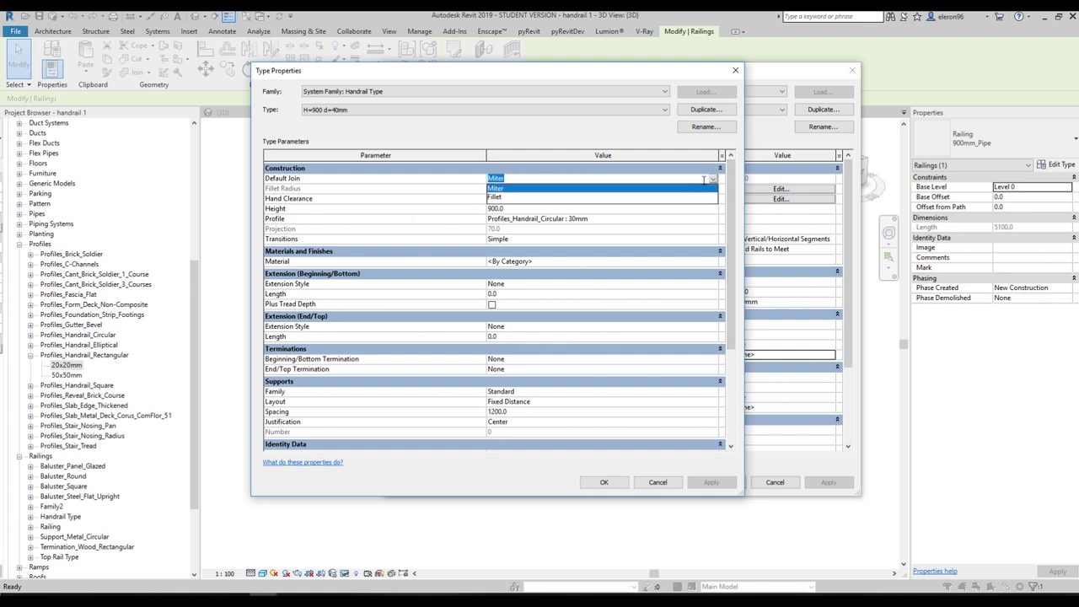
{"action": "left_click", "coordinate": [529, 197]}
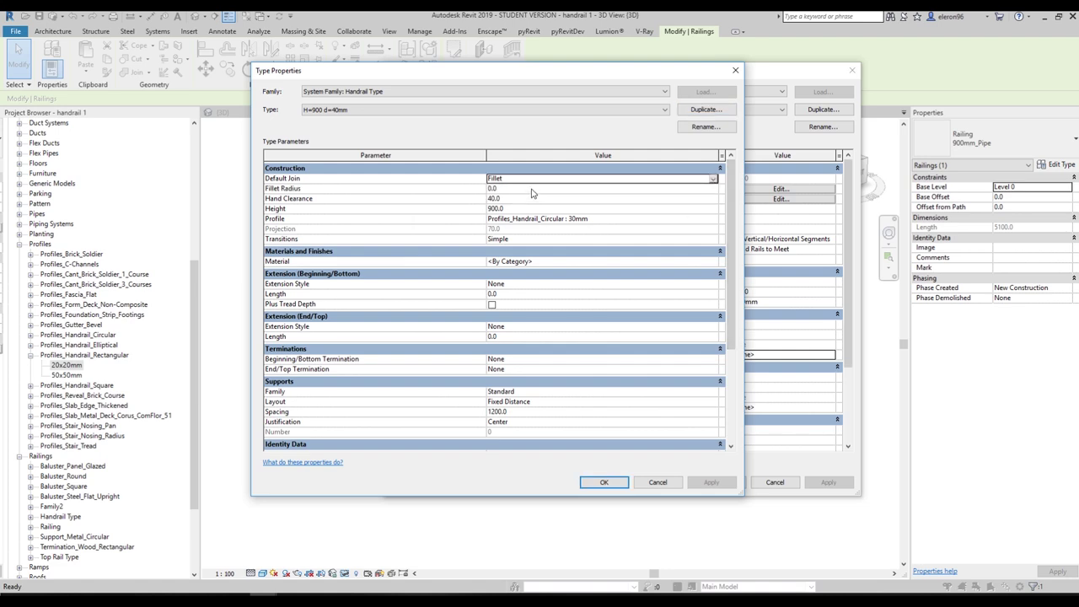
{"action": "left_click", "coordinate": [534, 188]}
{"action": "type", "text": "5"}
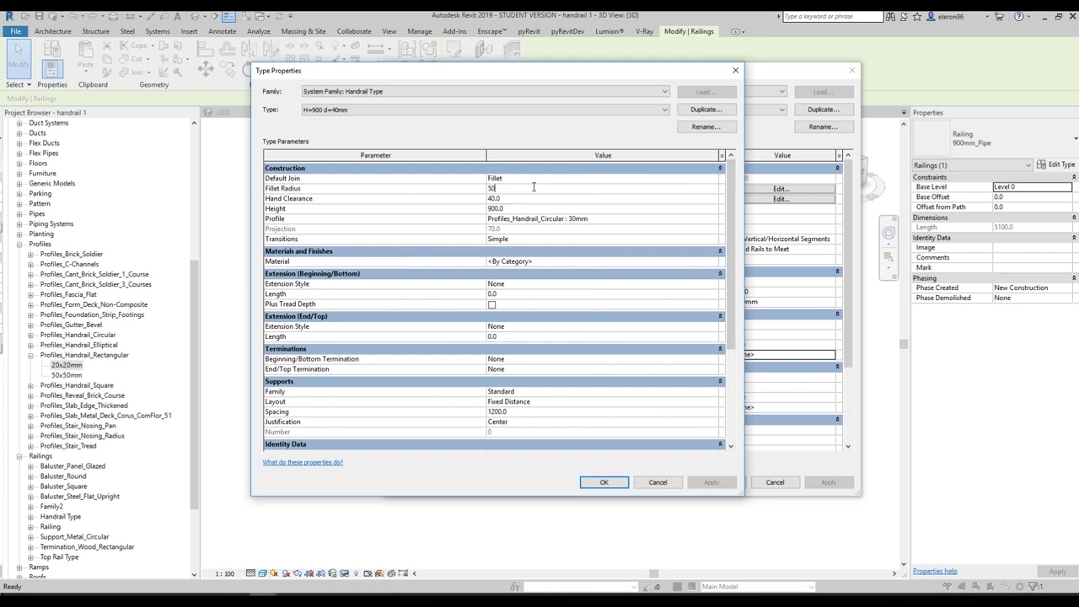
{"action": "type", "text": "0"}
{"action": "left_click", "coordinate": [528, 199]}
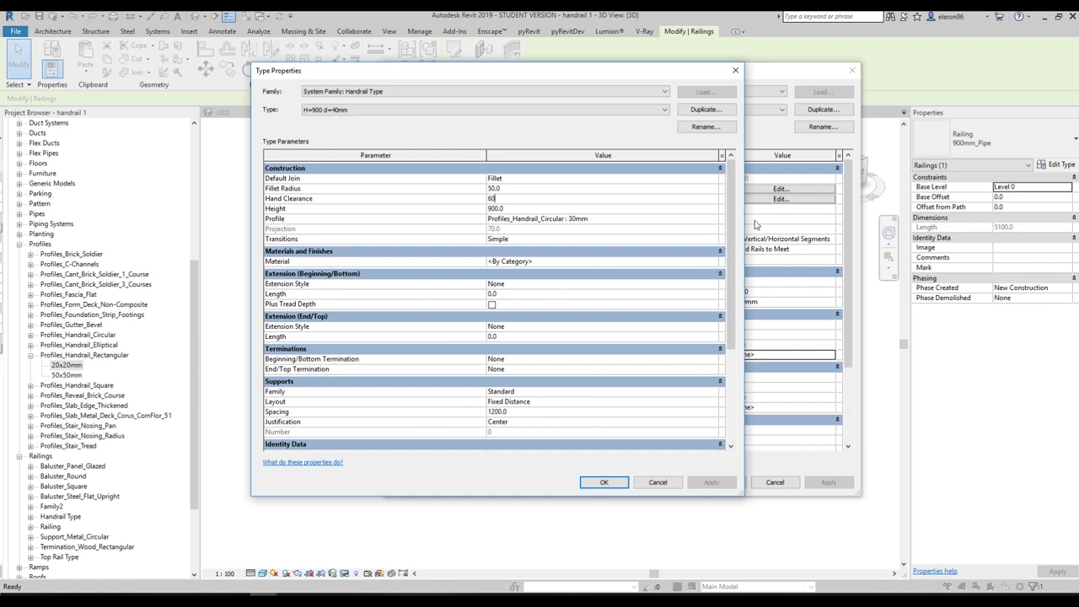
Step: Set the handrail's profile to Profiles_Handrail_Circular : 40mm and its transitions to None
{"action": "left_click", "coordinate": [714, 221]}
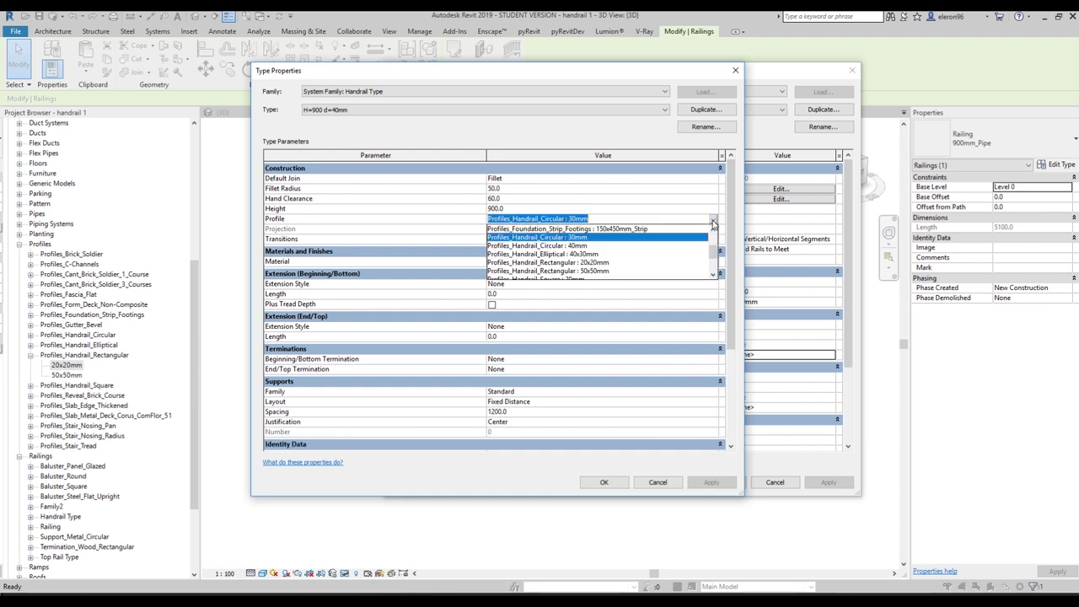
{"action": "left_click", "coordinate": [578, 246]}
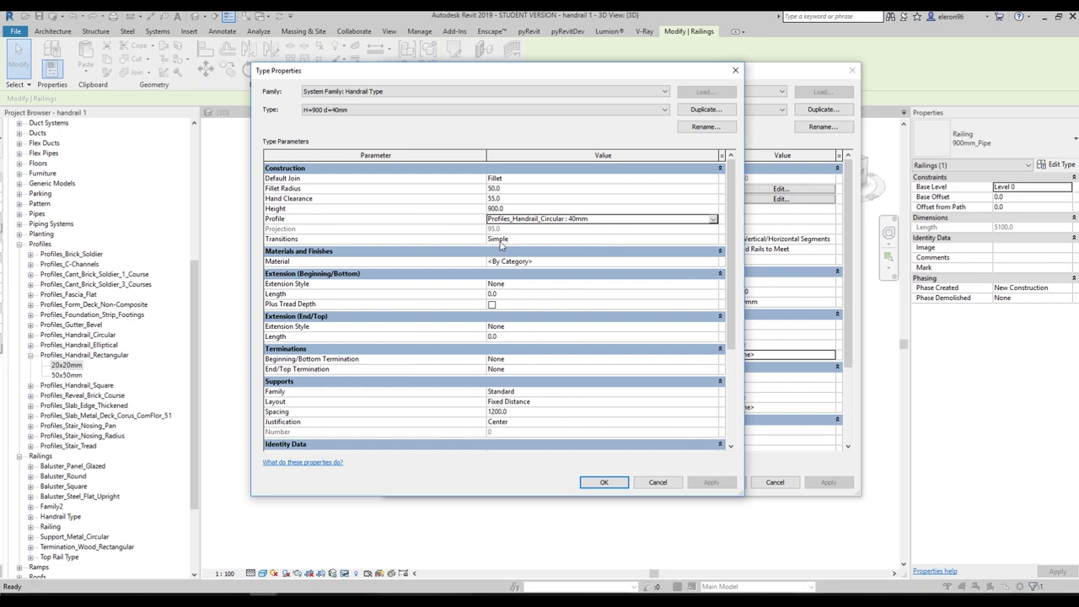
{"action": "left_click", "coordinate": [706, 240]}
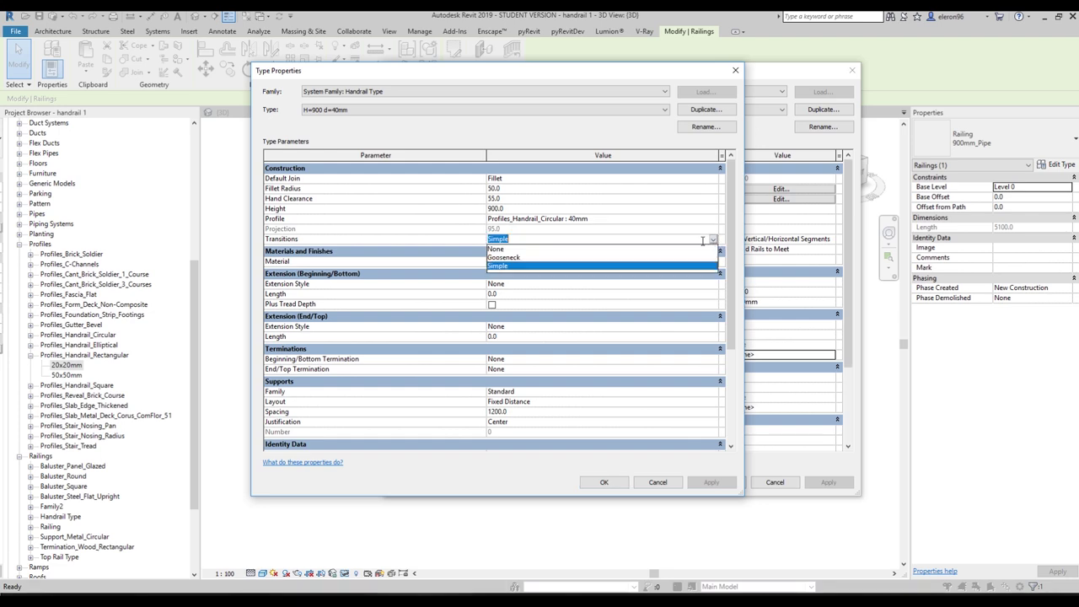
{"action": "left_click", "coordinate": [519, 249]}
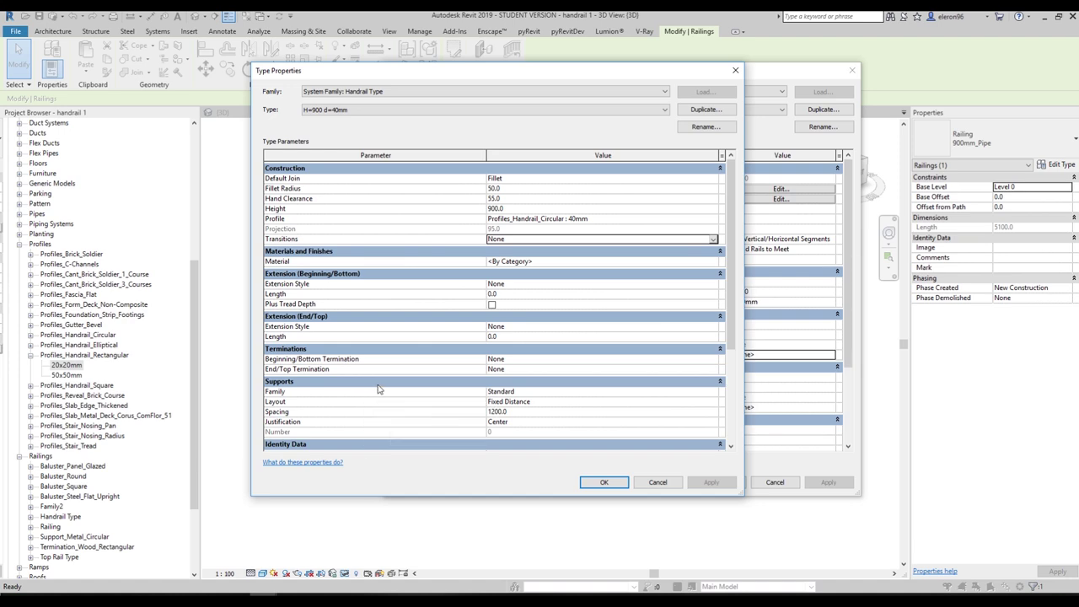
Step: Check the support family options for the handrail and keep Standard
{"action": "left_click", "coordinate": [712, 395]}
{"action": "left_click", "coordinate": [696, 408]}
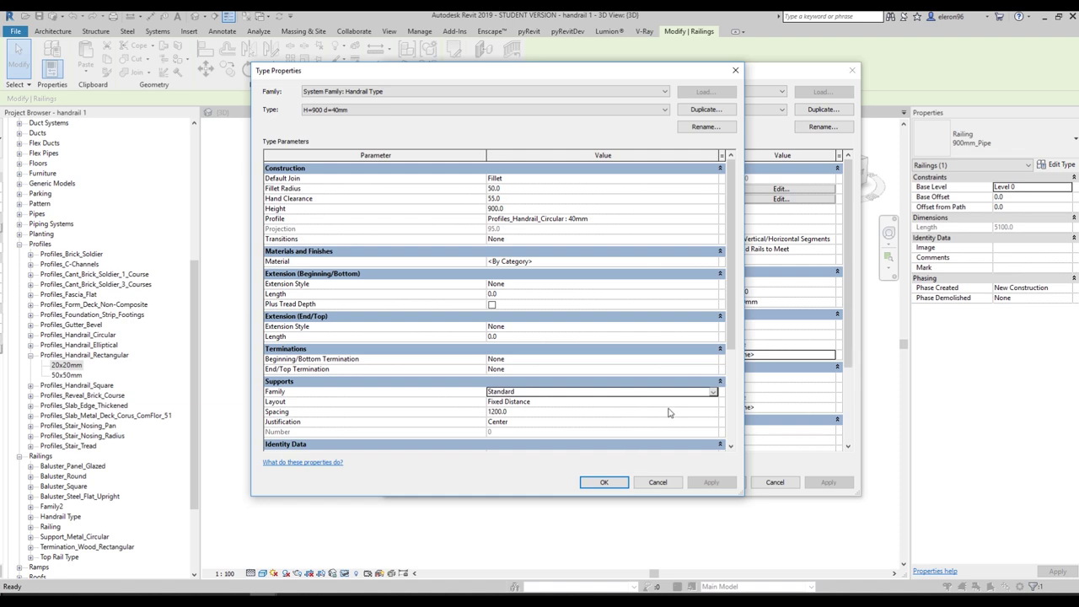
Step: Set the support spacing of the H=900 d=40mm handrail to 700 and accept the handrail and railing type settings
{"action": "left_click", "coordinate": [538, 420]}
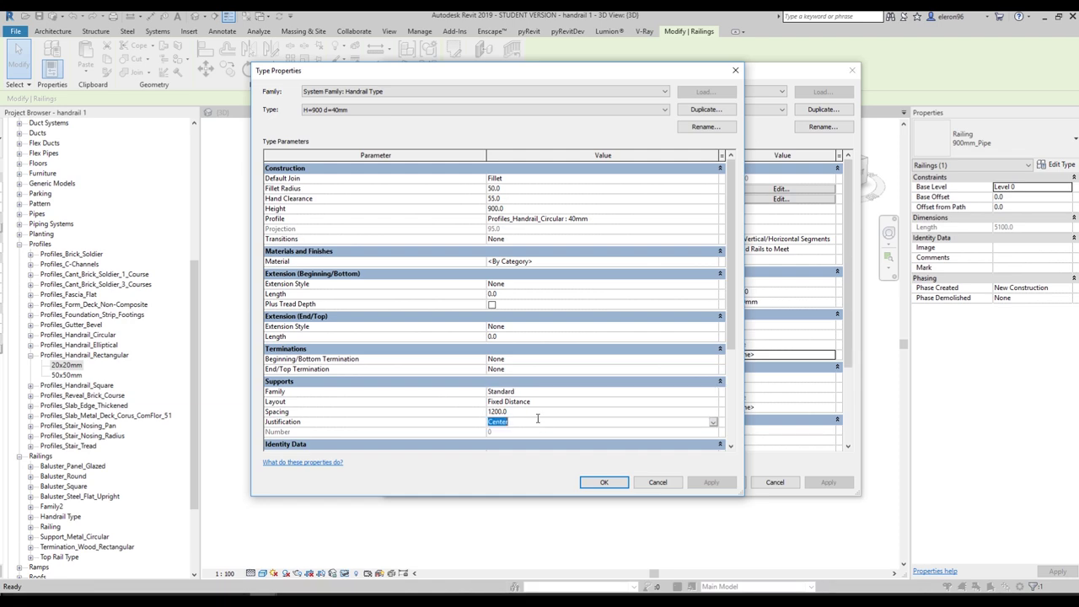
{"action": "left_click", "coordinate": [515, 413]}
{"action": "type", "text": "700"}
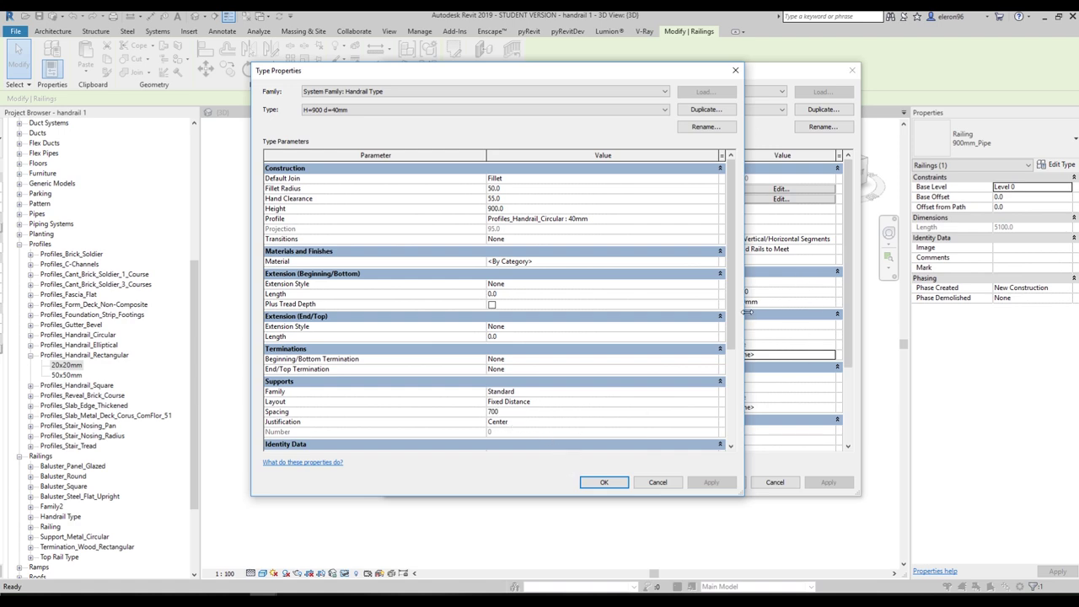
{"action": "scroll", "coordinate": [732, 320], "scroll_direction": "down", "scroll_amount": 5}
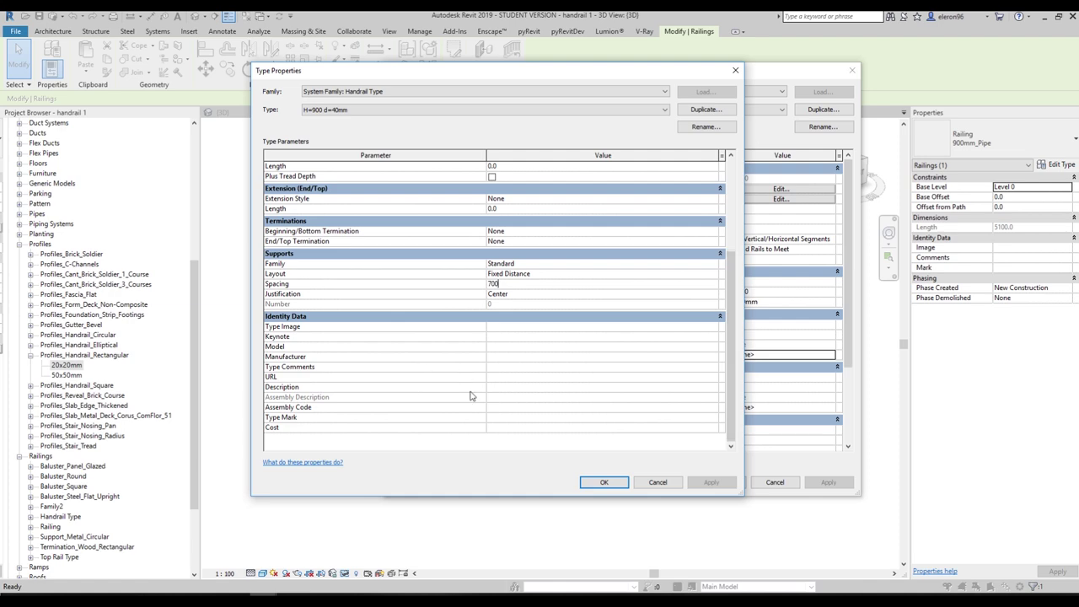
{"action": "left_click", "coordinate": [603, 482]}
{"action": "left_click", "coordinate": [703, 487]}
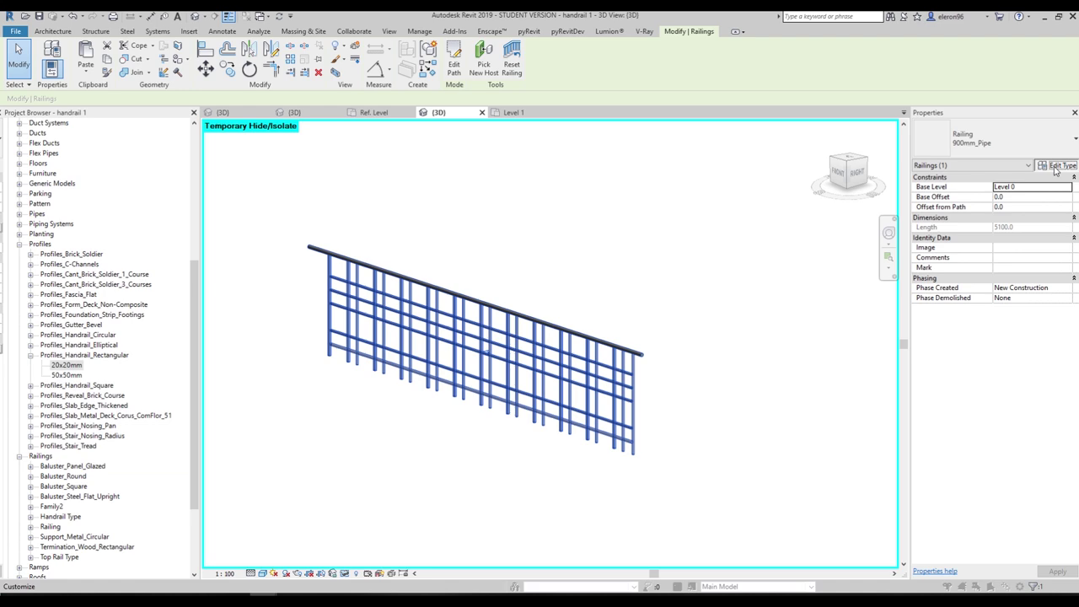
Step: Set the position of Handrail 1 to Right in the 900mm_Pipe railing type and accept the continuity warnings
{"action": "left_click", "coordinate": [1057, 166]}
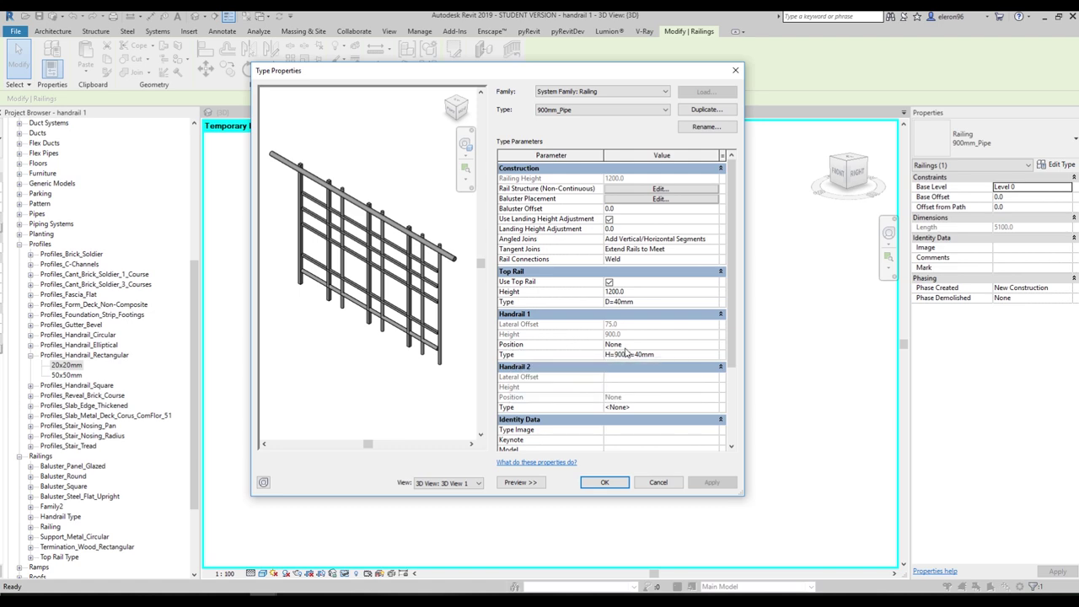
{"action": "left_click", "coordinate": [710, 348]}
{"action": "left_click", "coordinate": [712, 348]}
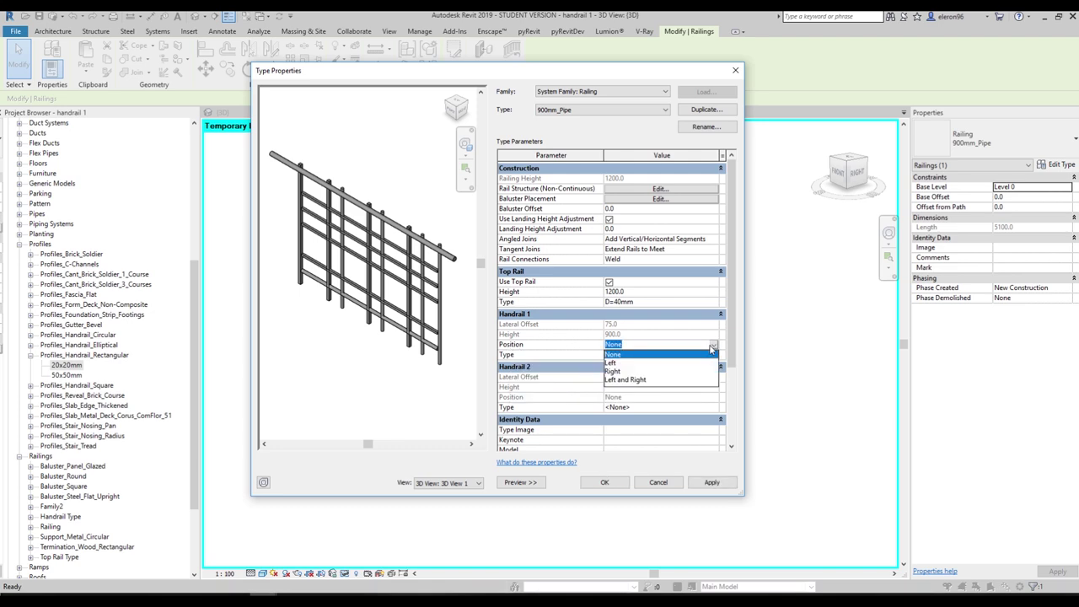
{"action": "left_click", "coordinate": [620, 373]}
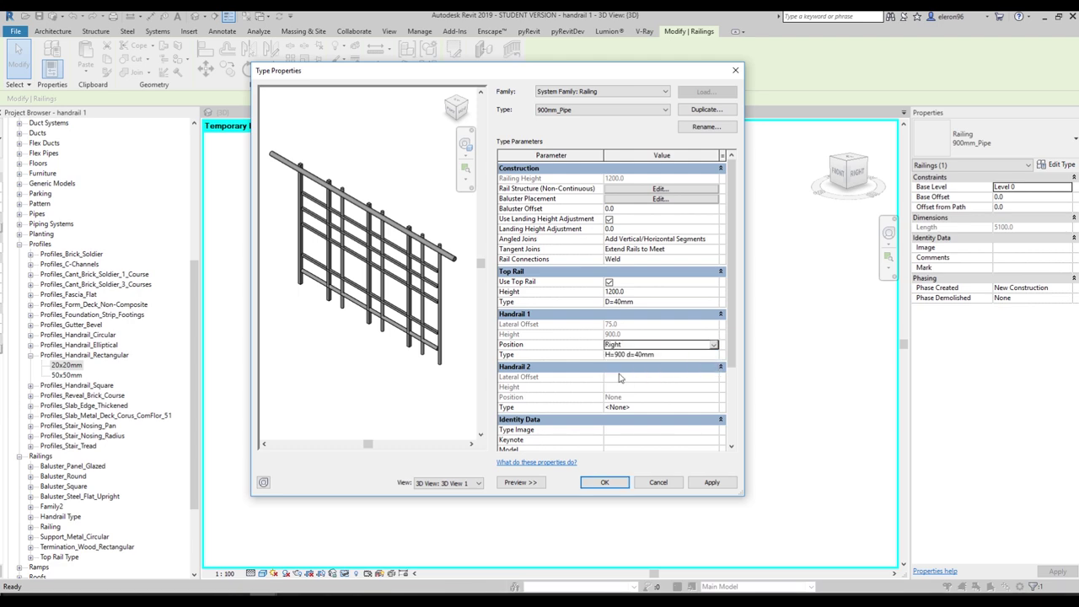
{"action": "left_click", "coordinate": [712, 482]}
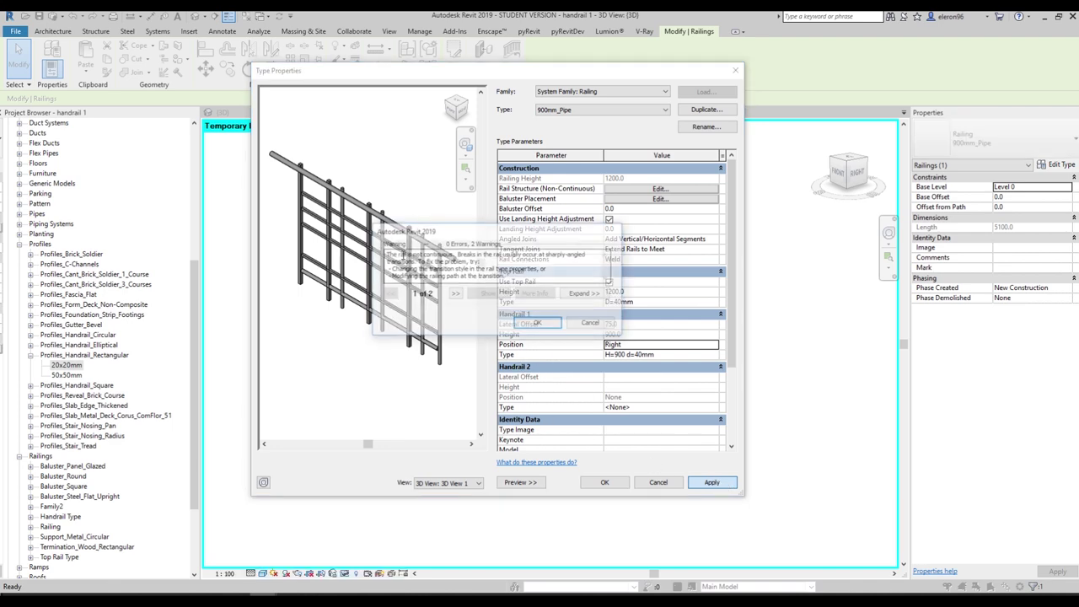
{"action": "key", "text": "Return"}
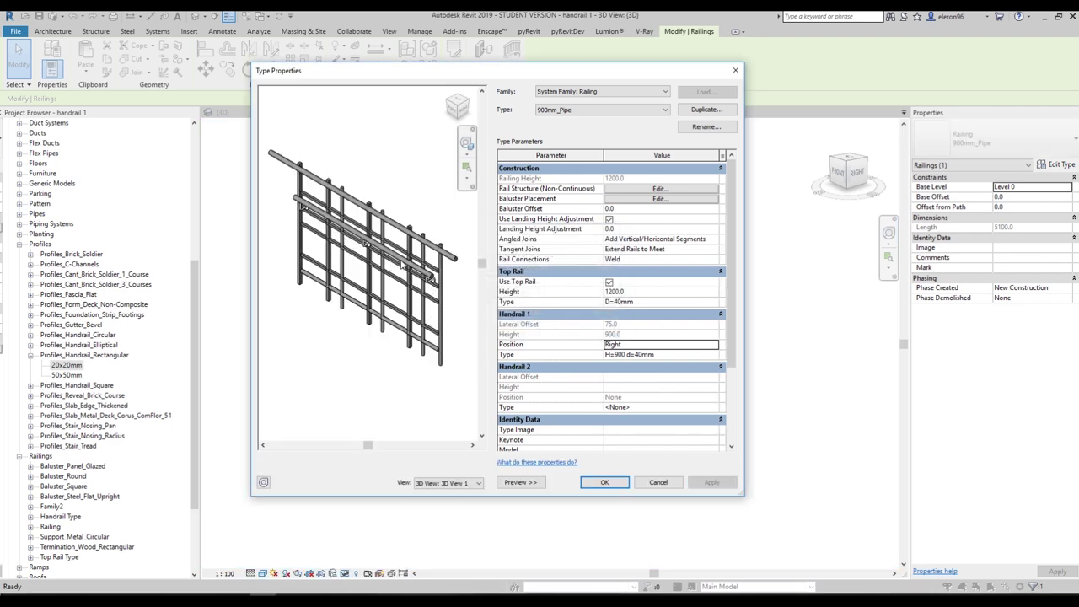
{"action": "left_click", "coordinate": [603, 485]}
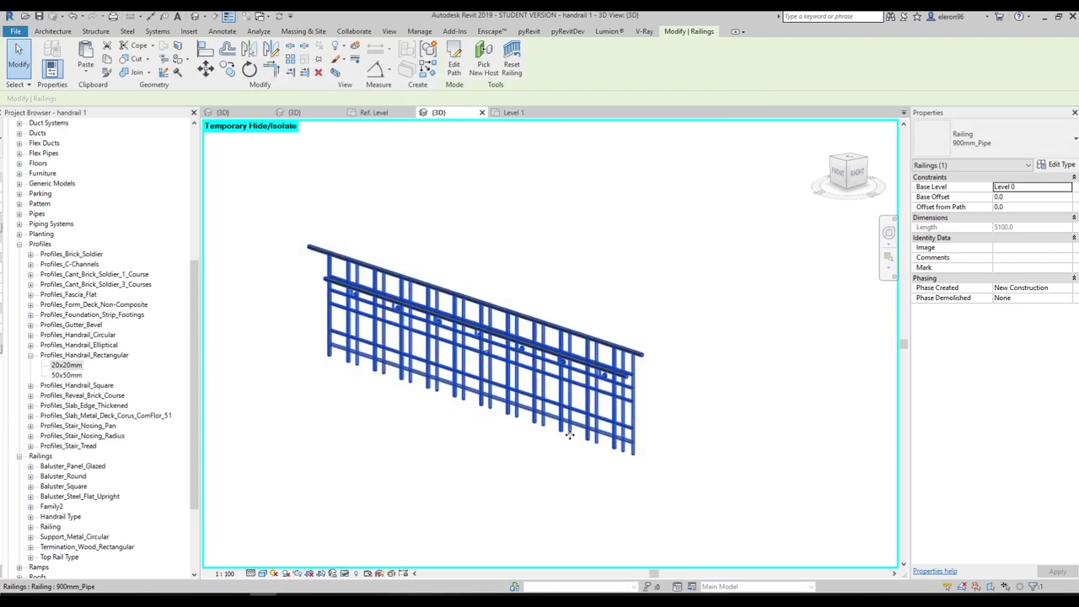
Step: Examine the new handrail and its supports on the railing from several angles and deselect the railing
{"action": "middle_click_drag", "start_coordinate": [640, 438], "coordinate": [539, 371], "text": "shift"}
{"action": "scroll", "coordinate": [413, 373], "scroll_direction": "up", "scroll_amount": 5}
{"action": "scroll", "coordinate": [413, 373], "scroll_direction": "down", "scroll_amount": 2}
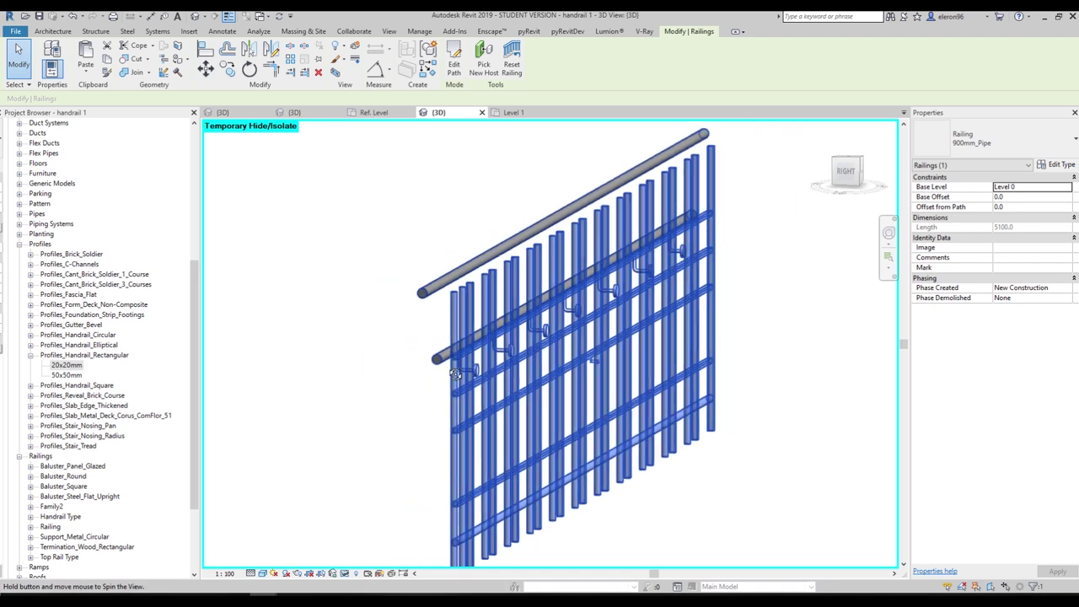
{"action": "middle_click_drag", "start_coordinate": [413, 373], "coordinate": [522, 357], "text": "shift"}
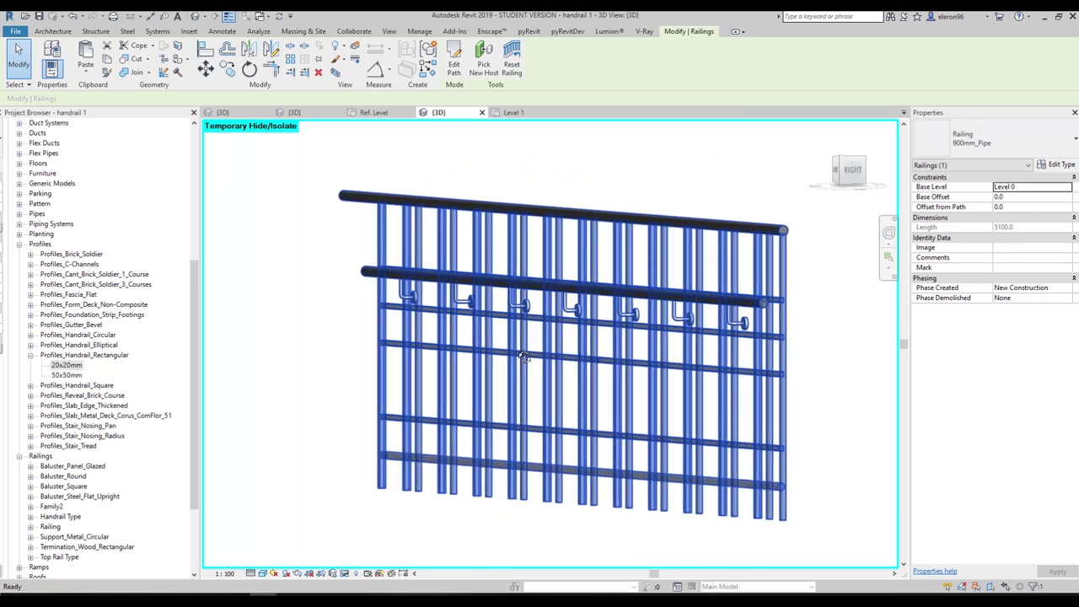
{"action": "scroll", "coordinate": [523, 357], "scroll_direction": "up", "scroll_amount": 3}
{"action": "scroll", "coordinate": [544, 305], "scroll_direction": "down", "scroll_amount": 4}
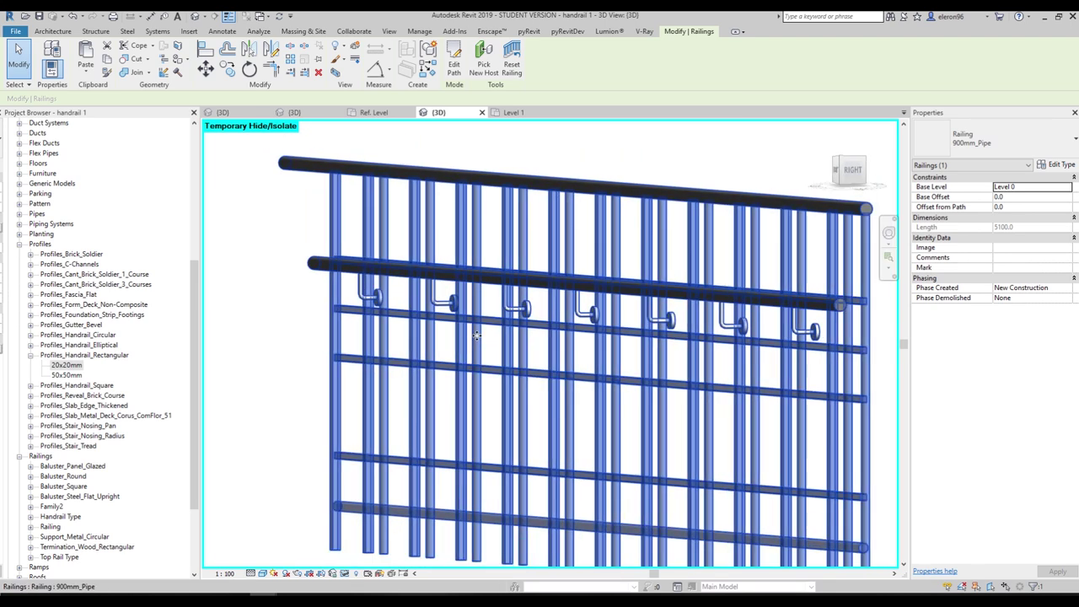
{"action": "middle_click_drag", "start_coordinate": [543, 305], "coordinate": [553, 524], "text": "shift"}
{"action": "scroll", "coordinate": [510, 359], "scroll_direction": "down", "scroll_amount": 5}
{"action": "scroll", "coordinate": [476, 342], "scroll_direction": "up", "scroll_amount": 2}
{"action": "key", "text": "Escape"}
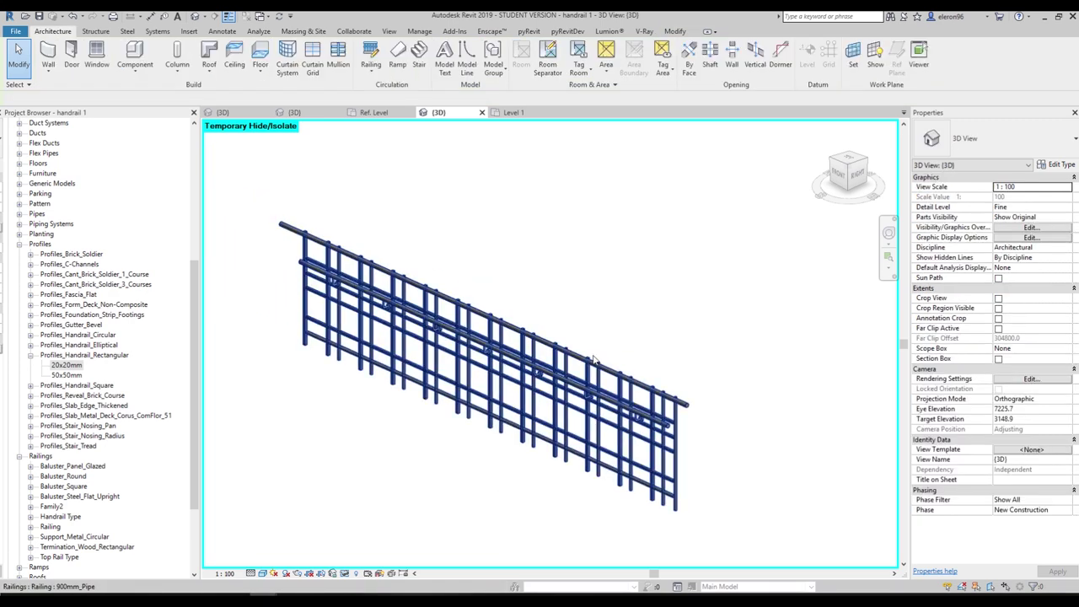
Step: Open the type settings for the railing's Handrail 2 and duplicate the Pipe-Wall_Mount type as H=700 D=40mm
{"action": "left_click", "coordinate": [591, 367]}
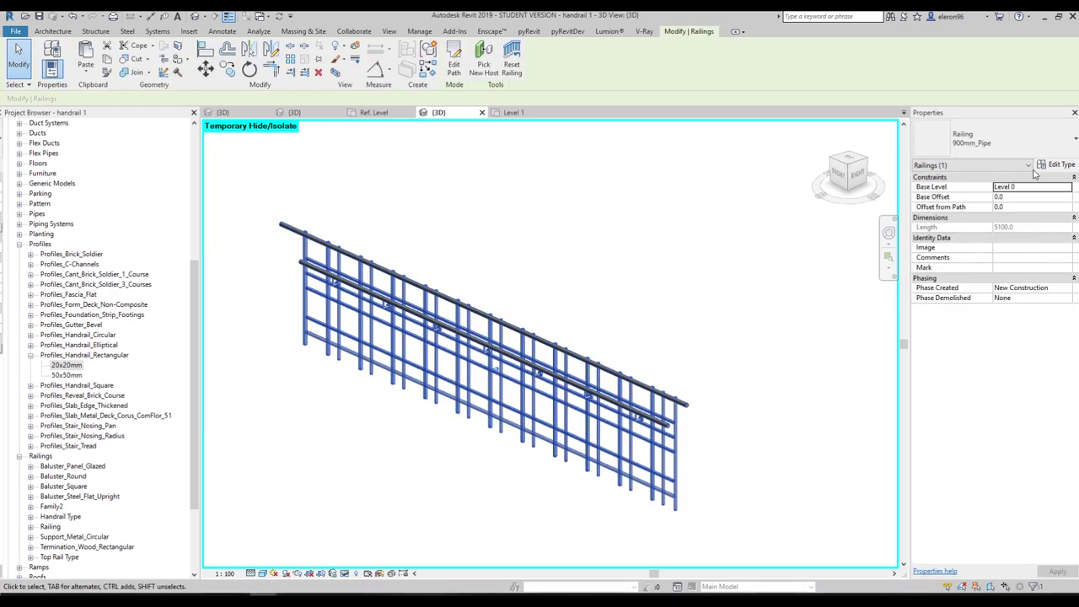
{"action": "left_click", "coordinate": [1046, 167]}
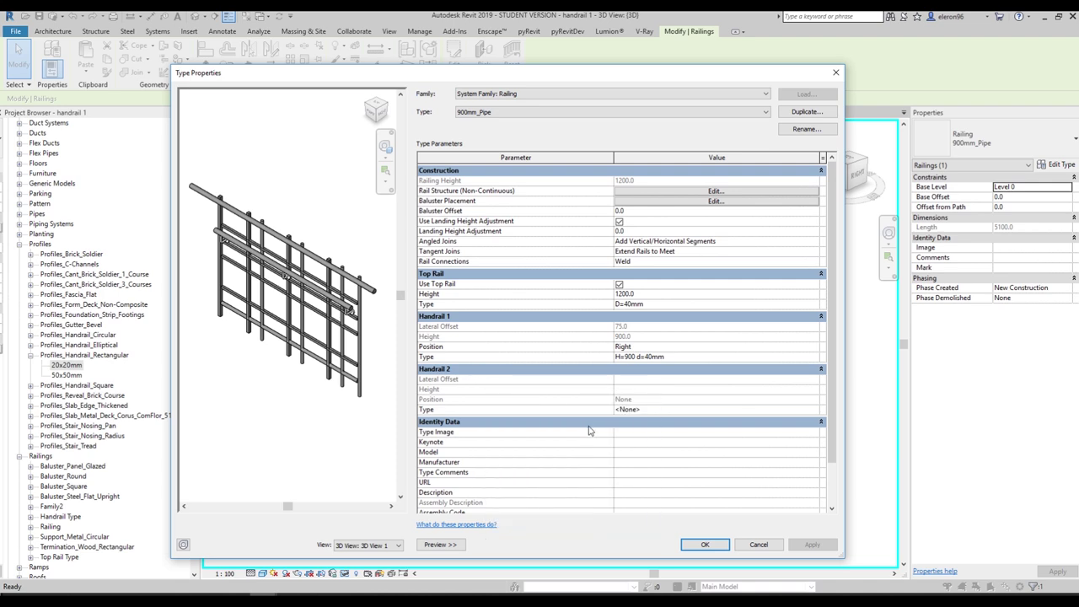
{"action": "left_click", "coordinate": [815, 411]}
{"action": "left_click", "coordinate": [816, 412]}
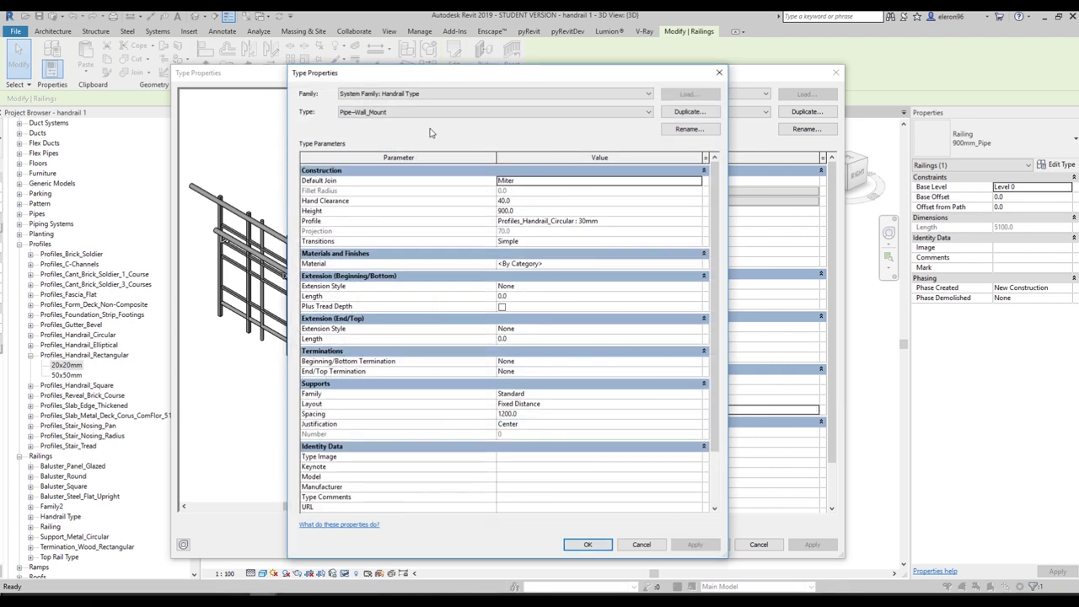
{"action": "left_click", "coordinate": [689, 111]}
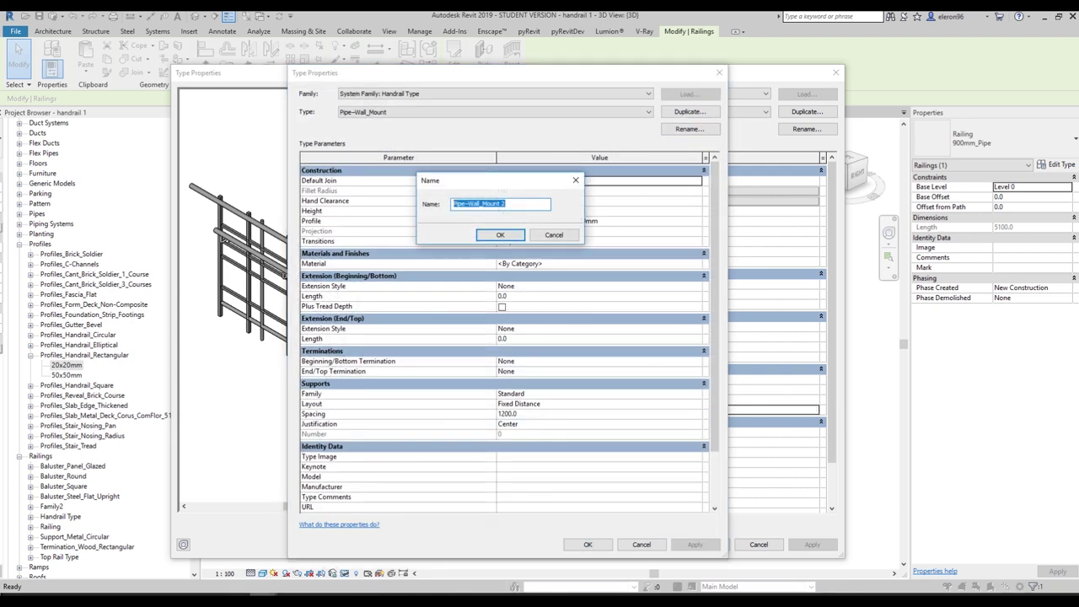
{"action": "key", "text": "Return"}
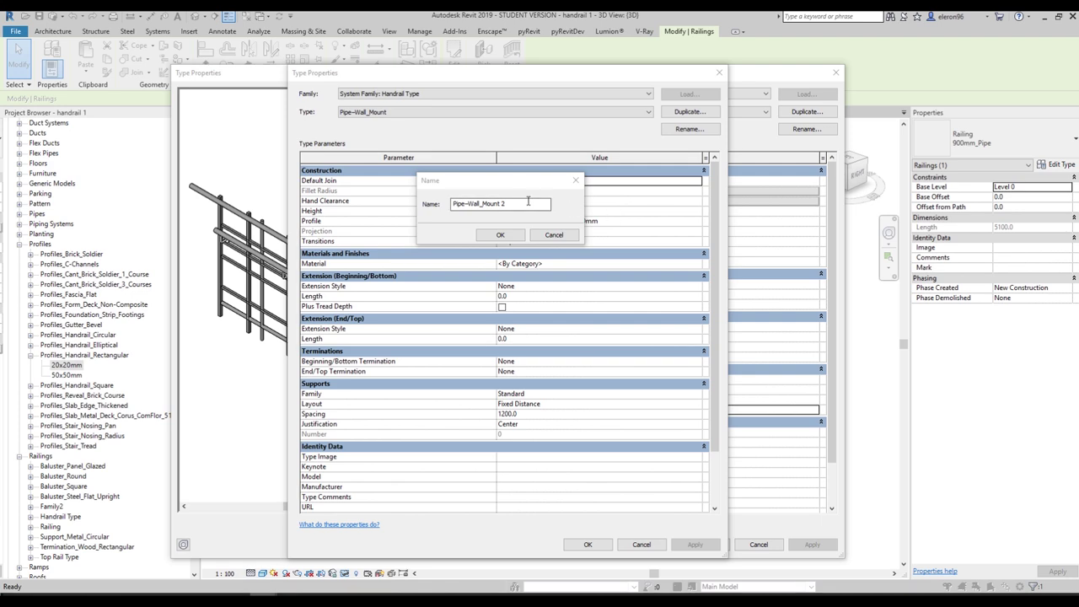
{"action": "left_click", "coordinate": [381, 199]}
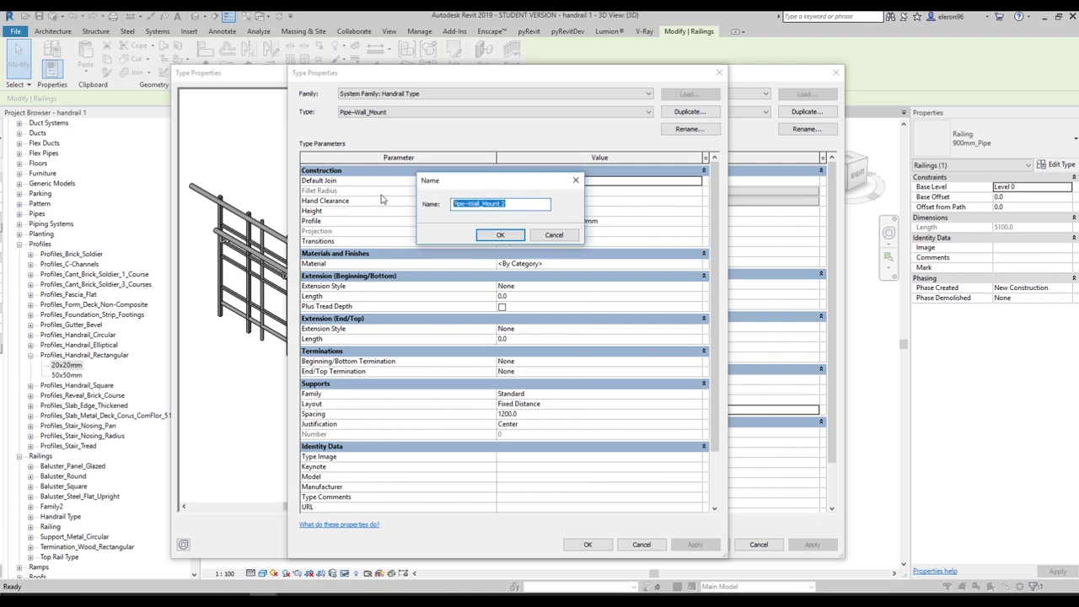
{"action": "type", "text": "H=700 D=40mm"}
{"action": "left_click", "coordinate": [500, 235]}
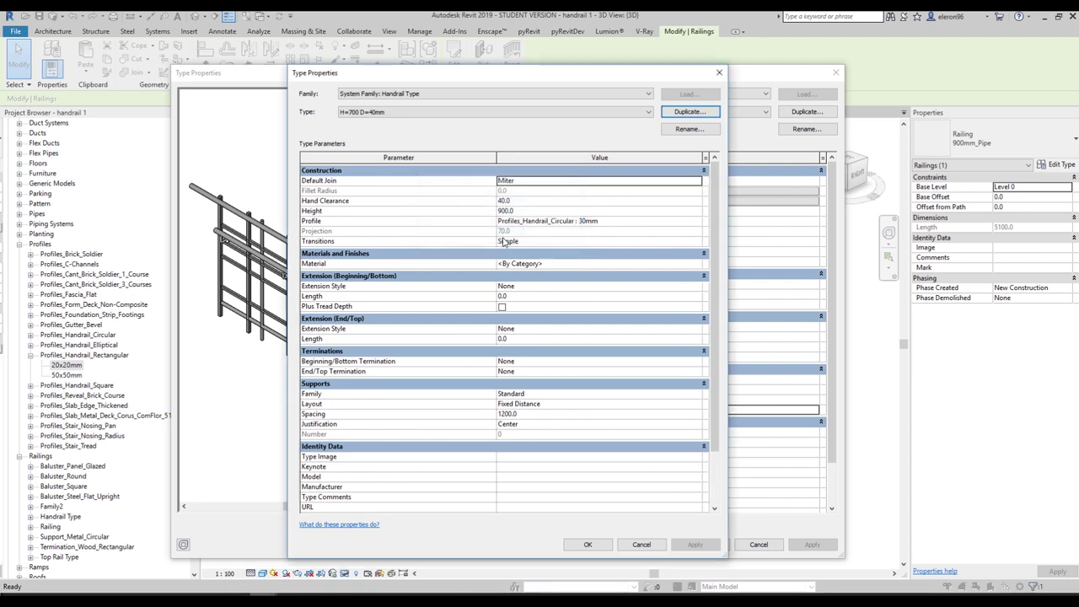
Step: Set the H=700 D=40mm handrail's default join to Fillet, fillet radius to 50, hand clearance to 60 and height to 700
{"action": "left_click", "coordinate": [696, 181]}
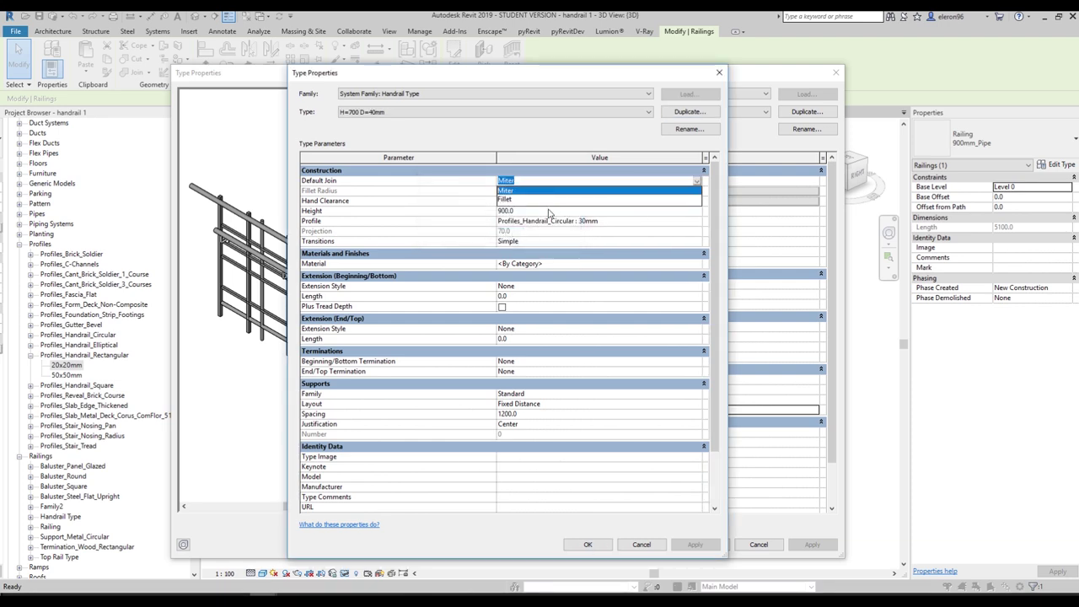
{"action": "left_click", "coordinate": [509, 199]}
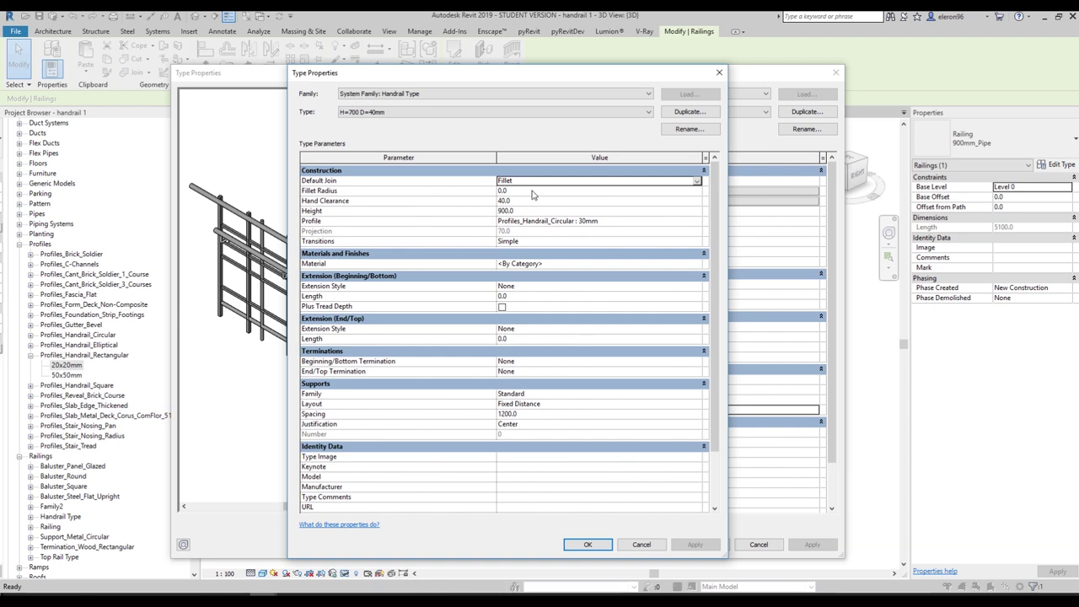
{"action": "left_click", "coordinate": [532, 194]}
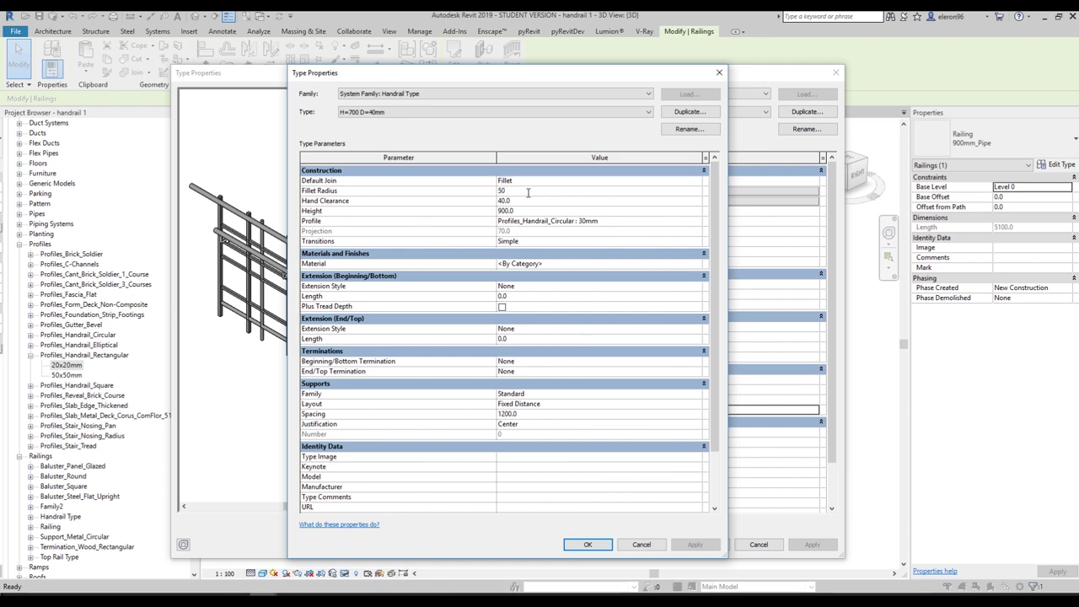
{"action": "type", "text": "50"}
{"action": "left_click", "coordinate": [524, 203]}
{"action": "type", "text": "60"}
{"action": "left_click", "coordinate": [531, 210]}
{"action": "type", "text": "700"}
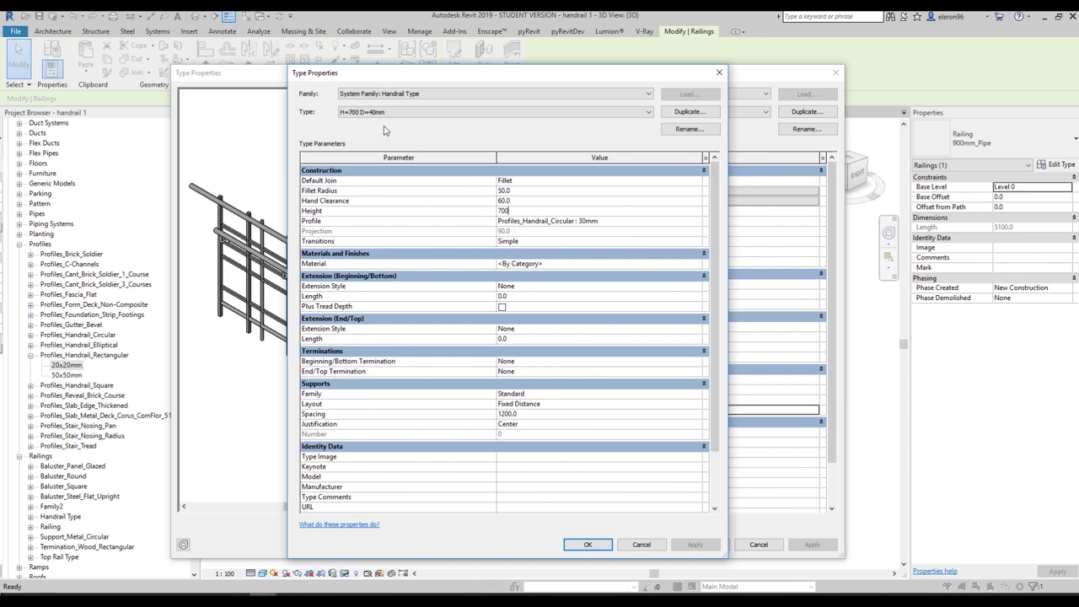
Step: Set the second handrail's profile to Profiles_Handrail_Circular : 40mm and its transitions to None
{"action": "left_click", "coordinate": [605, 223]}
{"action": "left_click", "coordinate": [697, 222]}
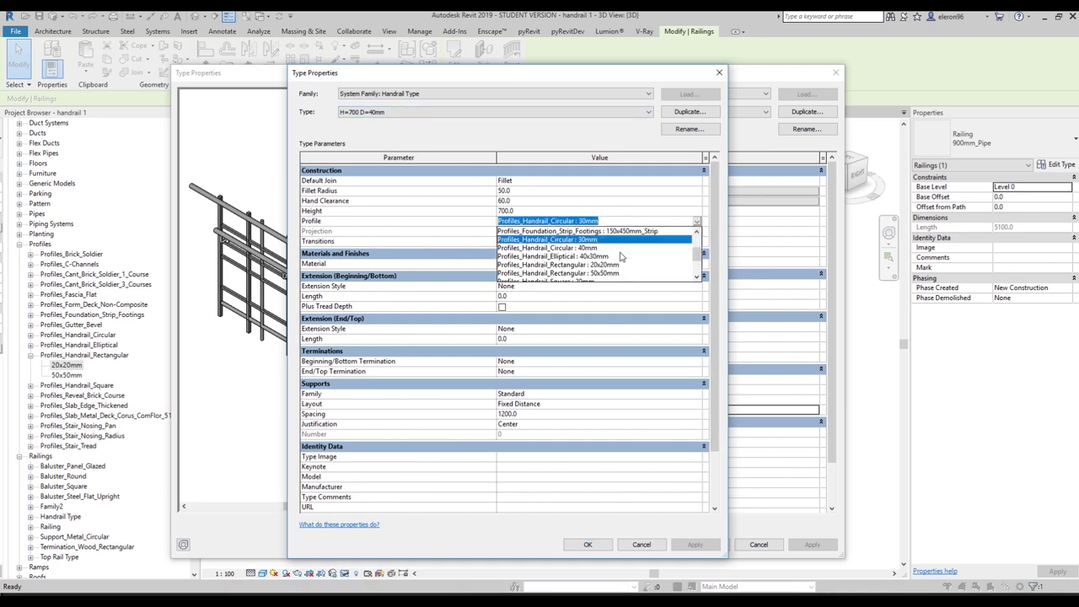
{"action": "left_click", "coordinate": [584, 249]}
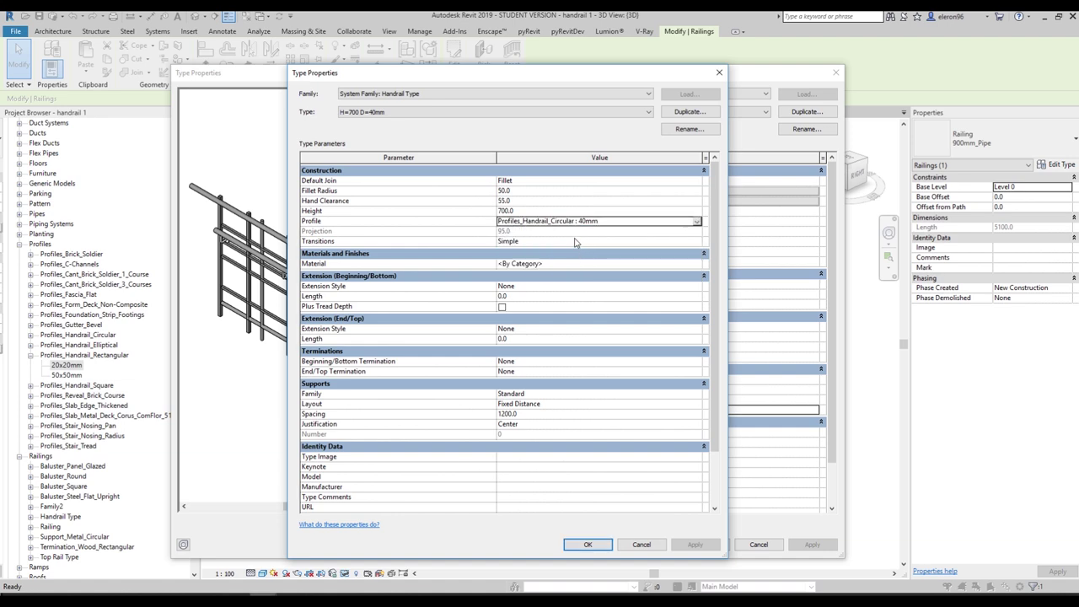
{"action": "left_click", "coordinate": [698, 243]}
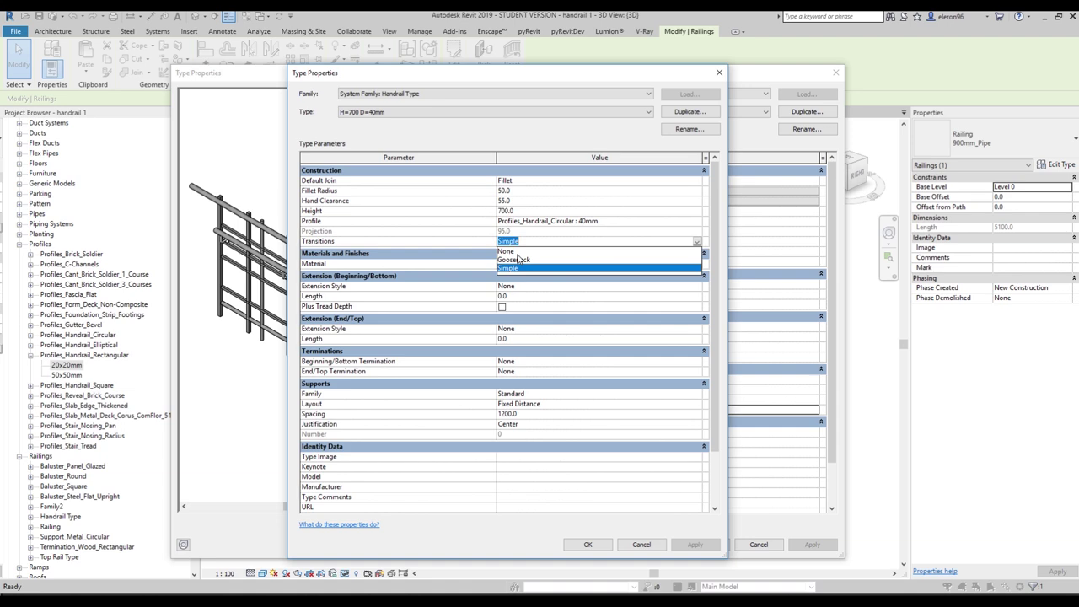
{"action": "left_click", "coordinate": [517, 252]}
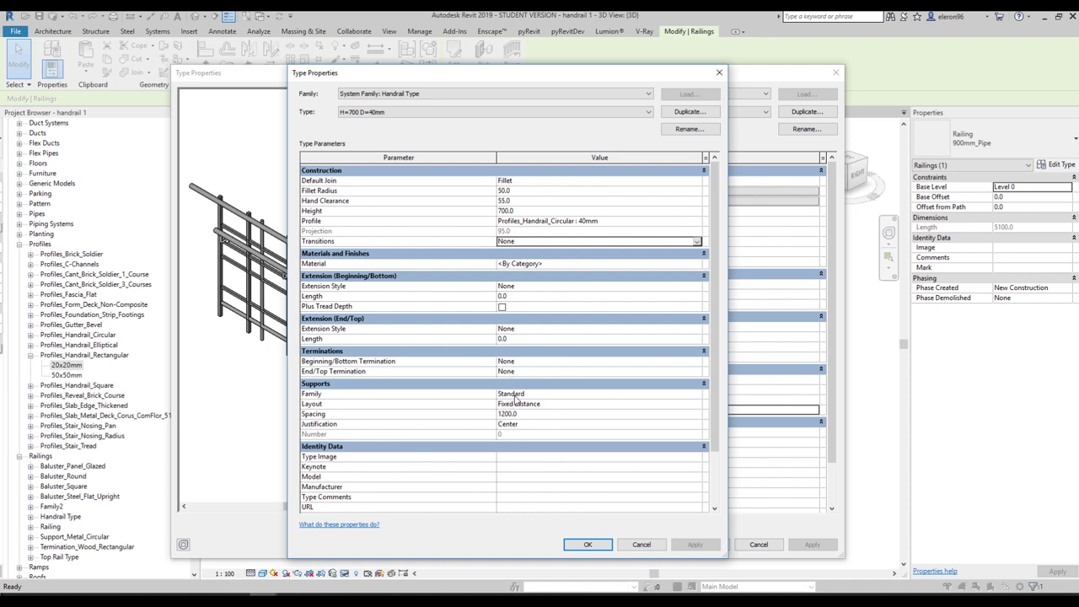
Step: Keep Standard as the second handrail's support family, set the support spacing to 700 and accept the handrail type settings
{"action": "left_click", "coordinate": [697, 395]}
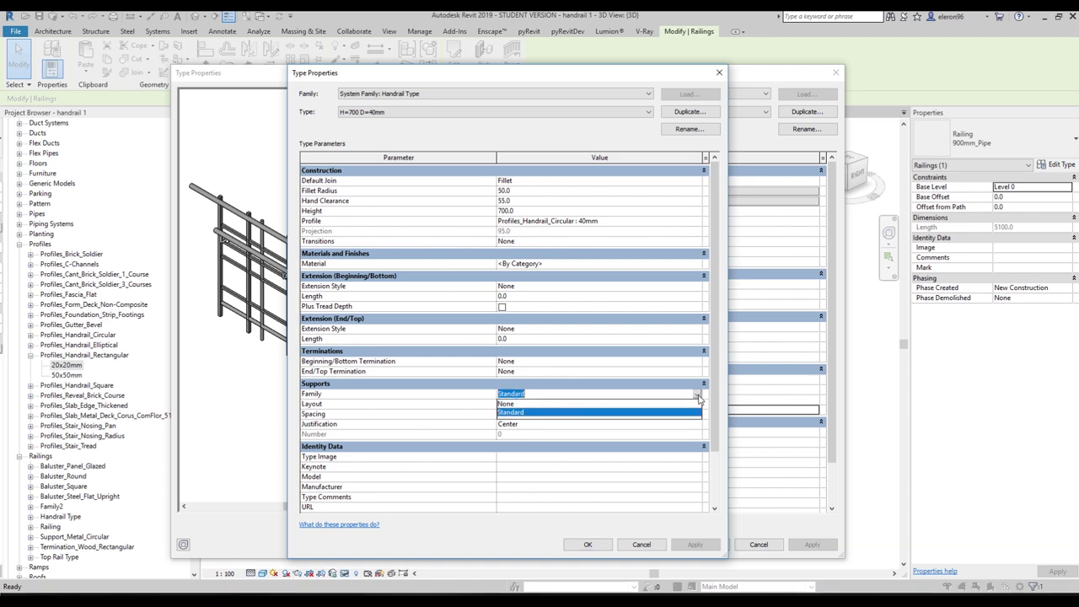
{"action": "left_click", "coordinate": [502, 412]}
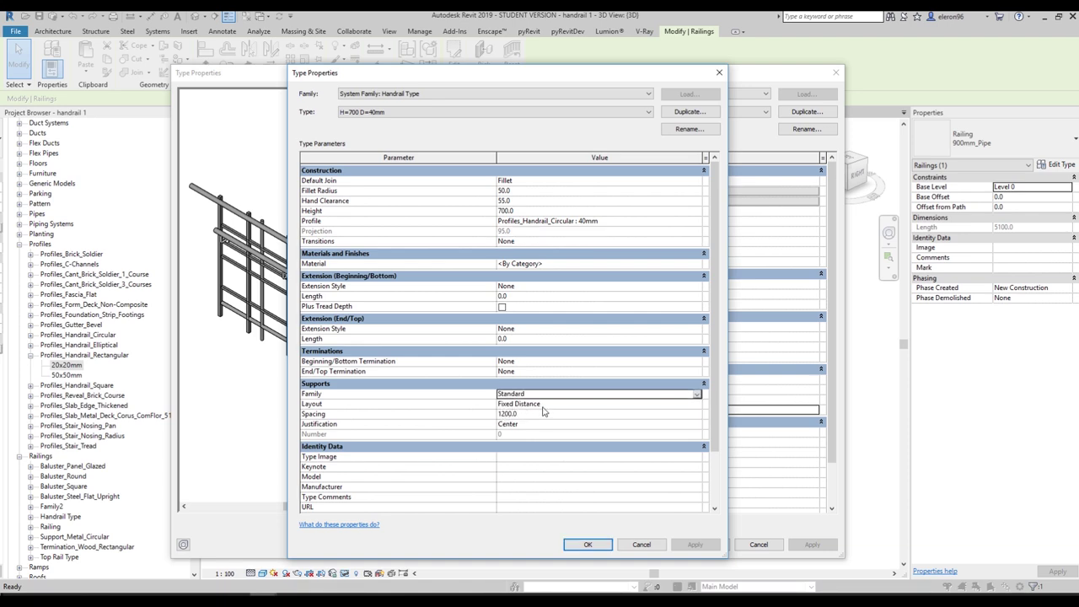
{"action": "left_click", "coordinate": [538, 417]}
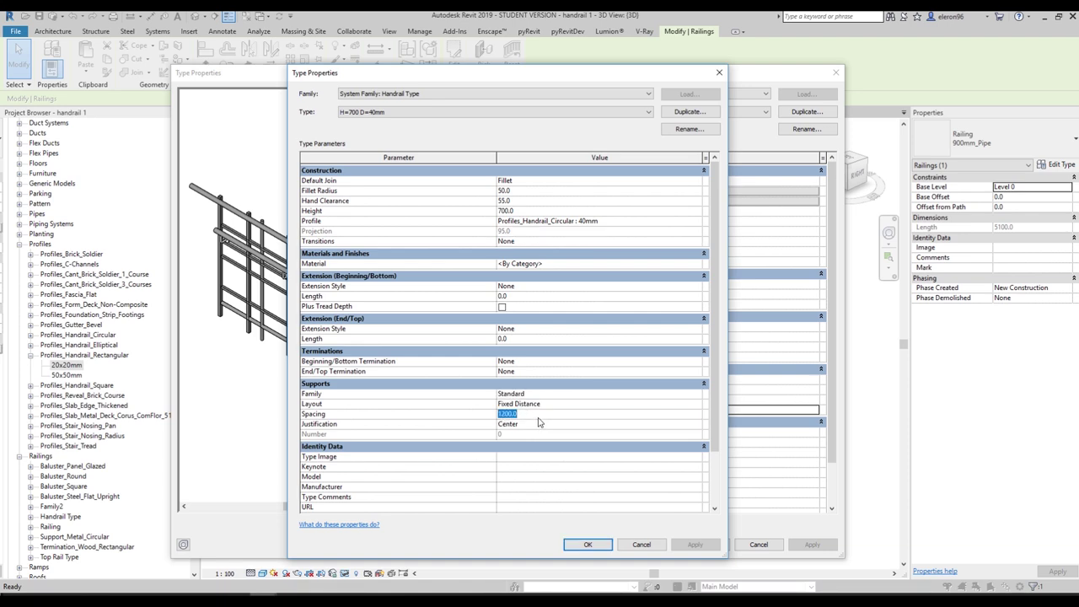
{"action": "type", "text": "700"}
{"action": "left_click", "coordinate": [587, 544]}
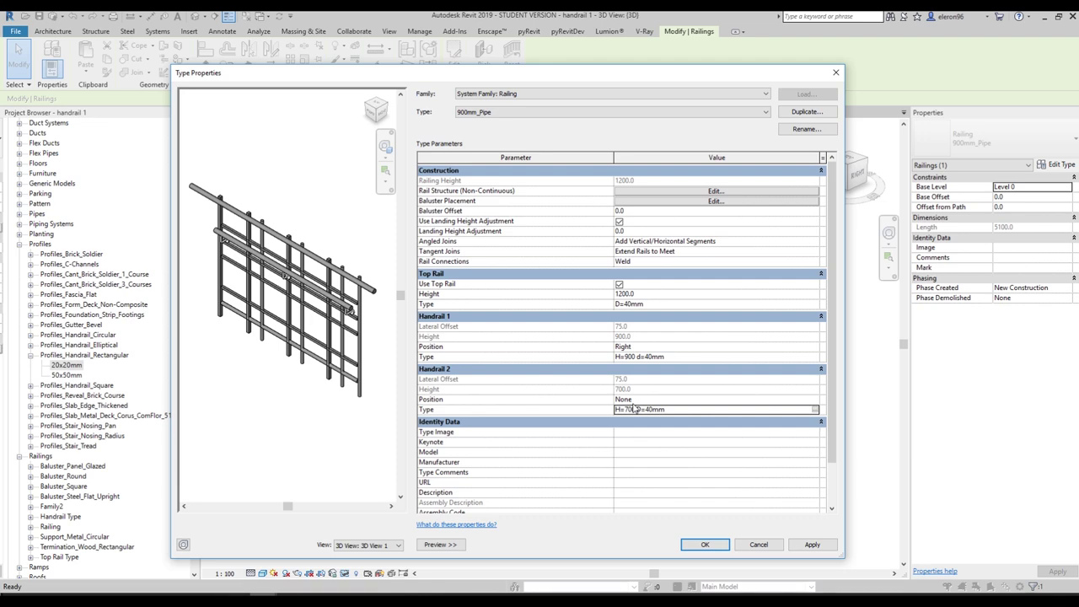
Step: Set the position of Handrail 2 to Right and accept the railing type settings
{"action": "left_click", "coordinate": [811, 399]}
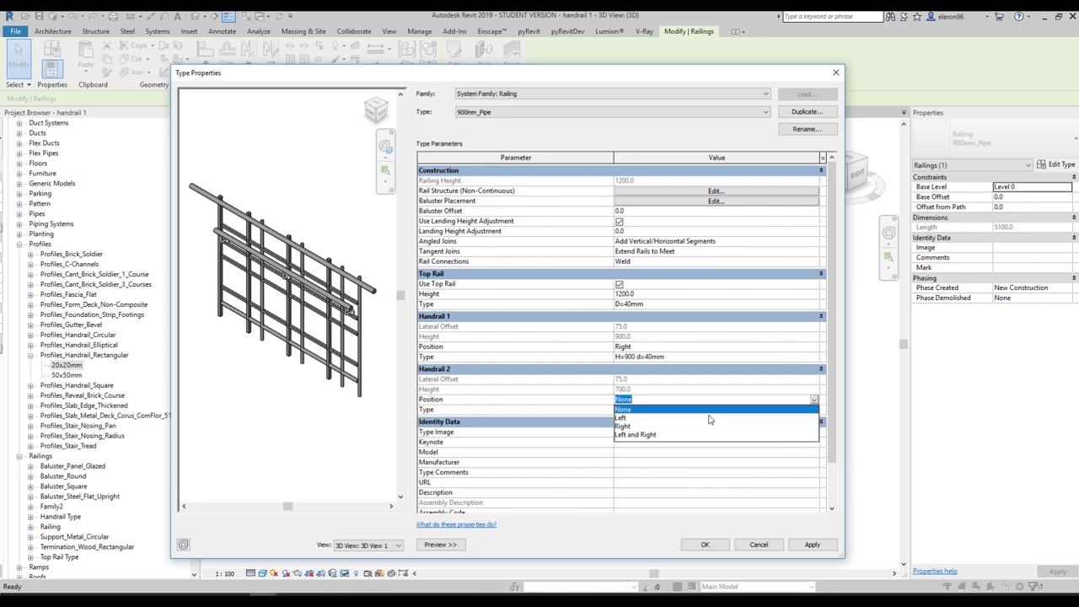
{"action": "left_click", "coordinate": [622, 425]}
{"action": "left_click", "coordinate": [712, 545]}
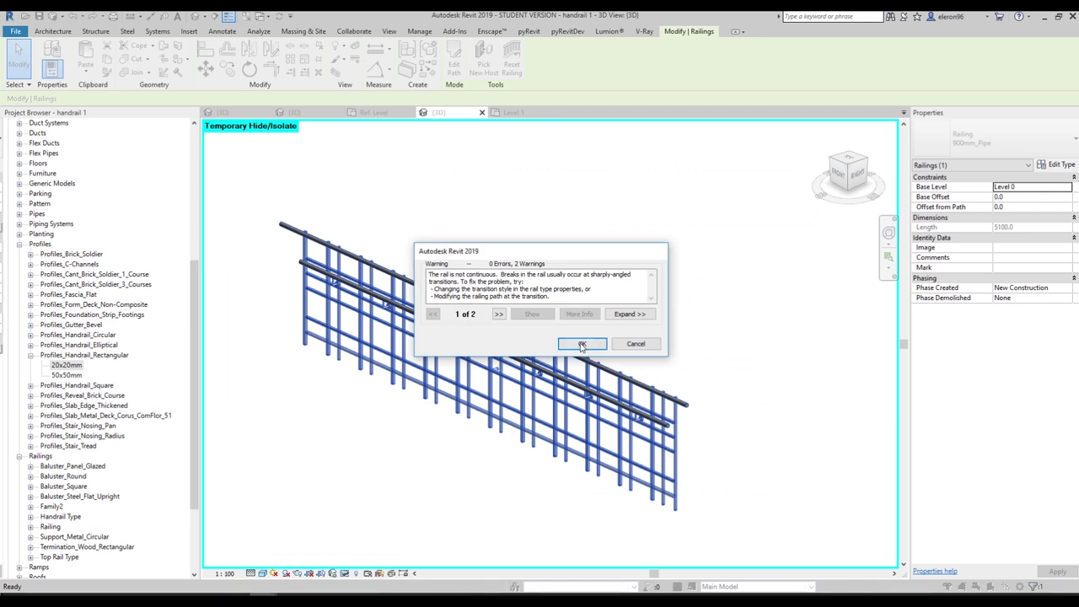
Step: Accept the rail continuity warnings and deselect the railing
{"action": "left_click", "coordinate": [582, 343]}
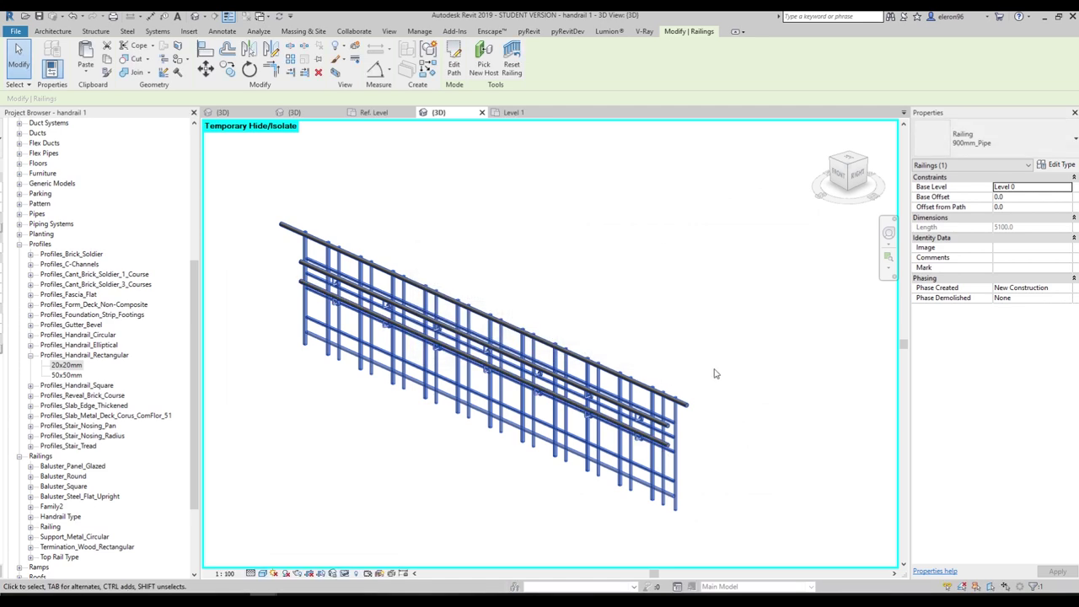
{"action": "left_click", "coordinate": [706, 379]}
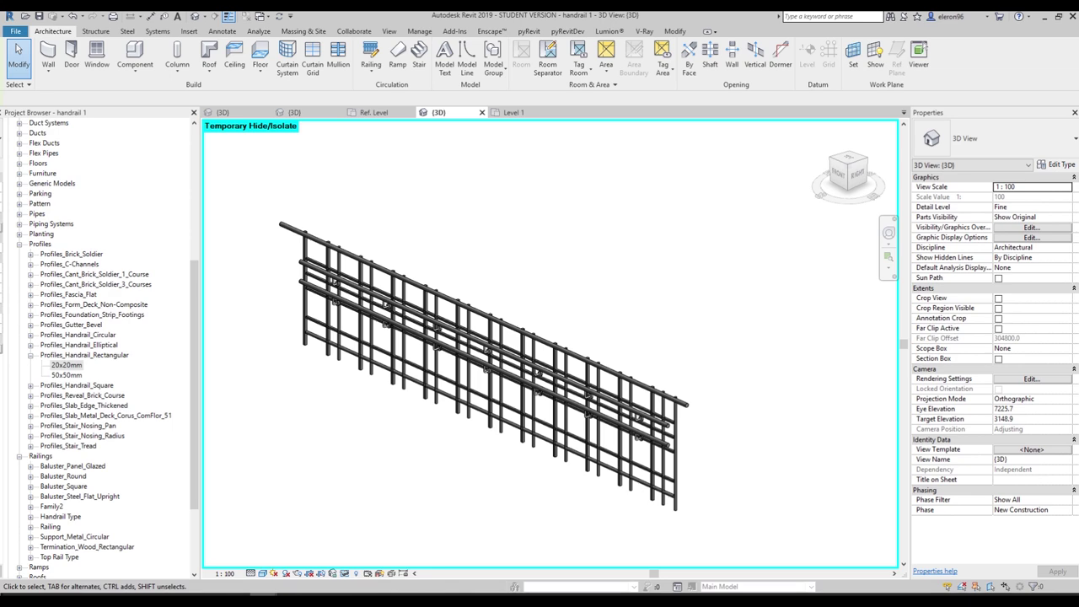
Step: Examine both handrails and their supports on the railing from several angles and close up
{"action": "left_click", "coordinate": [674, 343]}
{"action": "middle_click_drag", "start_coordinate": [675, 343], "coordinate": [658, 303], "text": "shift"}
{"action": "scroll", "coordinate": [590, 376], "scroll_direction": "up", "scroll_amount": 2}
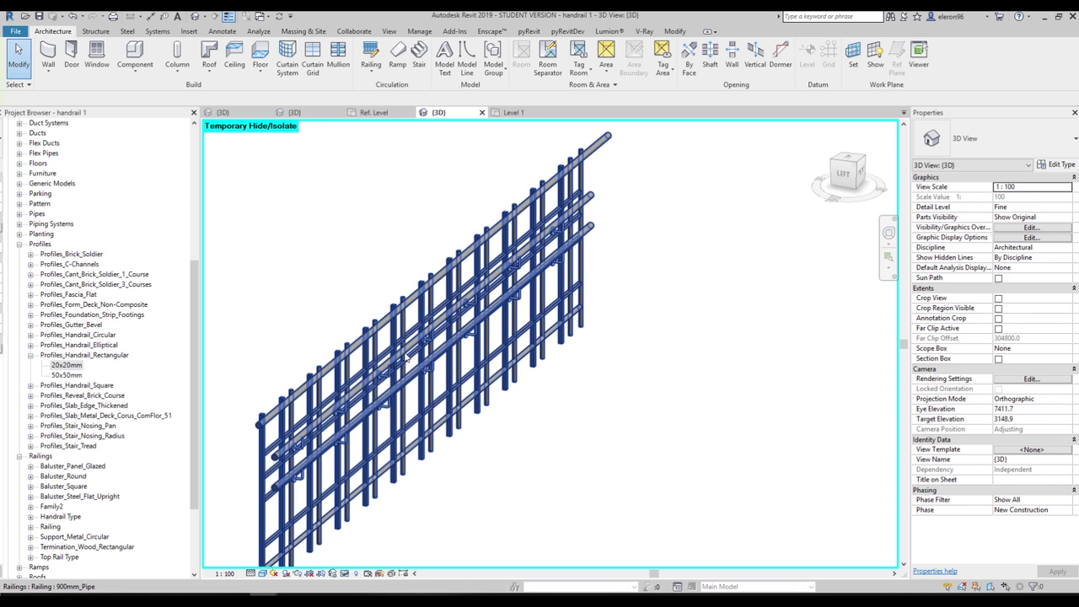
{"action": "middle_click_drag", "start_coordinate": [568, 433], "coordinate": [458, 409], "text": "shift"}
{"action": "scroll", "coordinate": [466, 369], "scroll_direction": "down", "scroll_amount": 3}
{"action": "scroll", "coordinate": [458, 410], "scroll_direction": "up", "scroll_amount": 2}
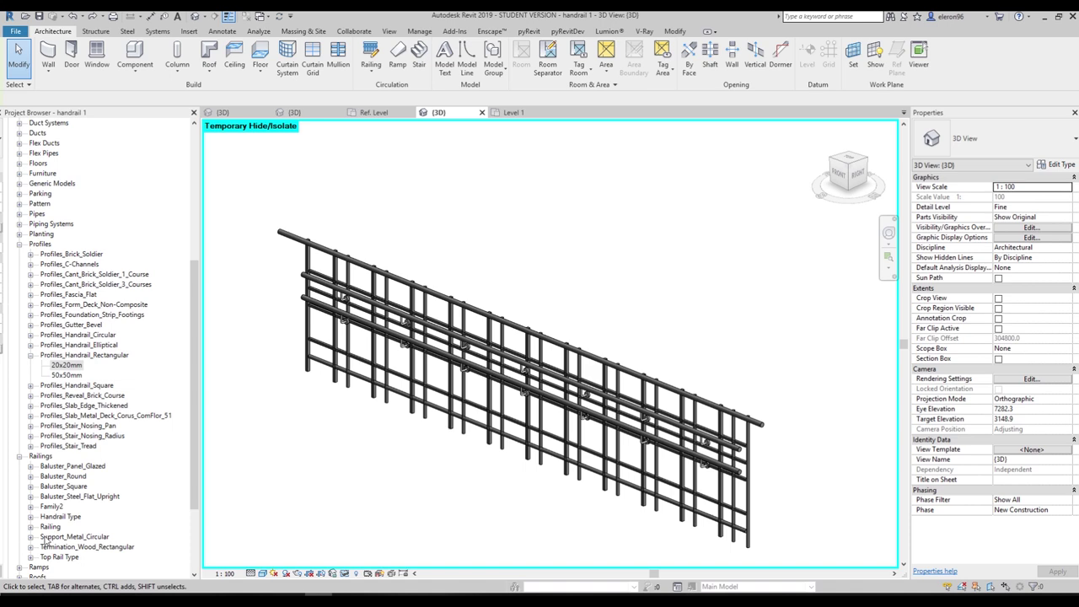
{"action": "middle_click_drag", "start_coordinate": [516, 458], "coordinate": [472, 431], "text": "shift"}
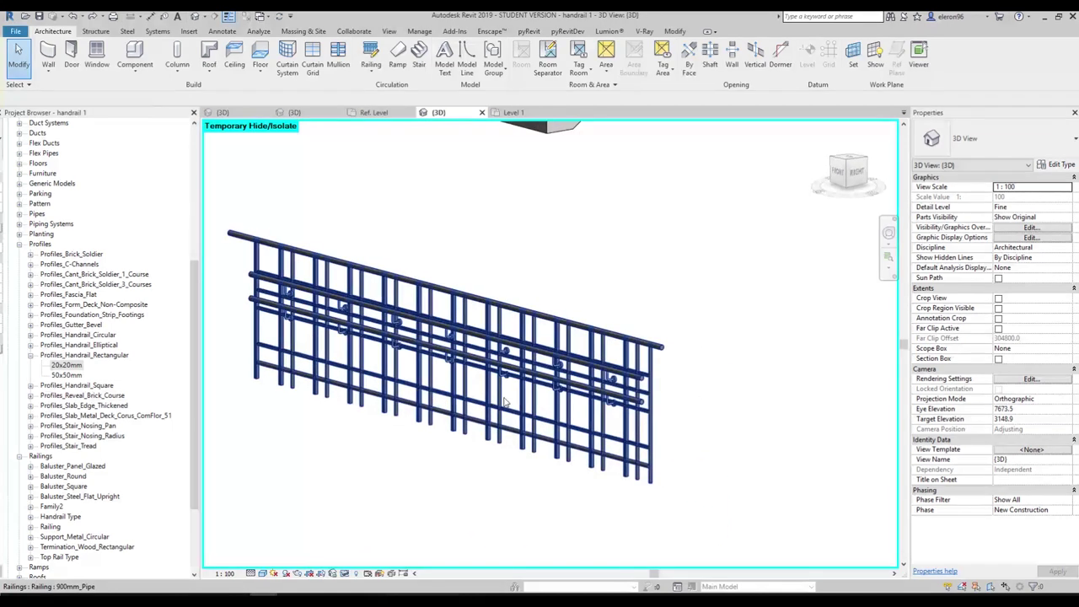
{"action": "scroll", "coordinate": [581, 422], "scroll_direction": "up", "scroll_amount": 2}
{"action": "middle_click_drag", "start_coordinate": [581, 422], "coordinate": [649, 387], "text": "shift"}
{"action": "scroll", "coordinate": [676, 372], "scroll_direction": "up", "scroll_amount": 3}
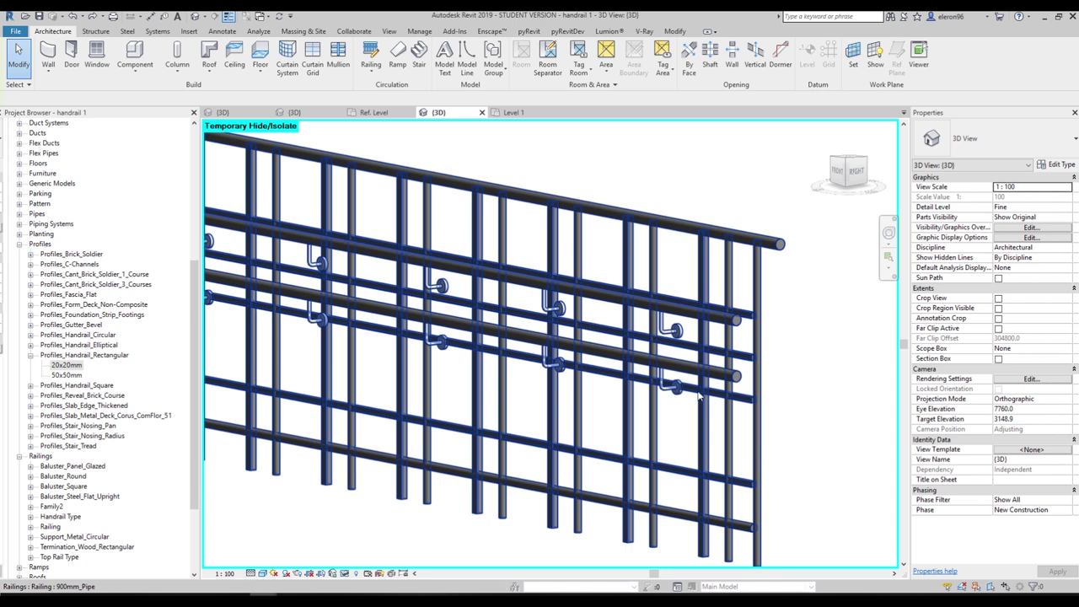
Step: Open the 900mm_Pipe railing's type properties and the type settings of Handrail 1
{"action": "left_click", "coordinate": [674, 312]}
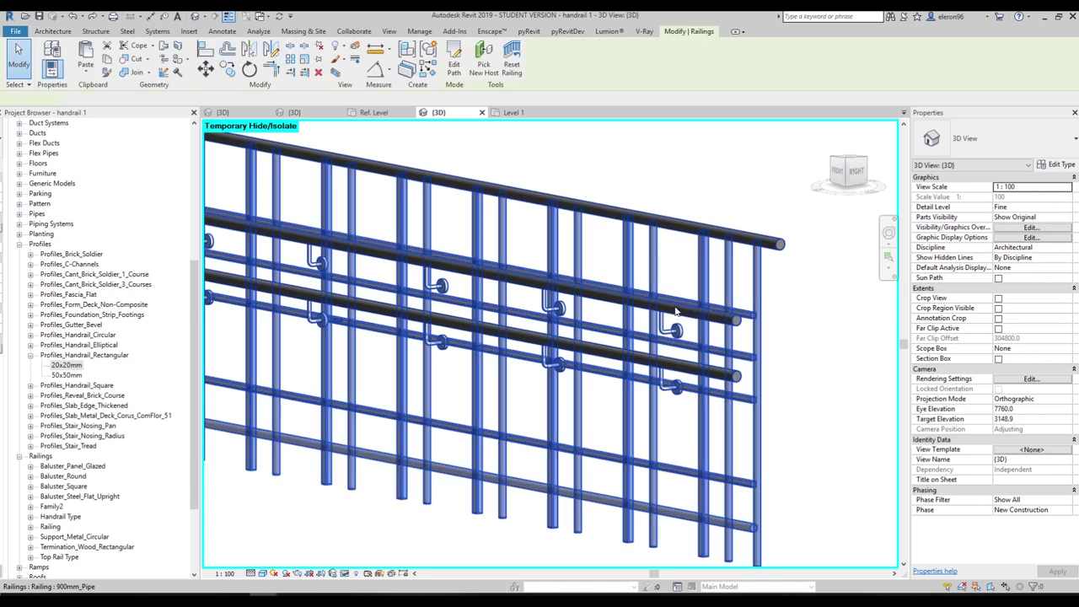
{"action": "left_click", "coordinate": [1062, 165]}
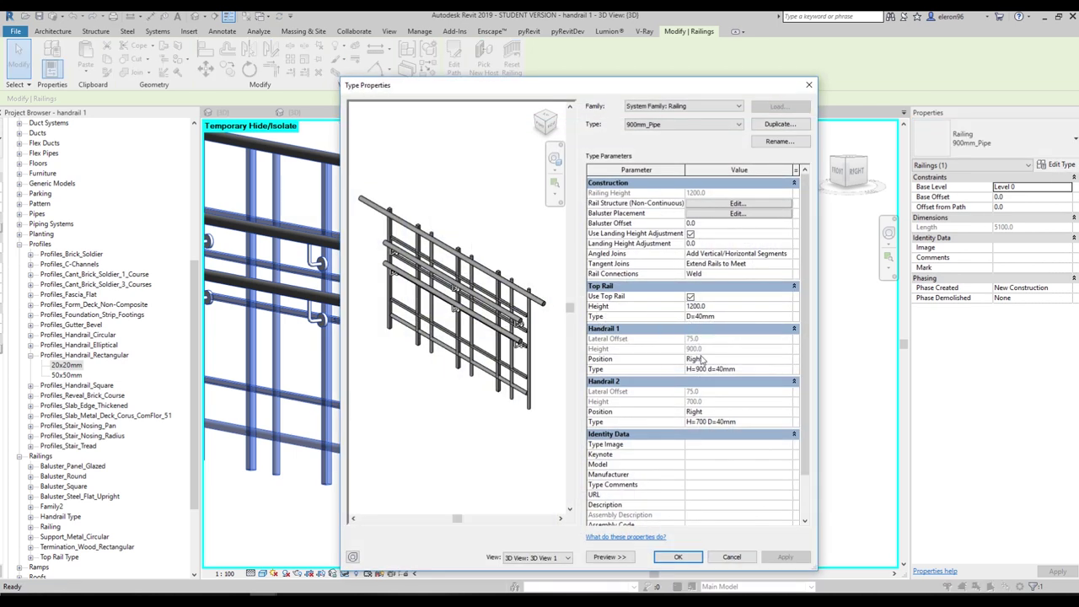
{"action": "left_click", "coordinate": [788, 369]}
{"action": "left_click", "coordinate": [788, 369]}
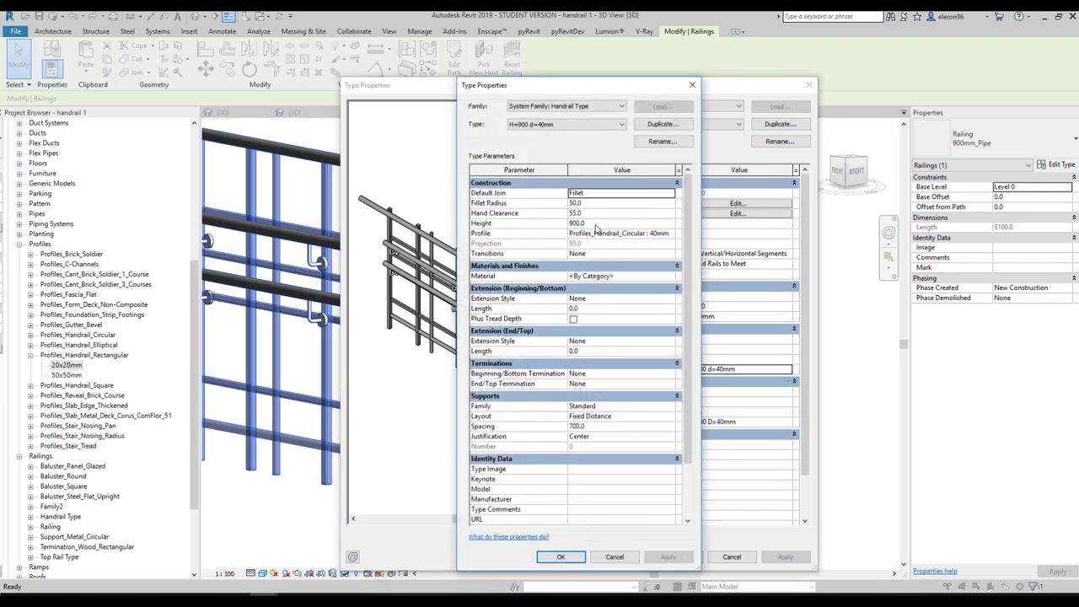
Step: Set the H=900 d=40mm handrail type's height to 850 and accept the handrail type settings
{"action": "left_click", "coordinate": [595, 224]}
{"action": "type", "text": "850"}
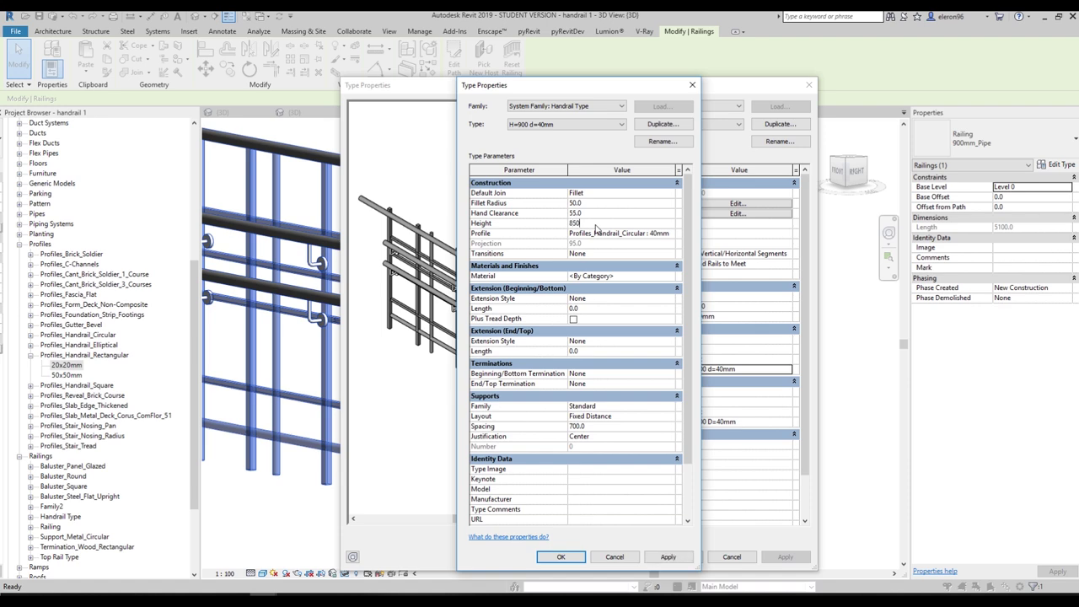
{"action": "left_click", "coordinate": [666, 556]}
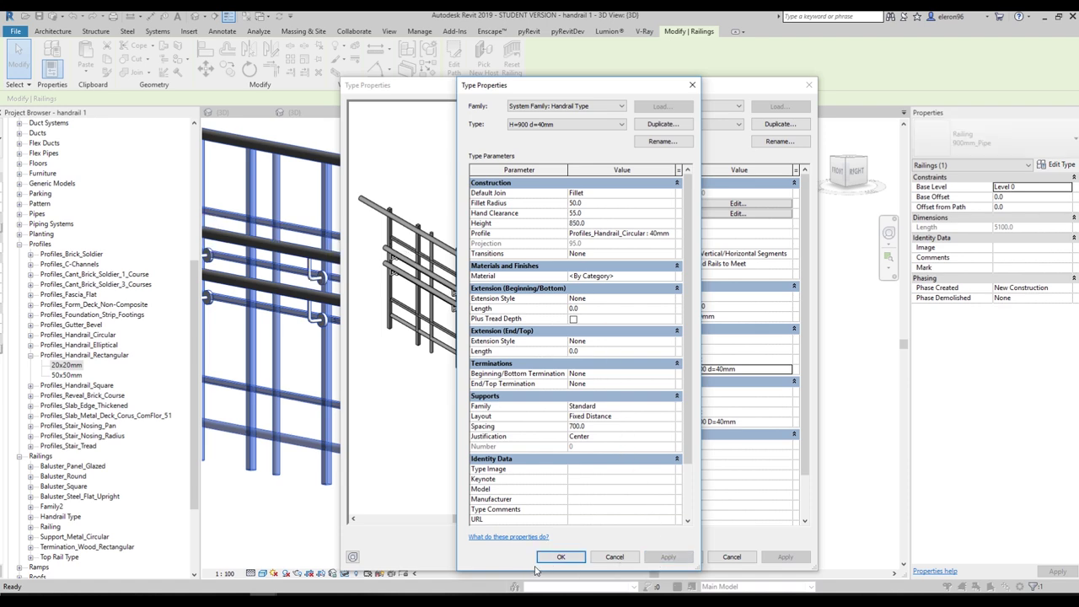
{"action": "left_click", "coordinate": [559, 558]}
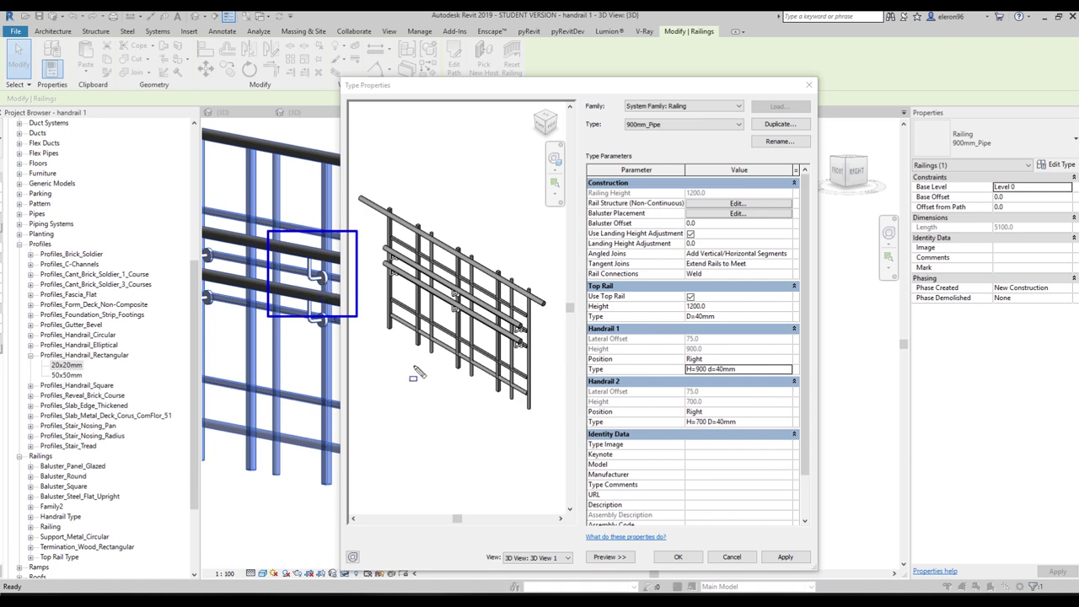
Step: Reopen the H=900 d=40mm handrail type and set its height back to 900
{"action": "left_click", "coordinate": [789, 371]}
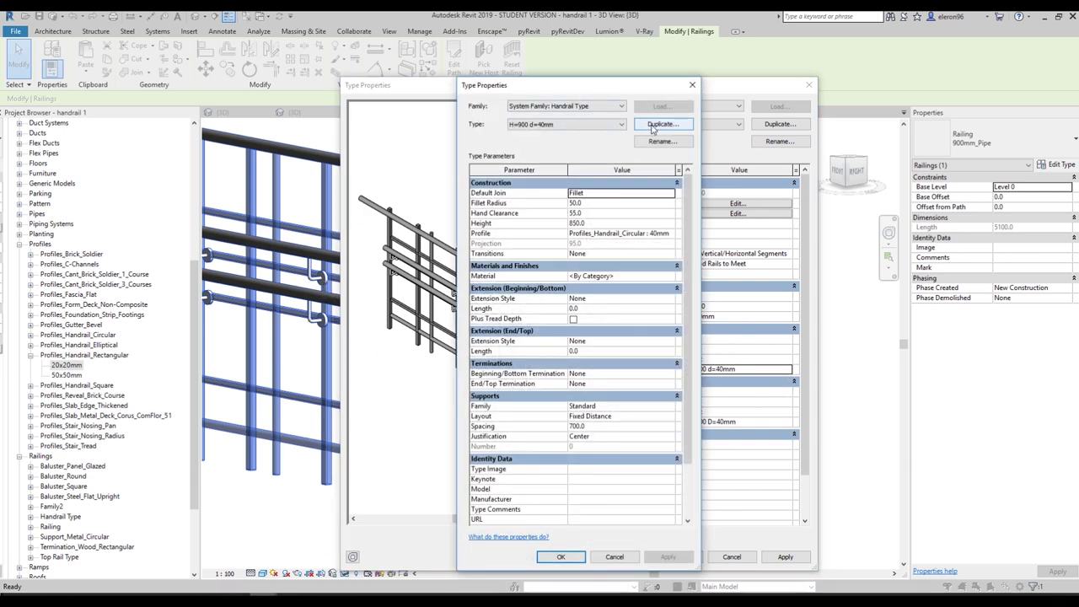
{"action": "left_click", "coordinate": [607, 223]}
{"action": "type", "text": "900"}
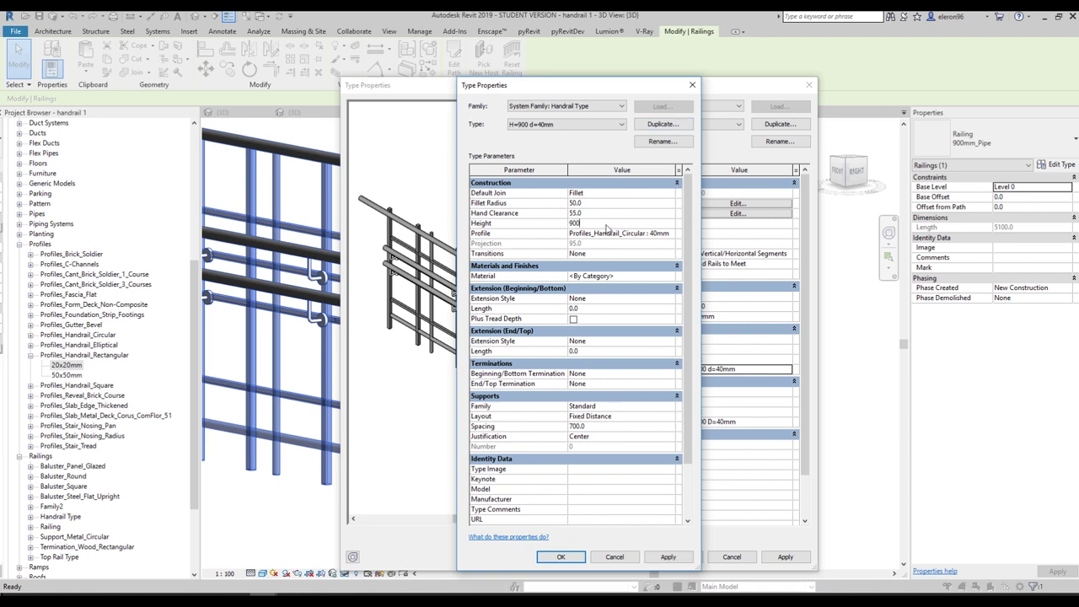
{"action": "left_click", "coordinate": [507, 243]}
Step: Duplicate the H=900 d=40mm handrail type under the name H=850 d=40mm 2
{"action": "left_click", "coordinate": [662, 124]}
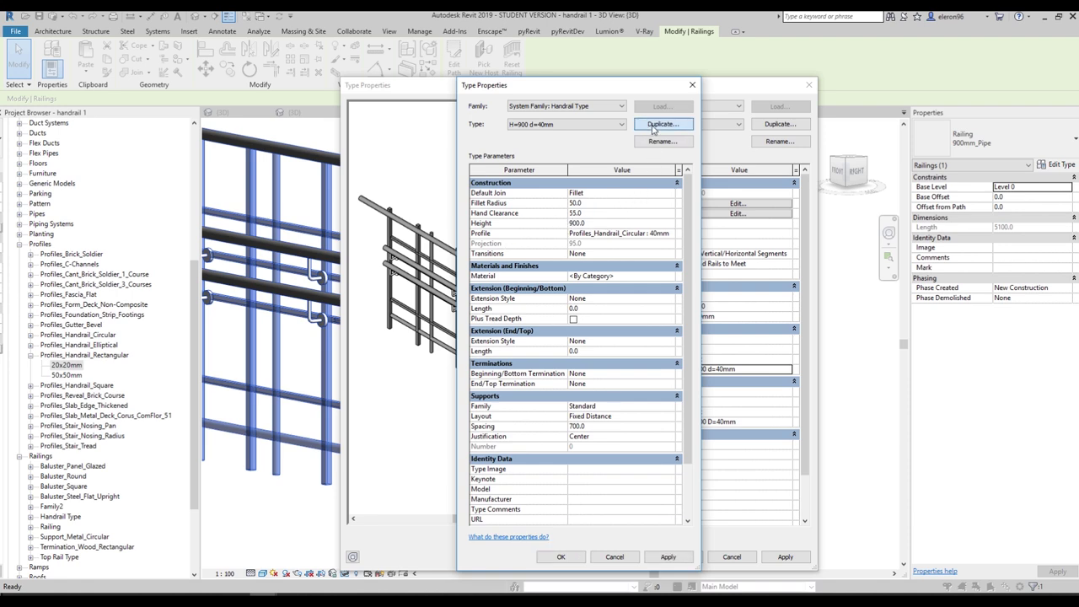
{"action": "left_click", "coordinate": [472, 203]}
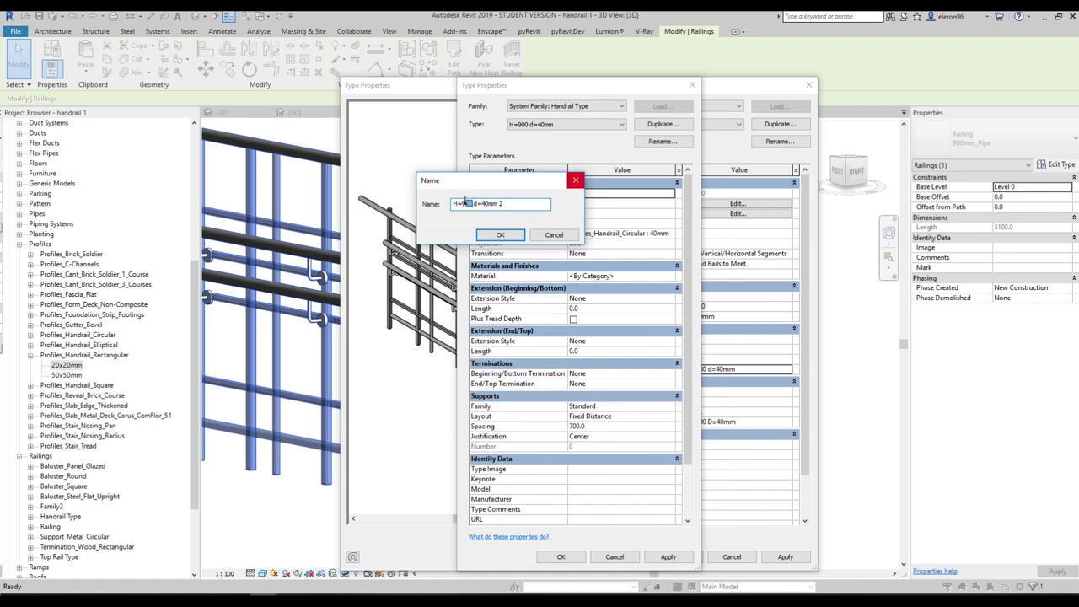
{"action": "type", "text": "850"}
{"action": "left_click", "coordinate": [494, 234]}
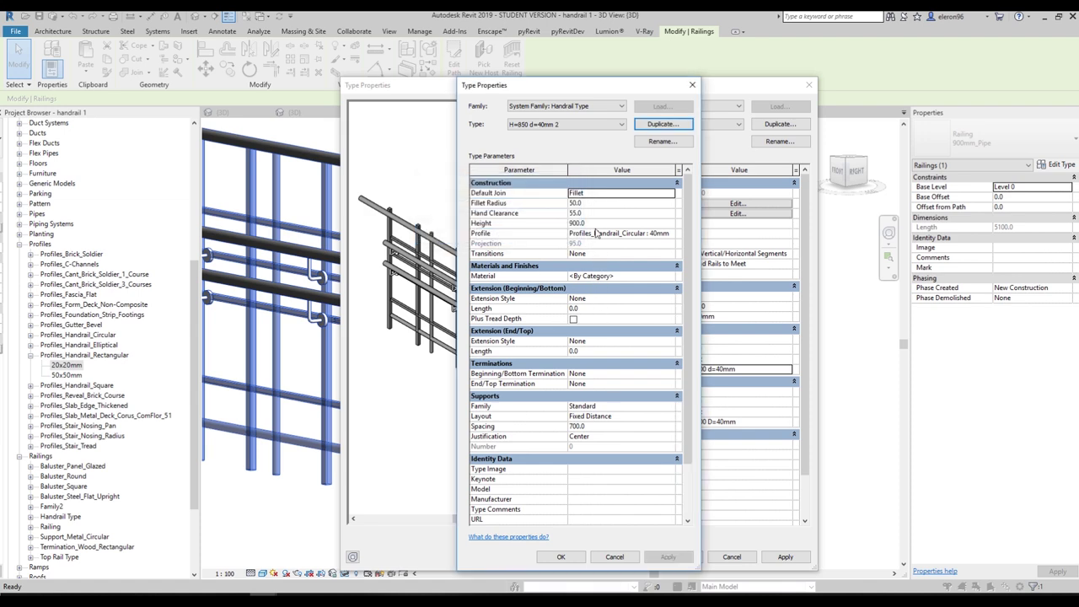
Step: Set the duplicated handrail type's height to 850, accept the handrail and railing type settings, and deselect the railing
{"action": "left_click", "coordinate": [592, 224]}
{"action": "type", "text": "85"}
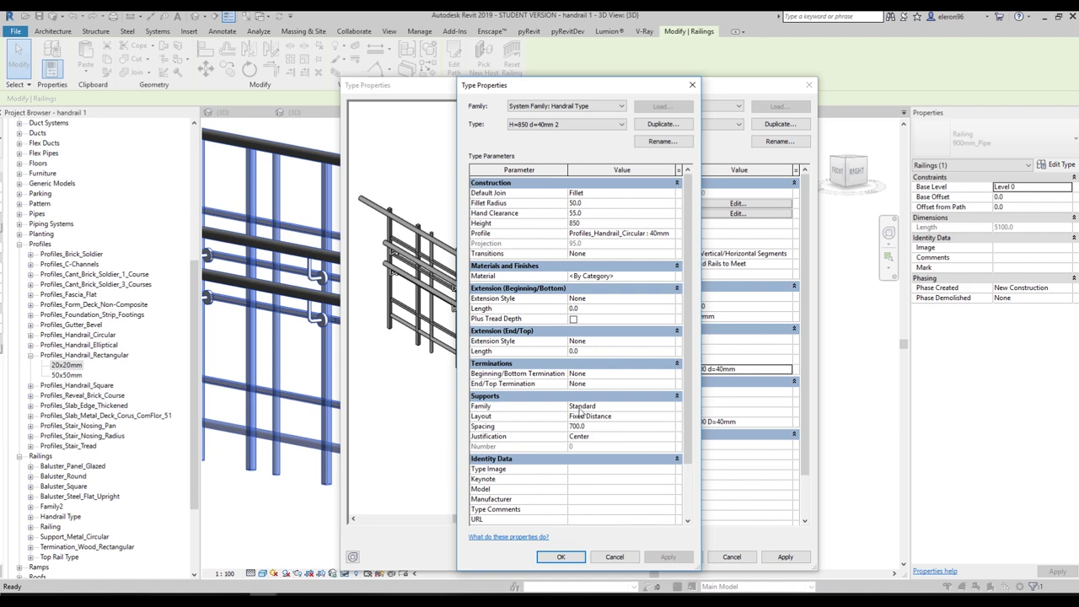
{"action": "left_click", "coordinate": [561, 556]}
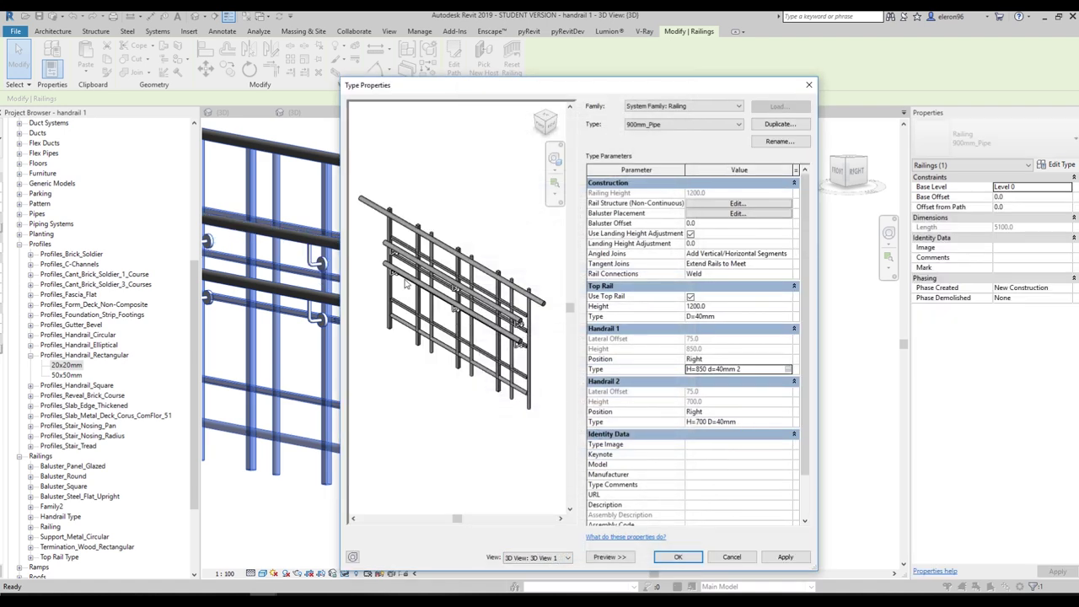
{"action": "left_click", "coordinate": [676, 558]}
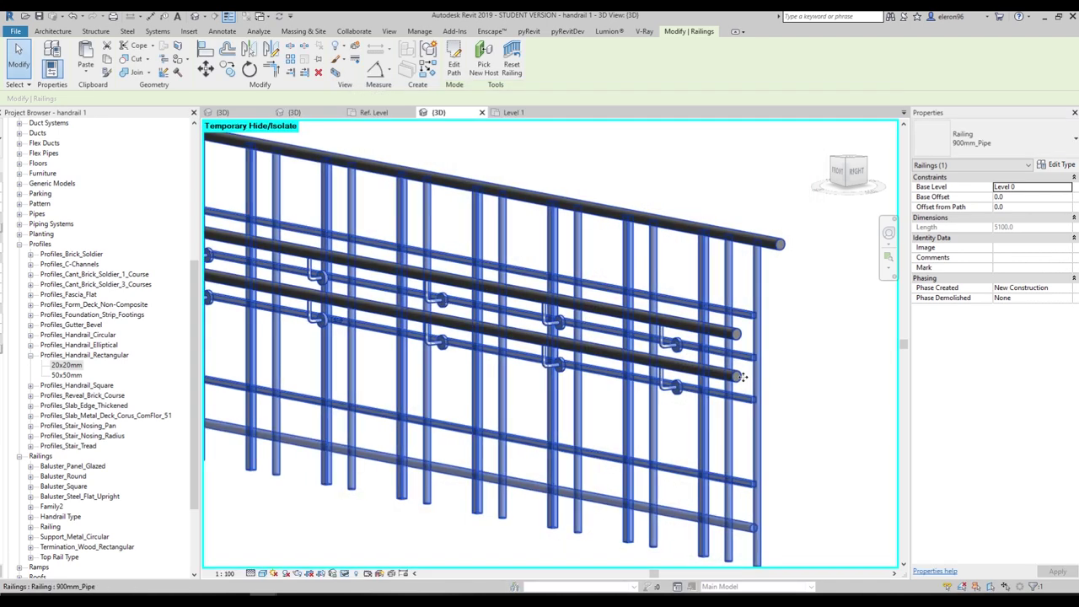
{"action": "scroll", "coordinate": [731, 368], "scroll_direction": "down", "scroll_amount": 4}
{"action": "middle_click_drag", "start_coordinate": [731, 369], "coordinate": [619, 412], "text": "shift"}
{"action": "left_click", "coordinate": [562, 445]}
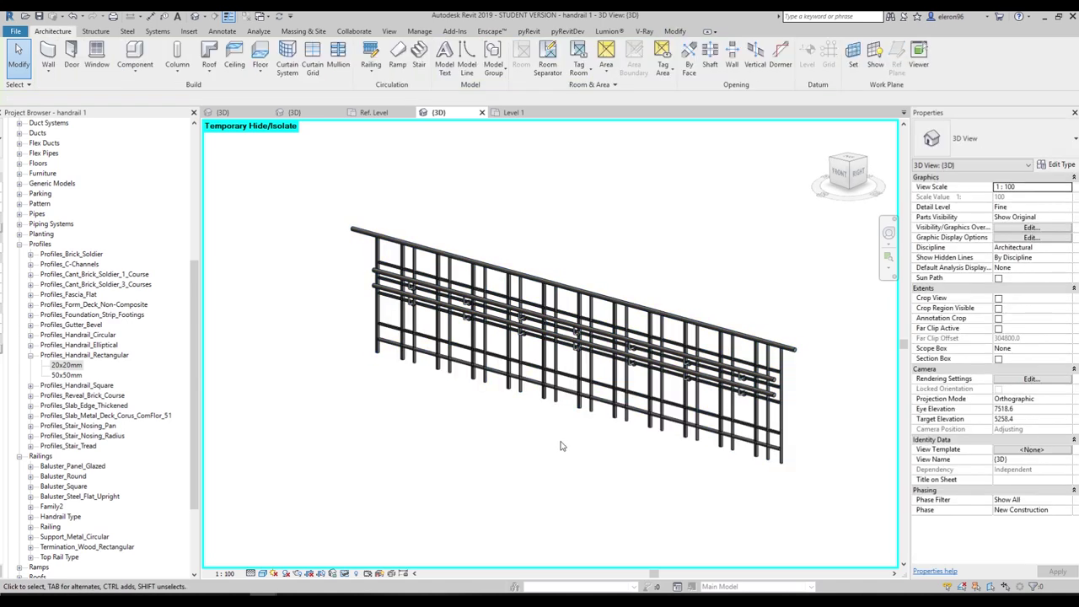